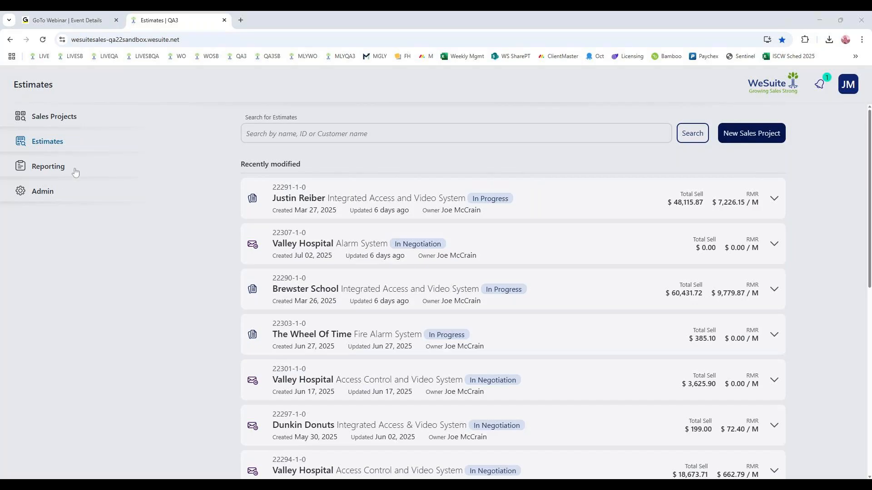
- Start a new sales project and assign the first listed Valley Hospital record as its customer
click(751, 137)
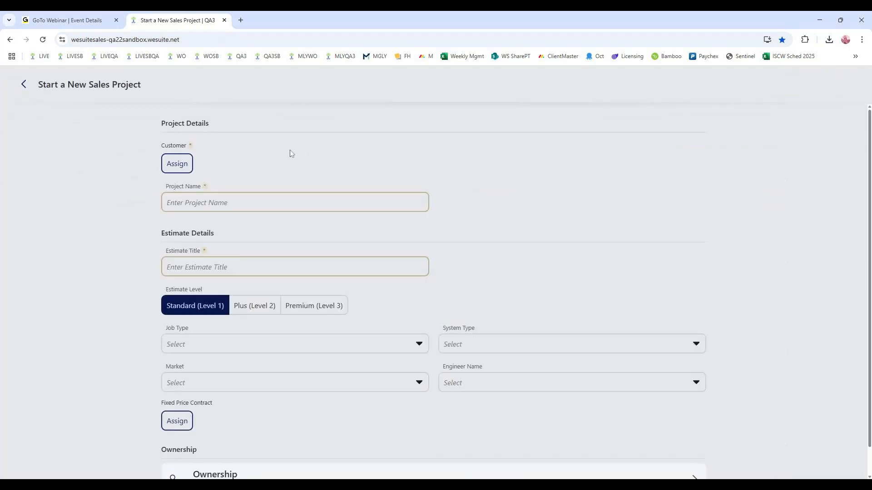
click(177, 163)
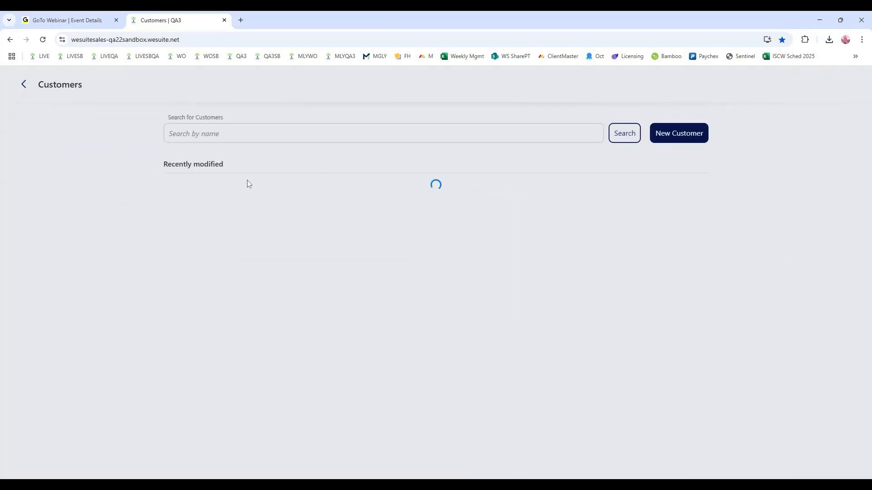
text(valle)
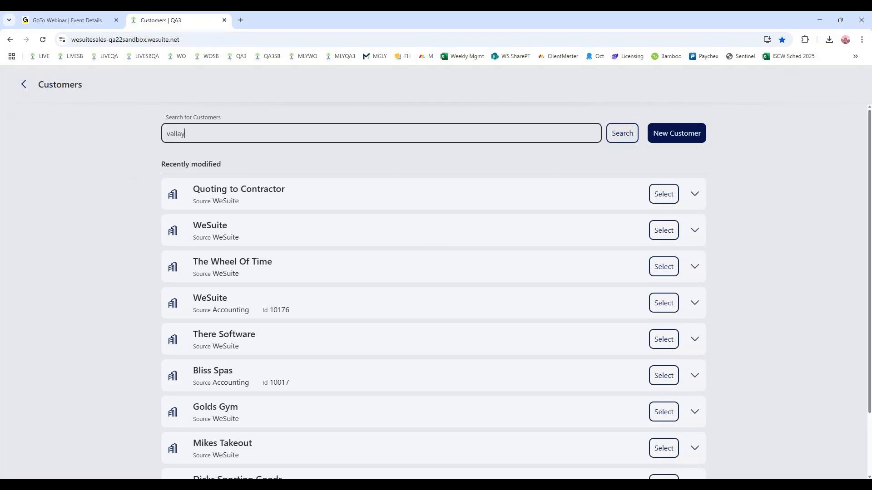
text(y hopsital)
key(Return)
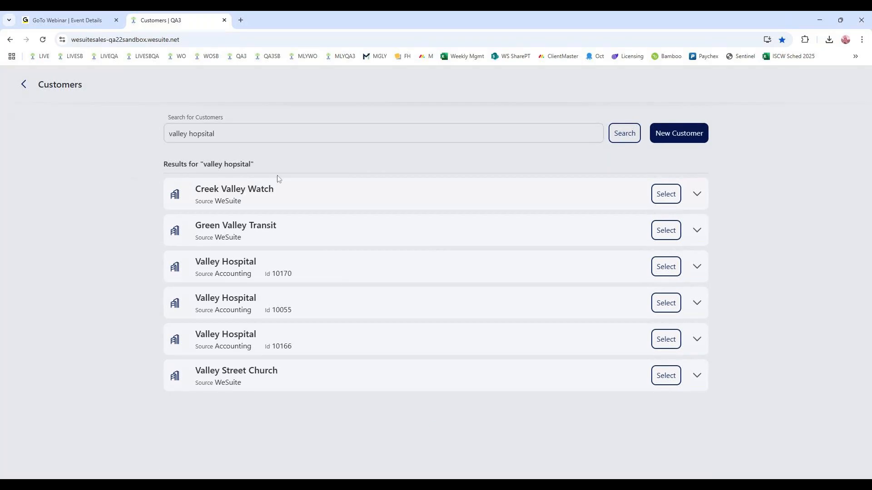
click(389, 272)
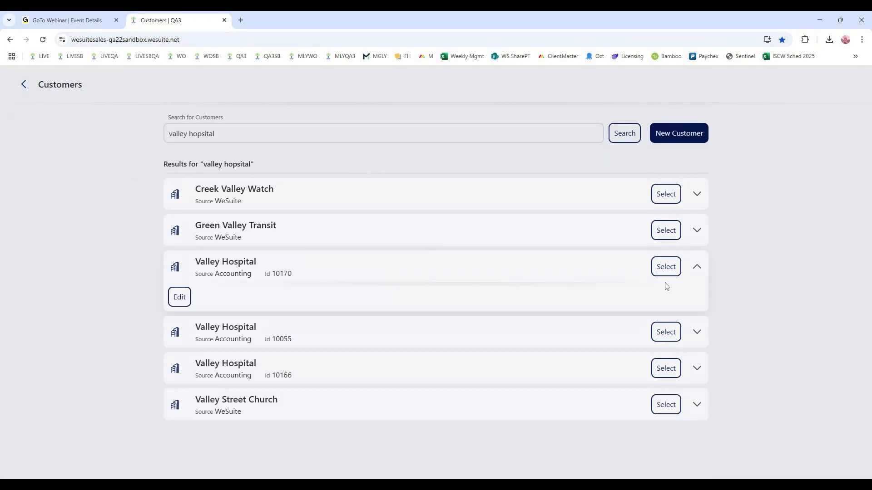
click(666, 269)
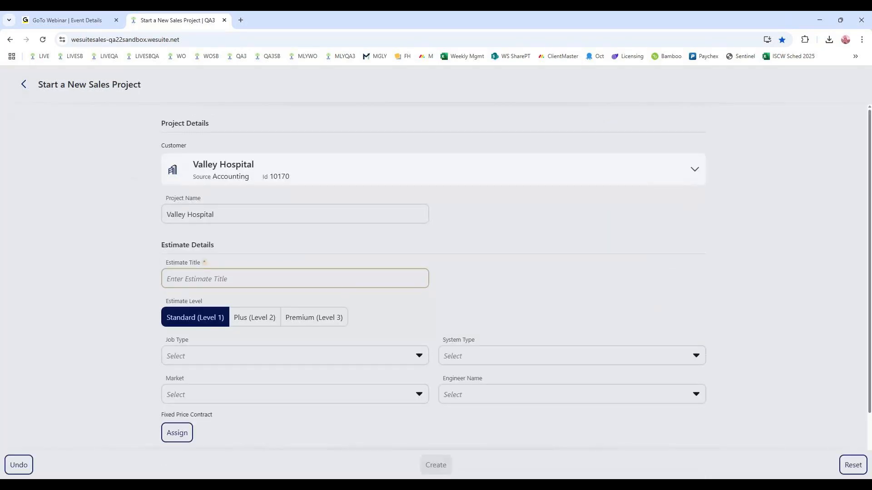
- Title the estimate "Access & Video System" and keep its level at Standard (Level 1)
text(Acce)
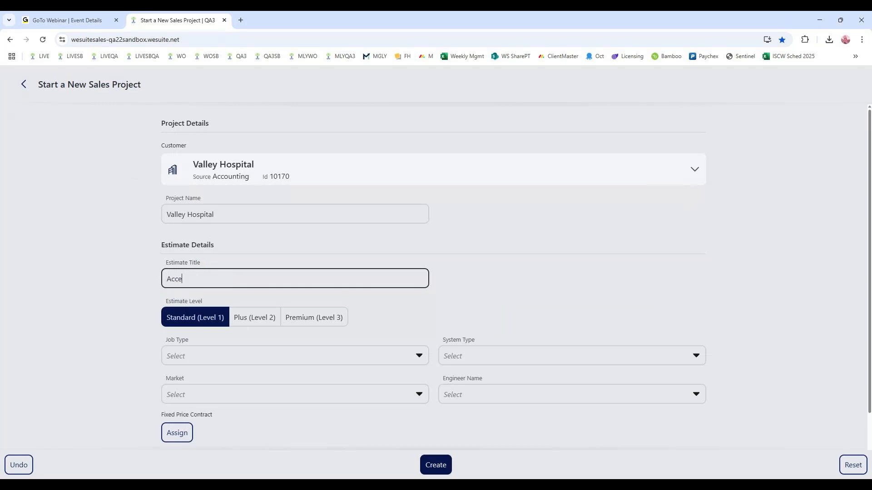
text(ss & Video System)
click(184, 310)
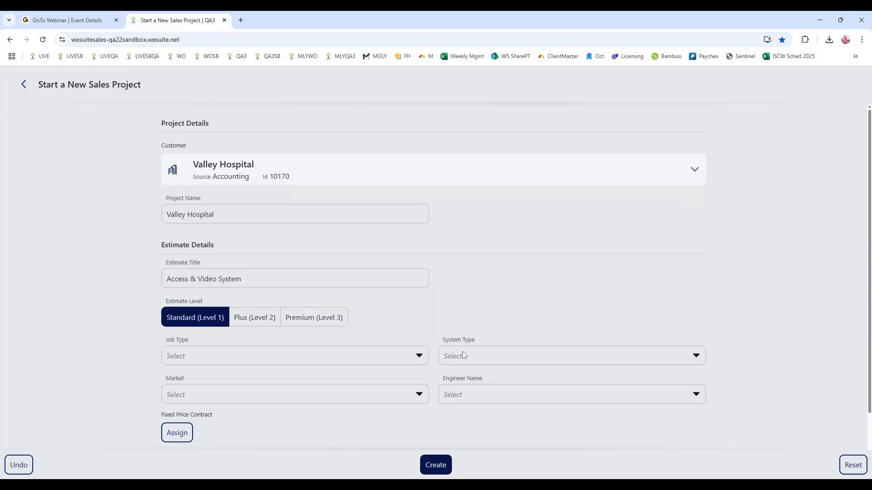
- Set the estimate's job type to New Commercial, system type to Access and market to Healthcare
click(393, 361)
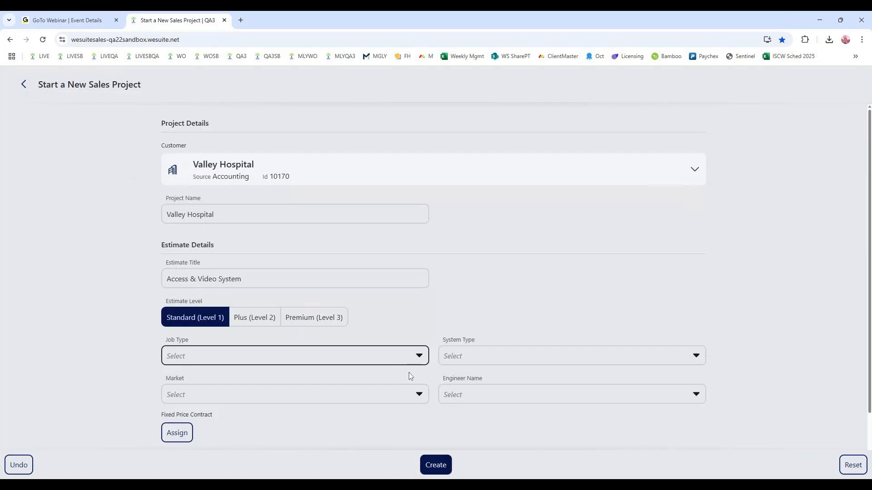
click(276, 328)
click(489, 360)
click(481, 365)
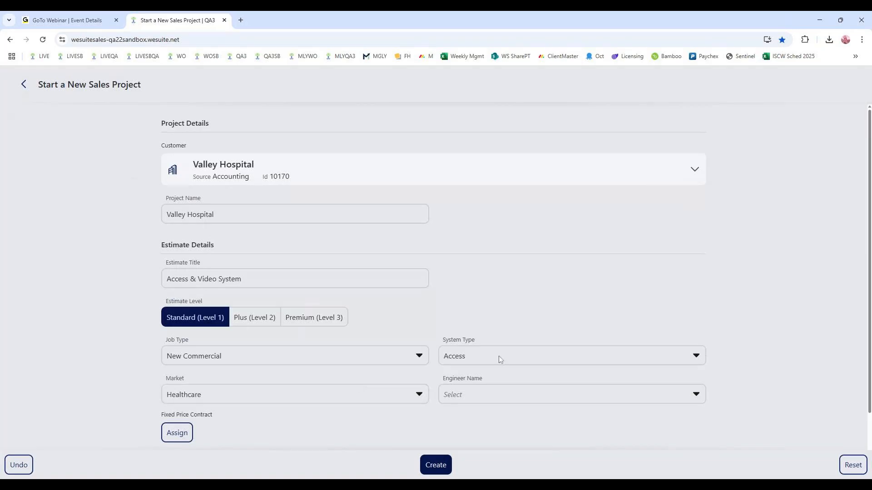
- Review the new sales project's owner and shared owner settings, and return to the project form
scroll(771, 378, down, 2)
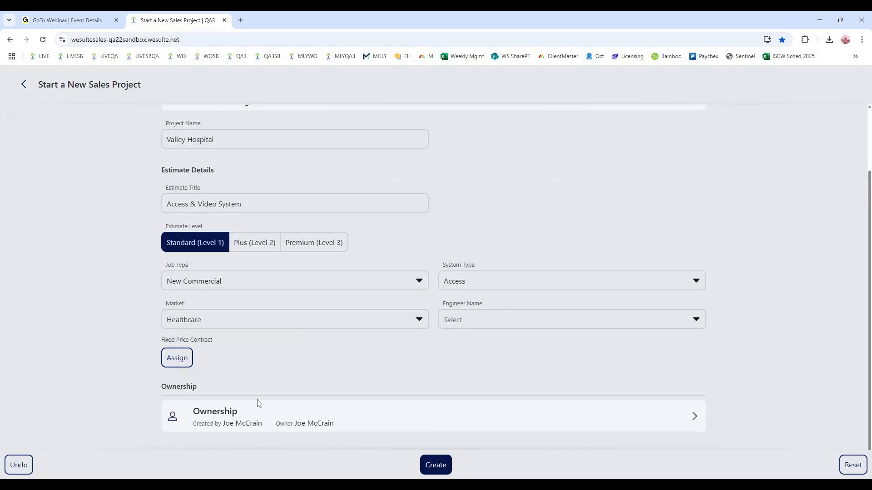
click(257, 420)
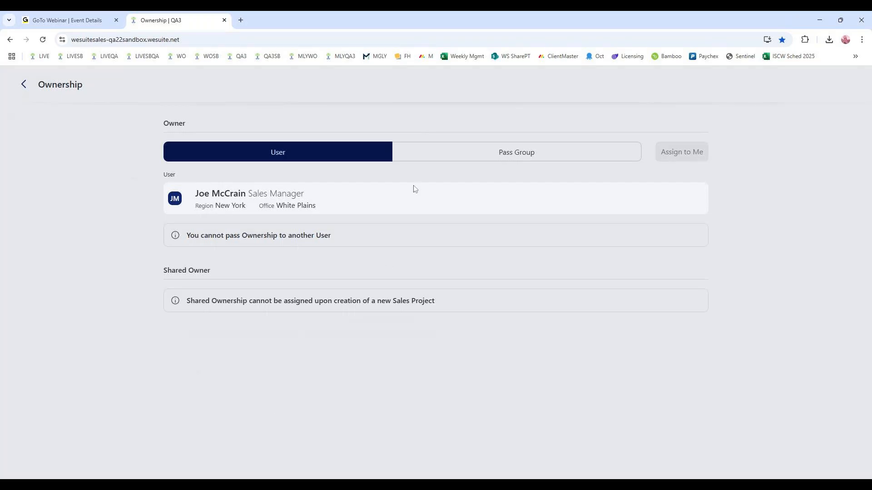
click(24, 85)
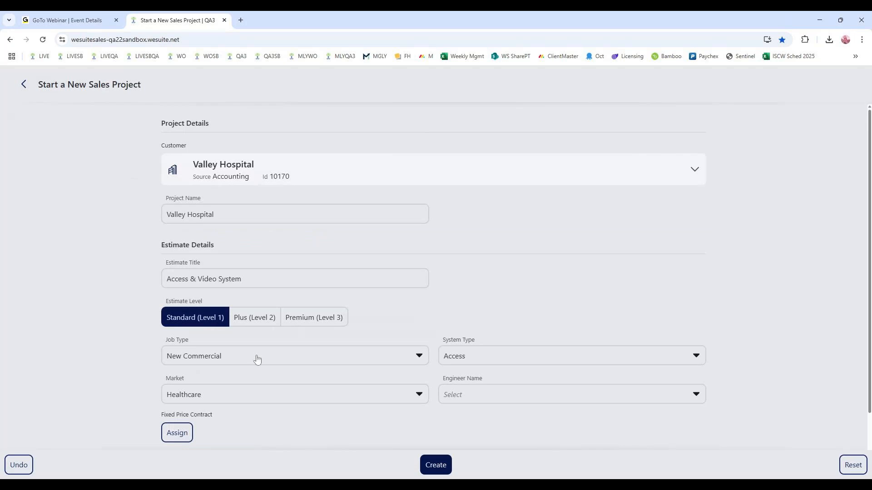
scroll(359, 418, down, 2)
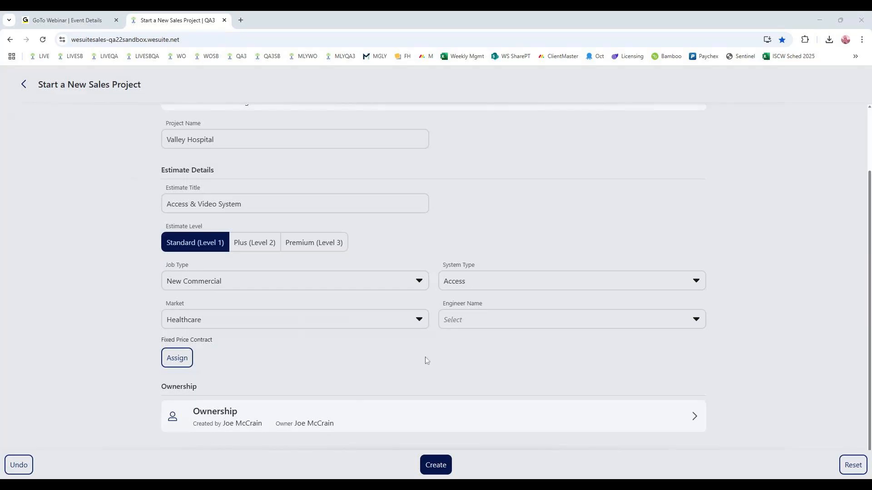
- Open the WeOpportunity sandbox site in a new browser tab and log in with the prefilled credentials
click(241, 20)
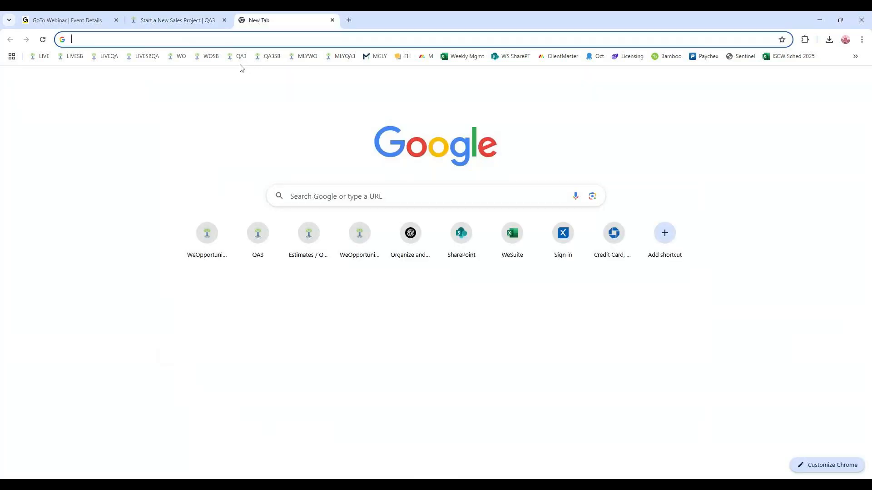
click(210, 57)
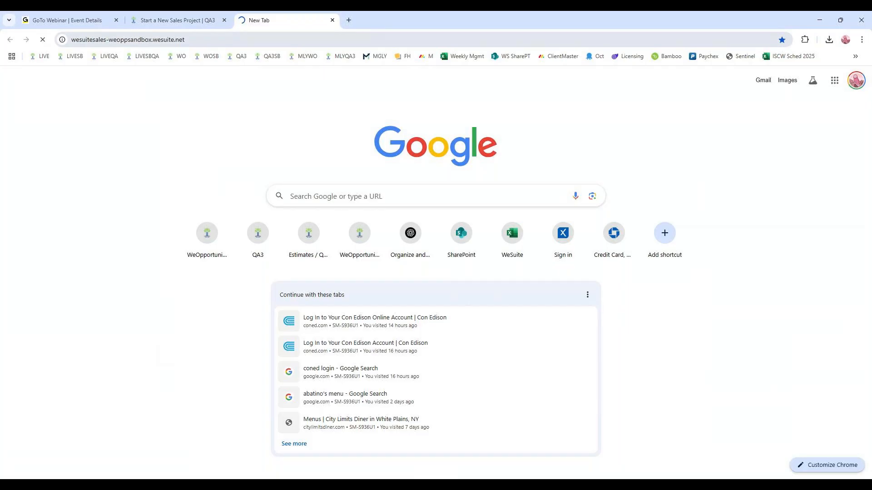
click(199, 23)
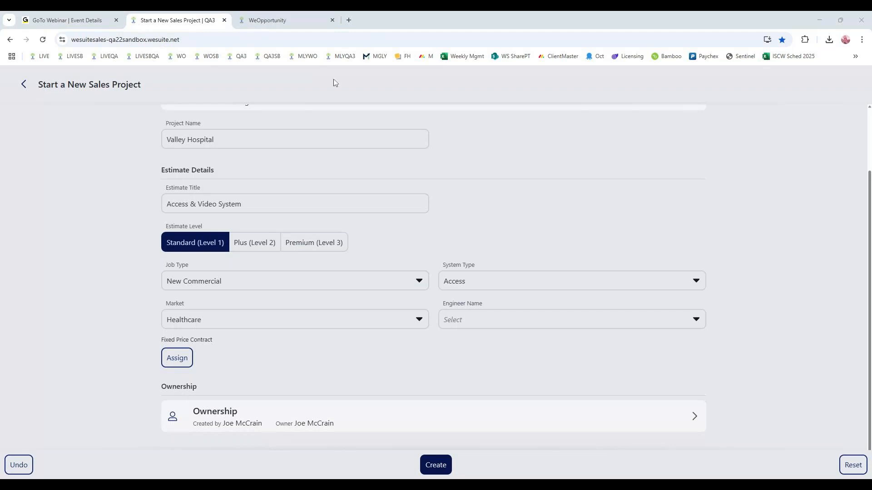
click(307, 17)
click(499, 192)
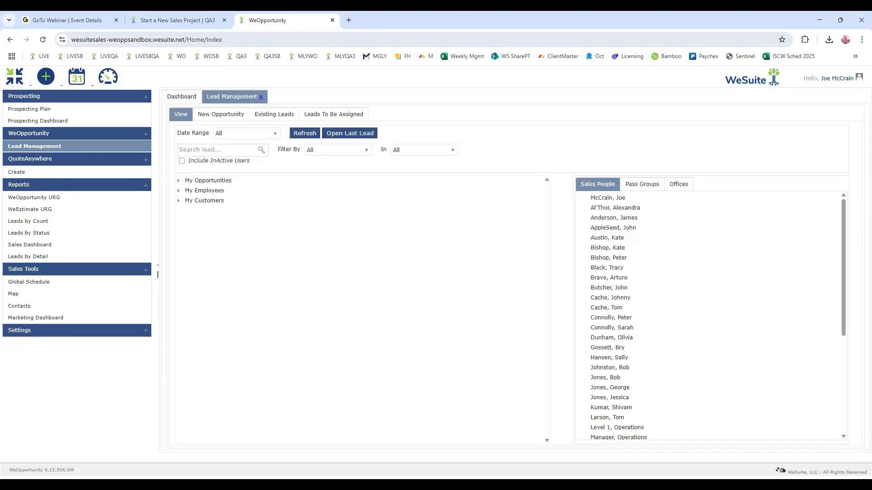
- Try to list the leads under My Opportunities in the sandbox's lead management
click(179, 181)
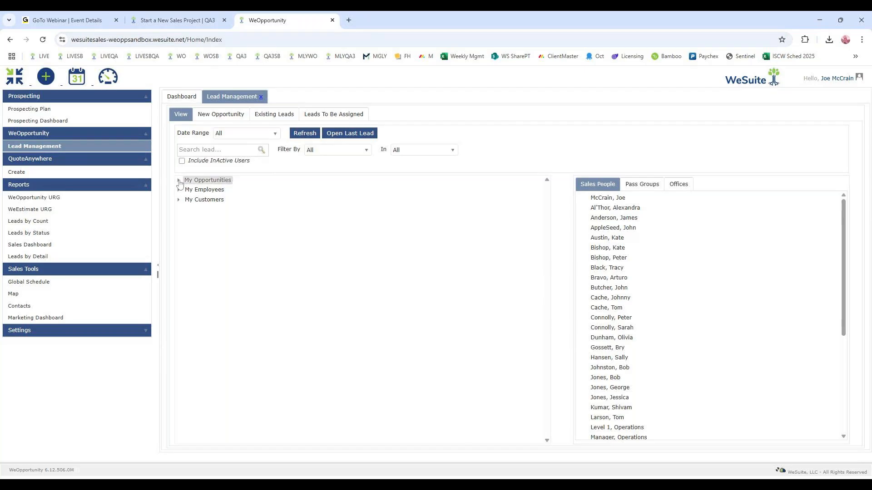
click(188, 193)
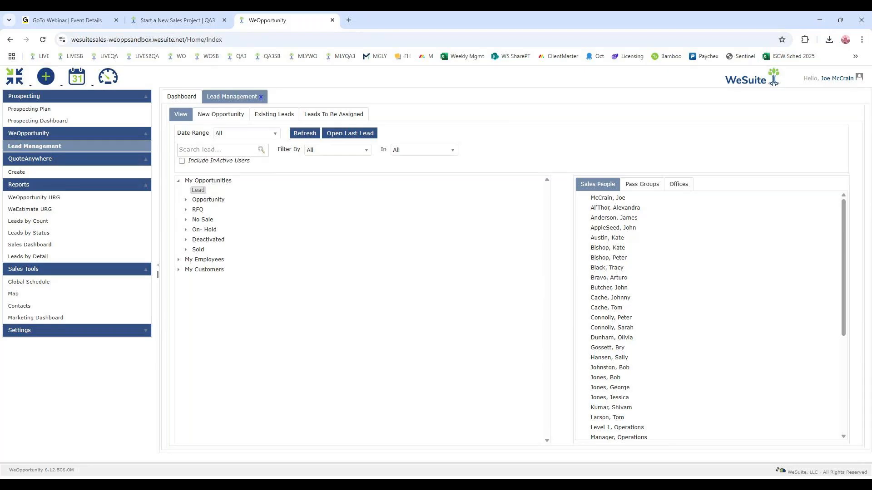
click(177, 20)
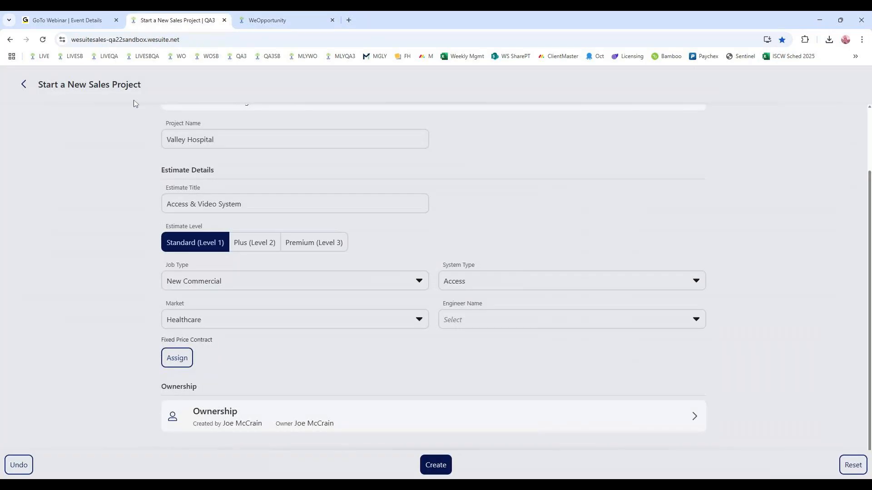
click(293, 18)
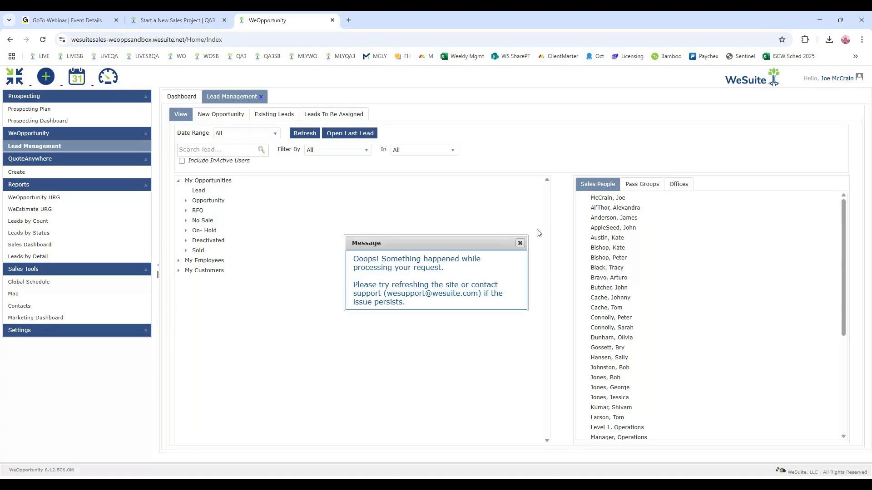
click(520, 243)
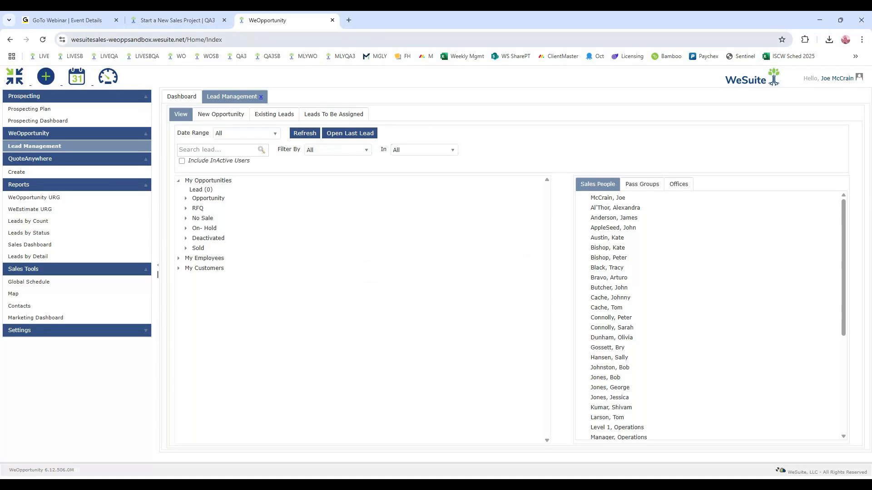
- Log in to the main WeOpportunity site (WO bookmark) in a new tab and close the sandbox tab
click(349, 20)
click(181, 56)
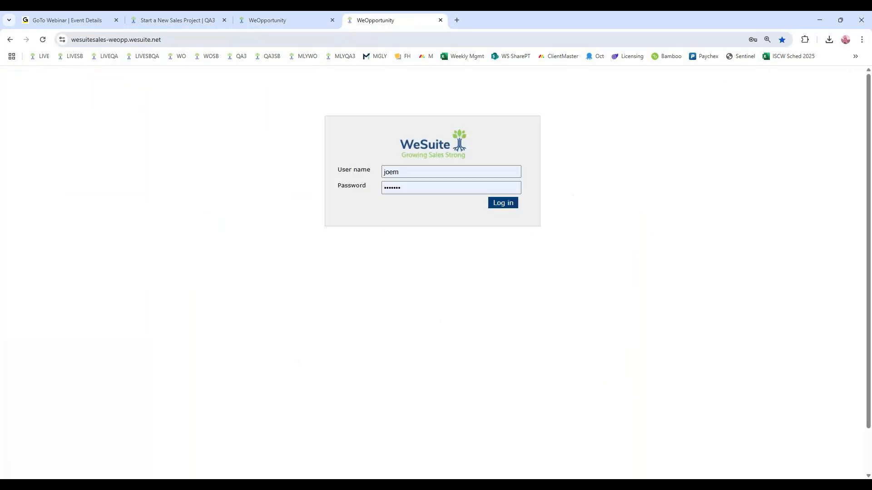
click(495, 203)
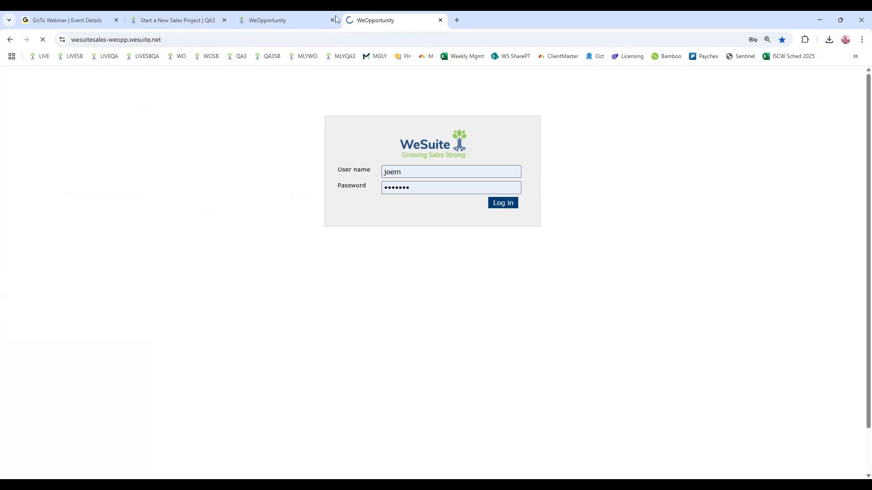
click(333, 20)
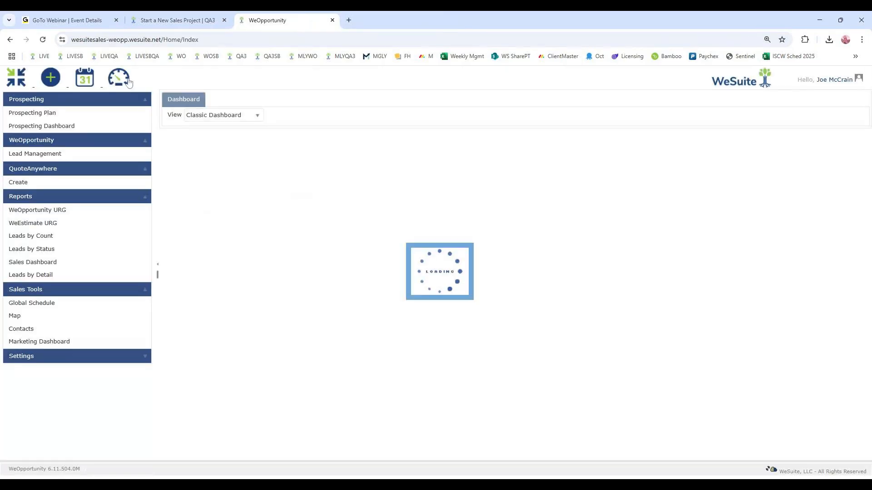
- Open Lead Management and list the records in the Opportunity stage of My Opportunities
click(103, 157)
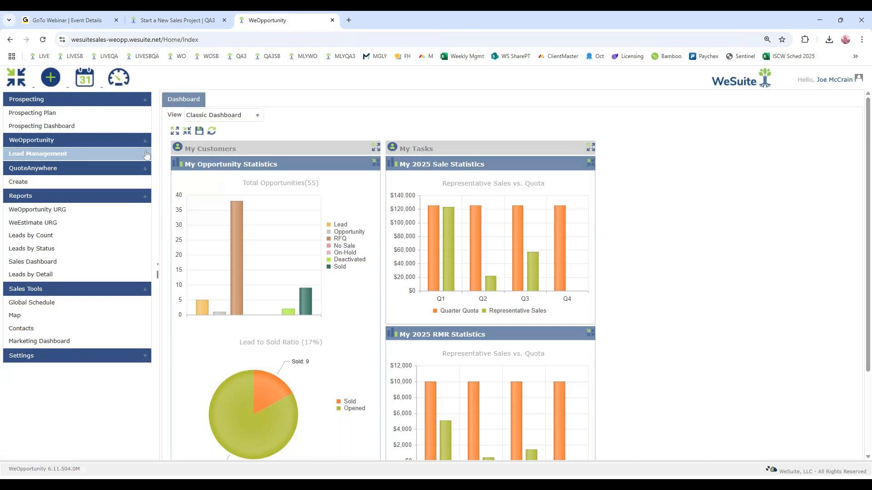
click(145, 155)
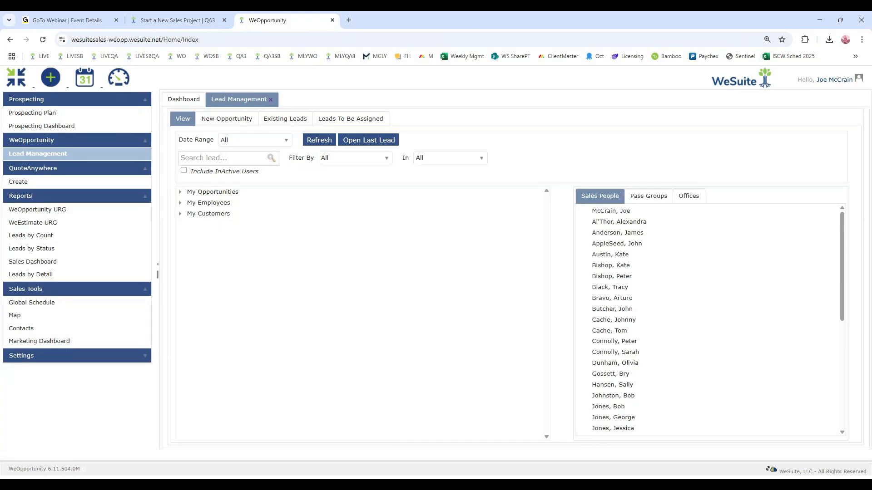
click(186, 192)
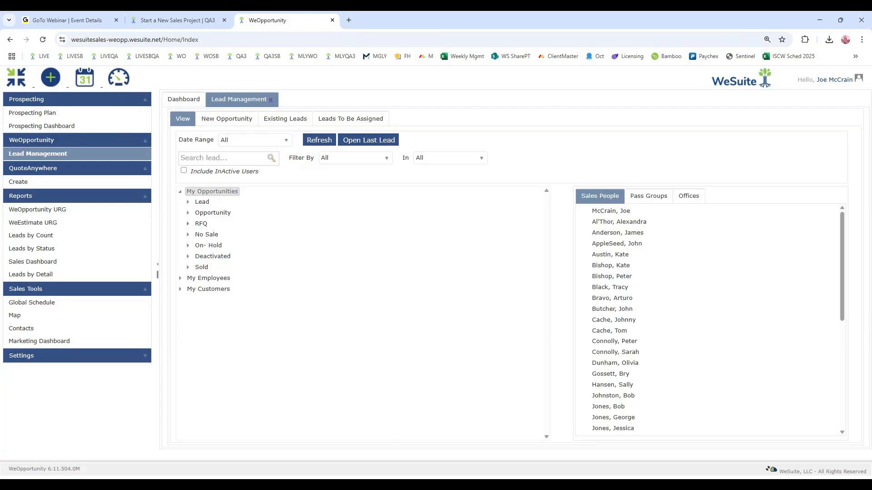
click(189, 217)
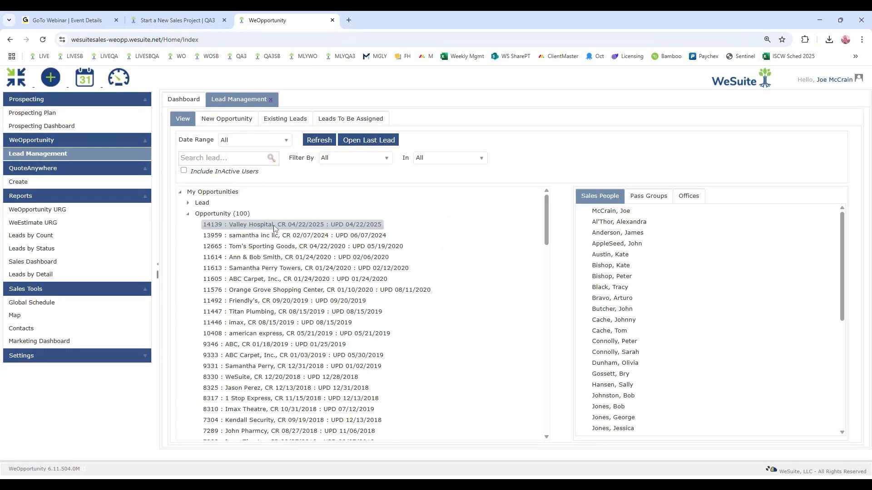
- Preview the Valley Hospital opportunity, and open the Tom's Sporting Goods opportunity for editing
click(283, 227)
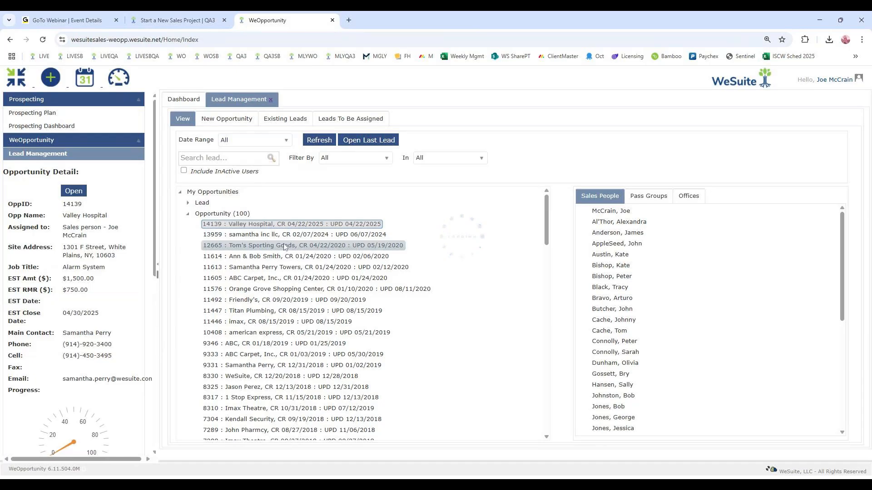
click(255, 246)
click(74, 191)
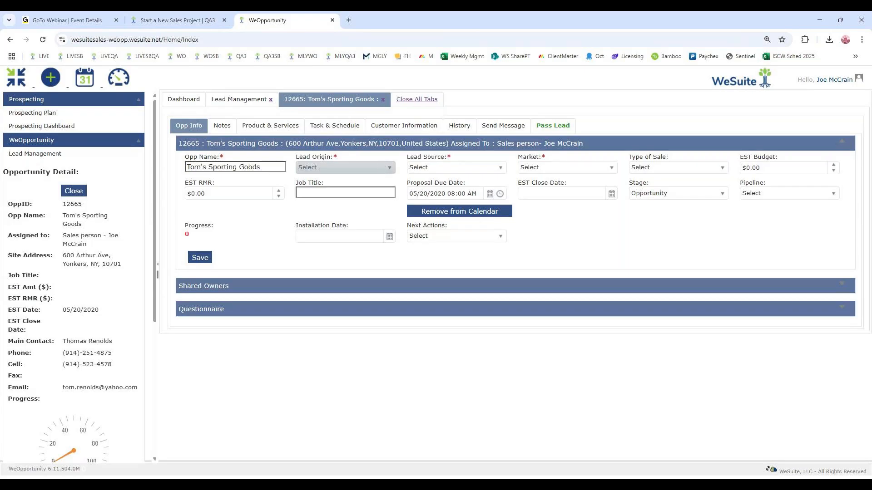
- Set the lead origin to Executive Referral, lead source to Current Customer, market to Builder/Contractor and type of sale to Adds, Moves, Changes
click(359, 167)
click(366, 209)
click(473, 167)
click(471, 190)
click(563, 167)
click(554, 191)
click(676, 167)
click(663, 196)
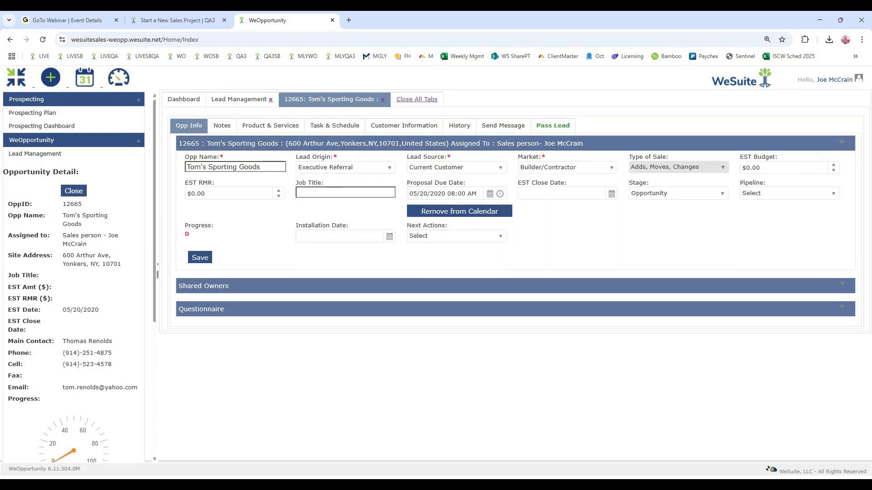
- Enter "Alarm System" as the opportunity's job title and set its stage to RFQ
click(345, 193)
text(Alarm System)
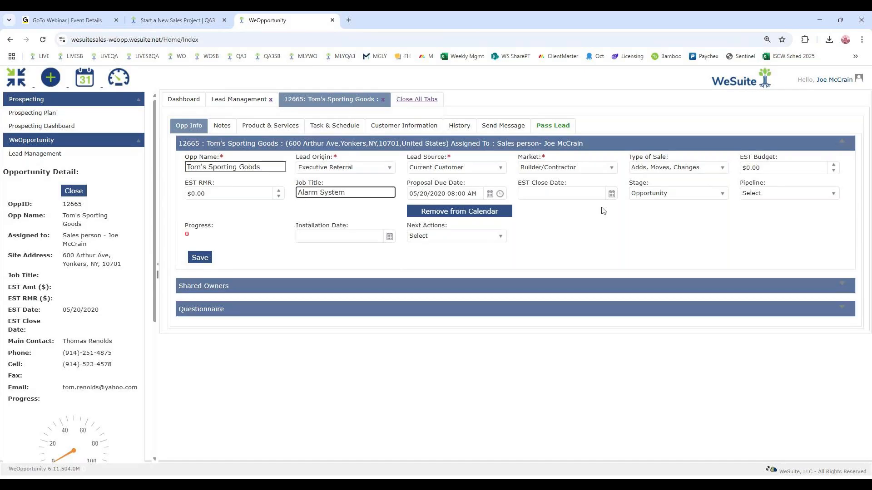
click(660, 194)
click(640, 227)
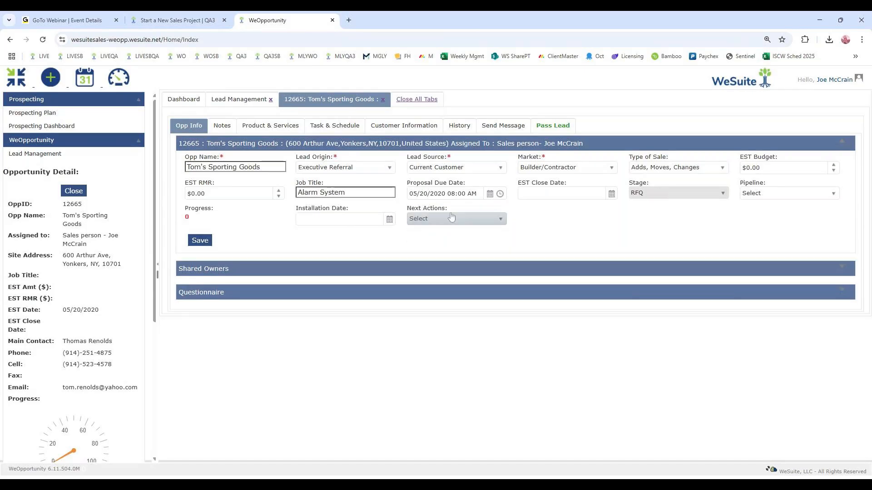
- Save the Tom's Sporting Goods opportunity, and set the new proposal's job type to Access (Expand Equipment) and system type to Access
click(212, 239)
click(473, 106)
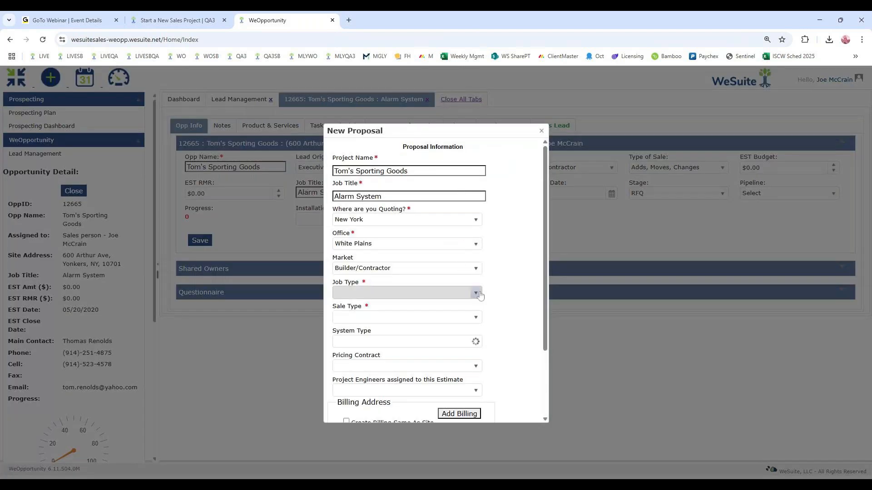
click(466, 293)
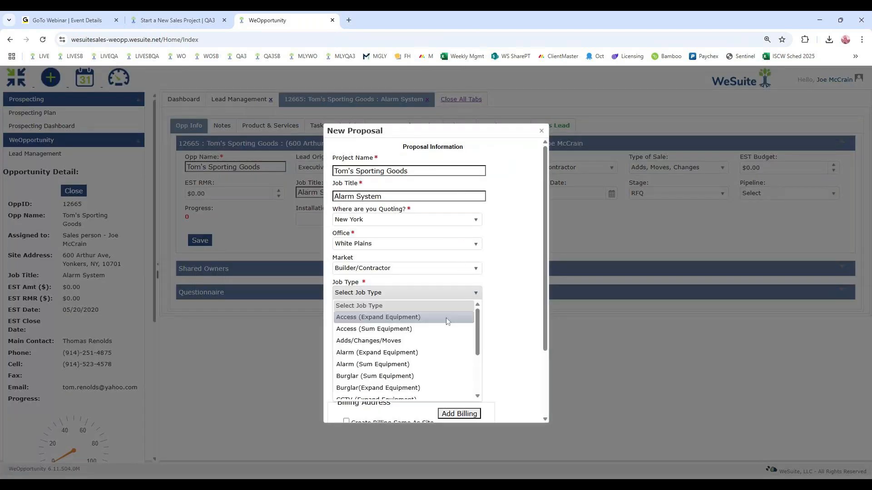
click(448, 317)
click(428, 342)
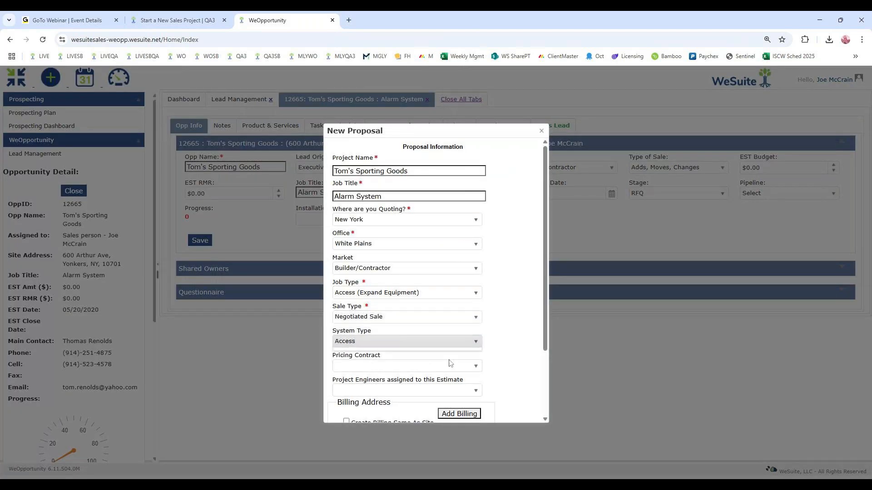
click(450, 359)
- Set the estimate's start option to Create and Open in QuoteAnywhere, and create the proposal
scroll(427, 372, down, 2)
click(425, 391)
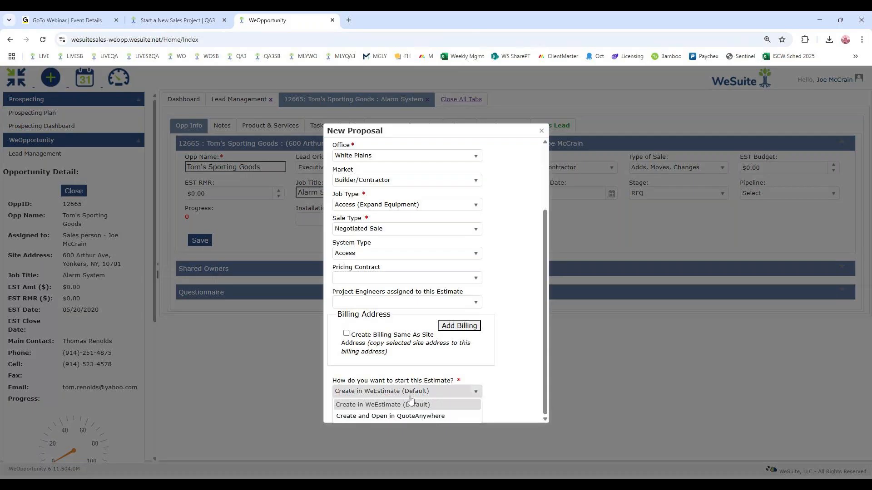
click(412, 416)
click(413, 411)
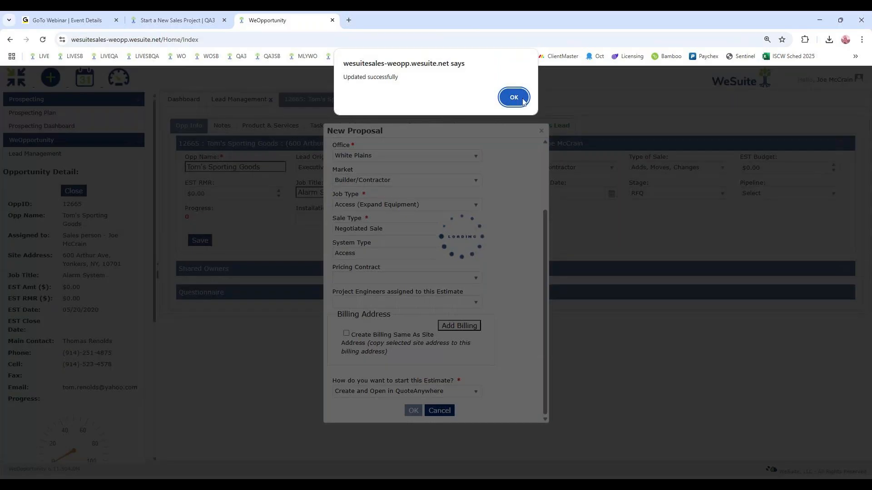
key(Return)
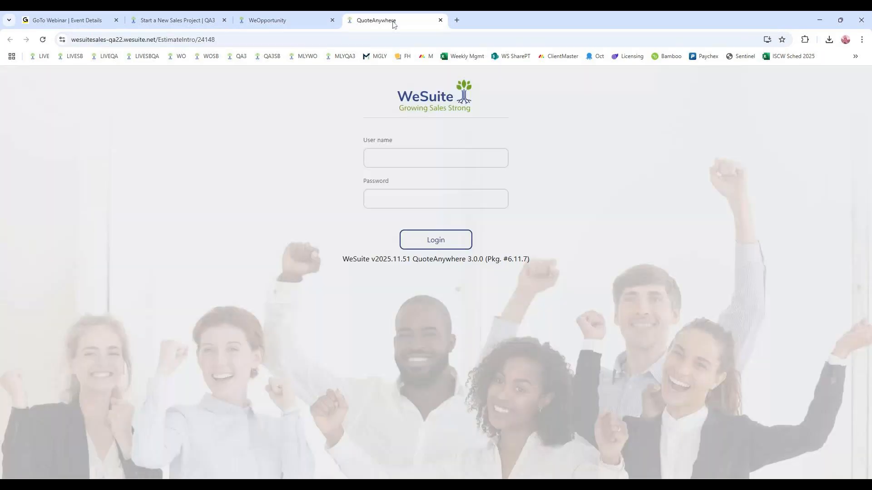
- Log in to QuoteAnywhere and go from the Alarm System estimate to the list of estimates
click(452, 242)
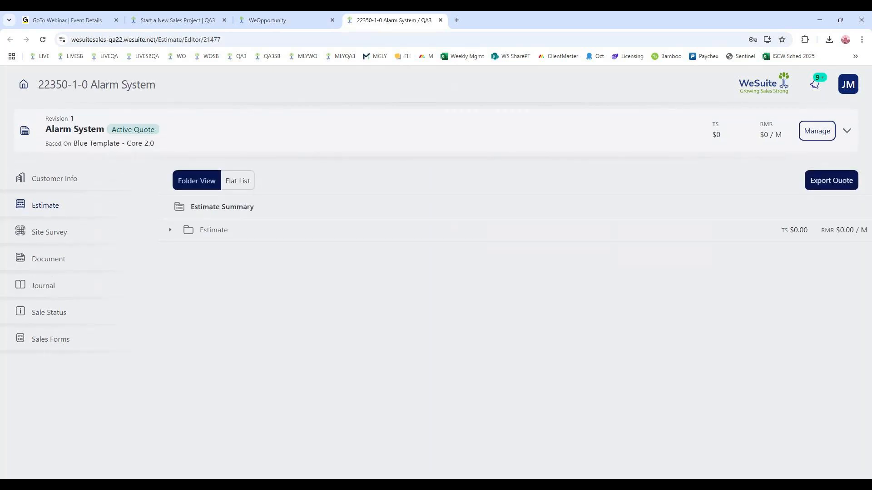
click(23, 84)
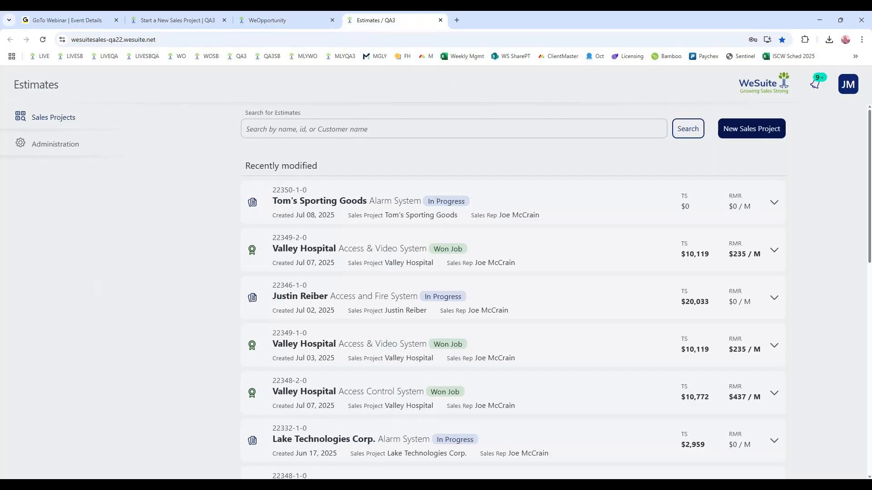
- Return to the new sales project form, create the Valley Hospital project, and open its Access & Video System estimate
click(174, 21)
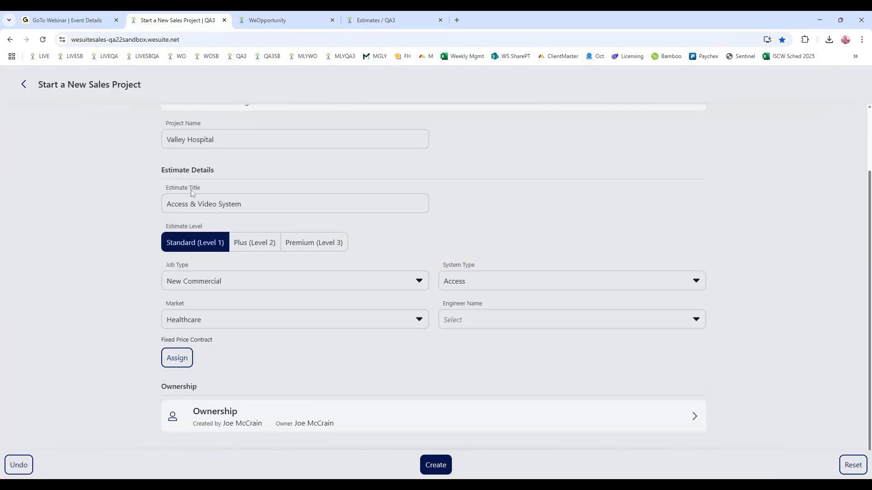
click(440, 468)
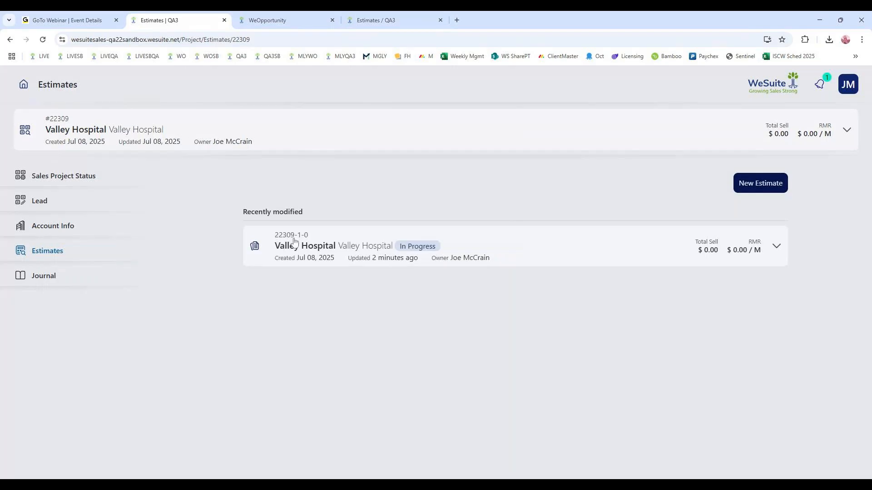
click(317, 240)
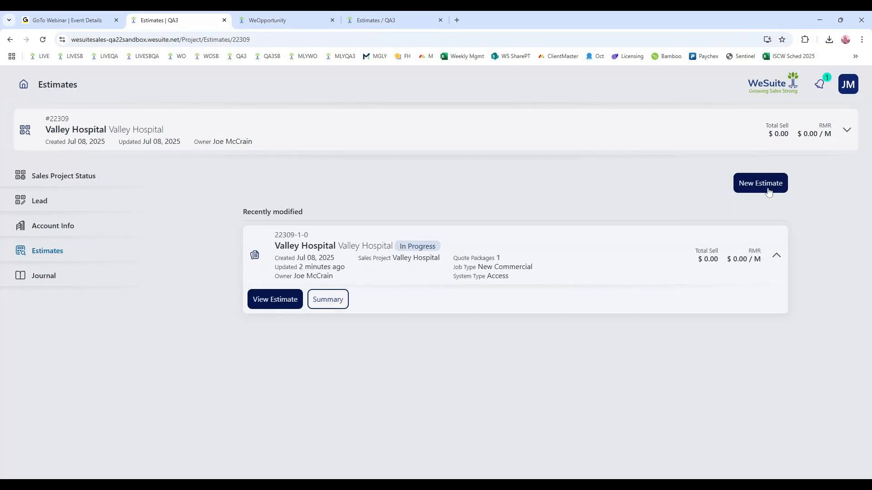
click(284, 299)
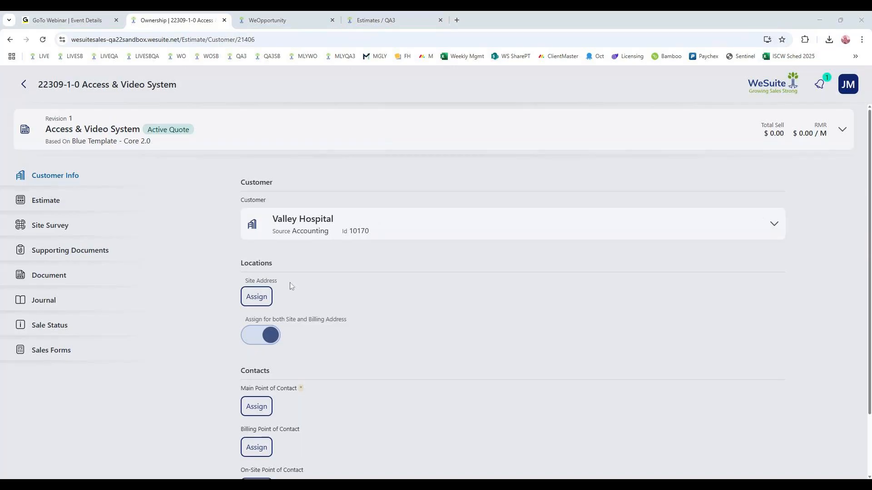
click(257, 296)
click(24, 84)
click(257, 341)
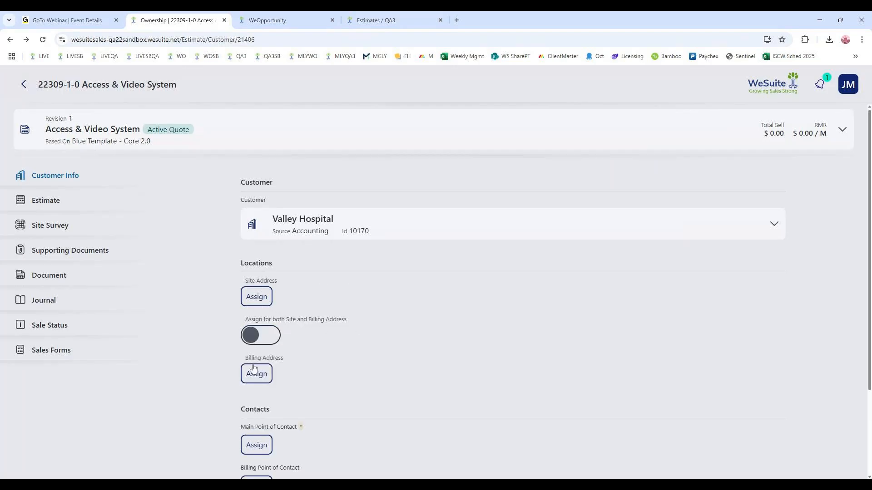
click(257, 335)
- Assign the Valley Hospital location in White Plains as both site and billing address, accepting the tax rate override
click(257, 296)
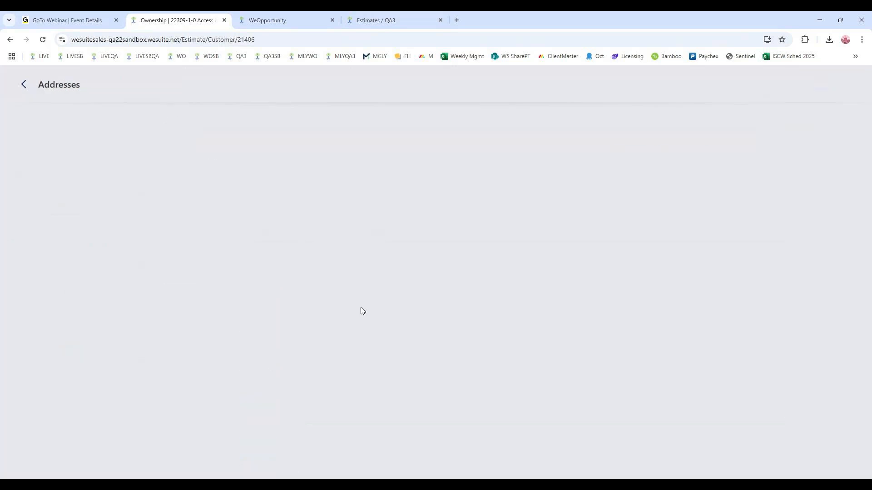
click(671, 230)
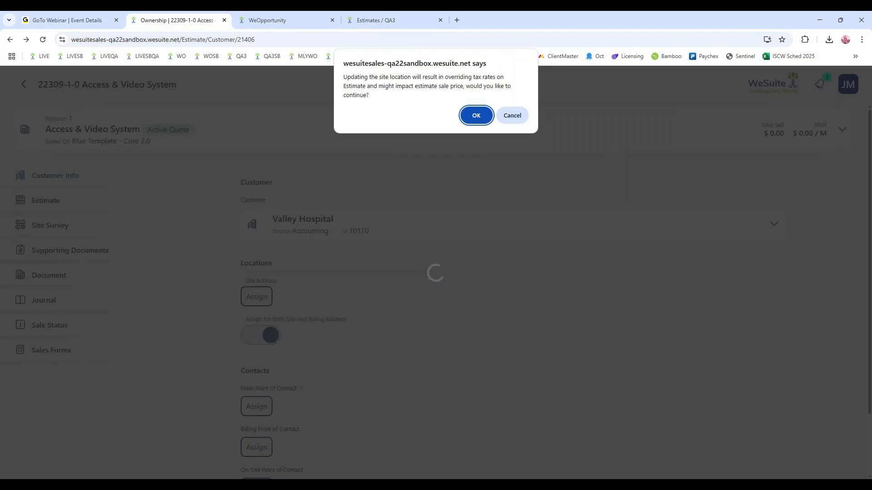
click(476, 117)
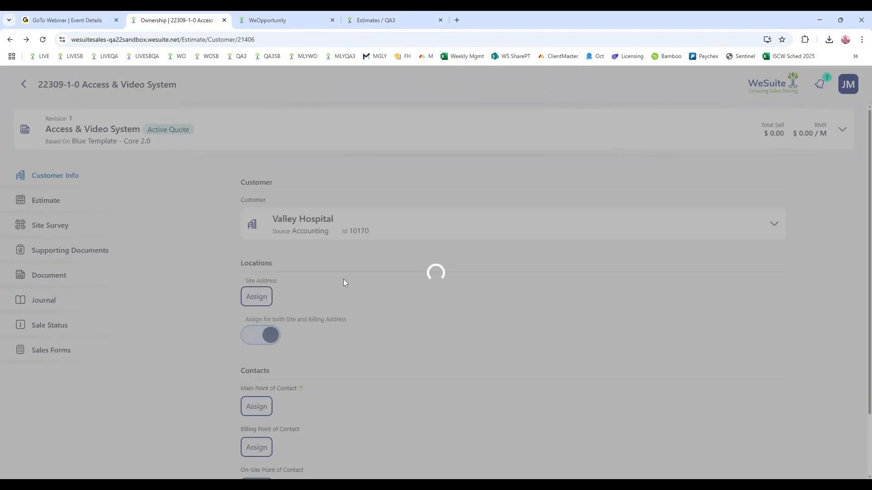
- Assign the VP at Valley Hospital as the estimate's main point of contact
scroll(342, 251, down, 2)
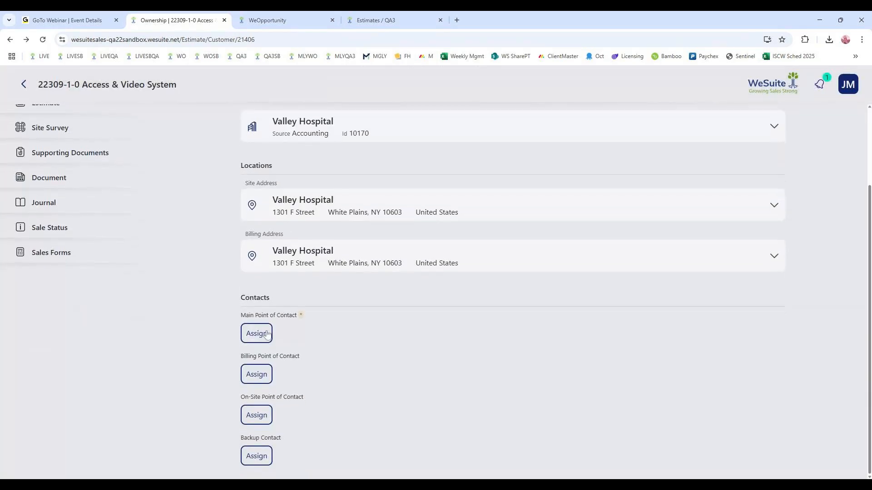
click(256, 335)
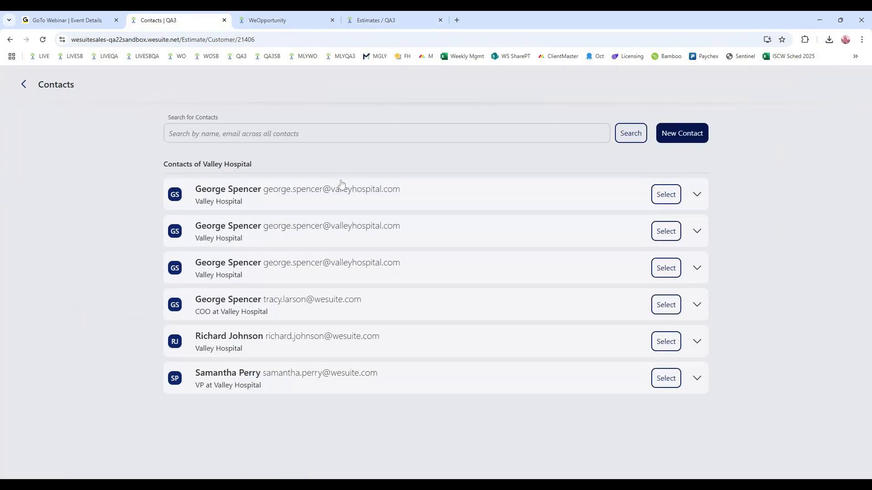
click(697, 378)
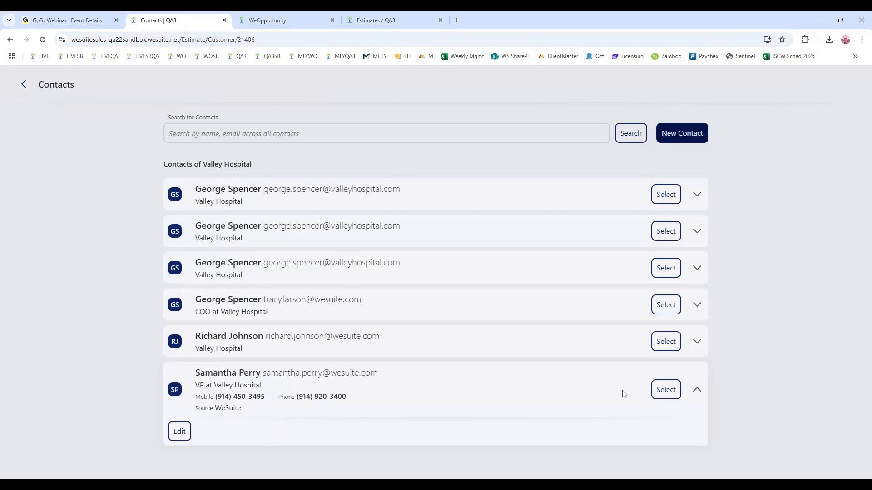
click(662, 391)
scroll(328, 264, down, 1)
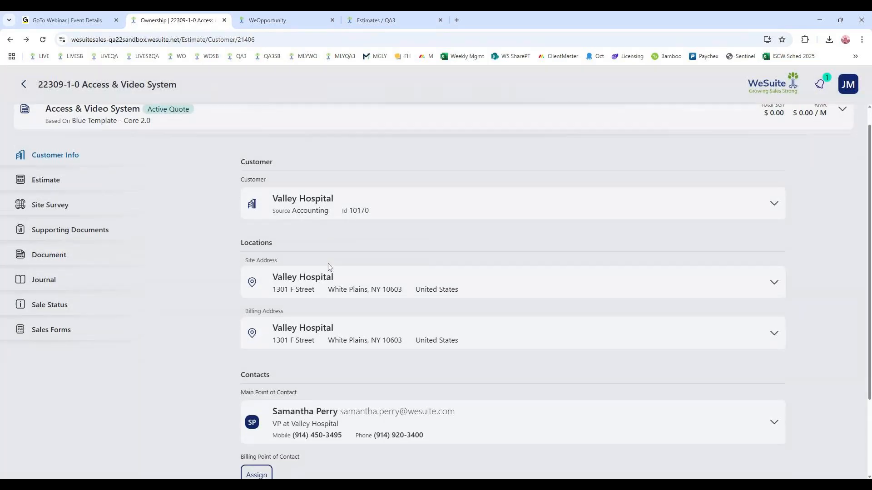
scroll(329, 267, down, 2)
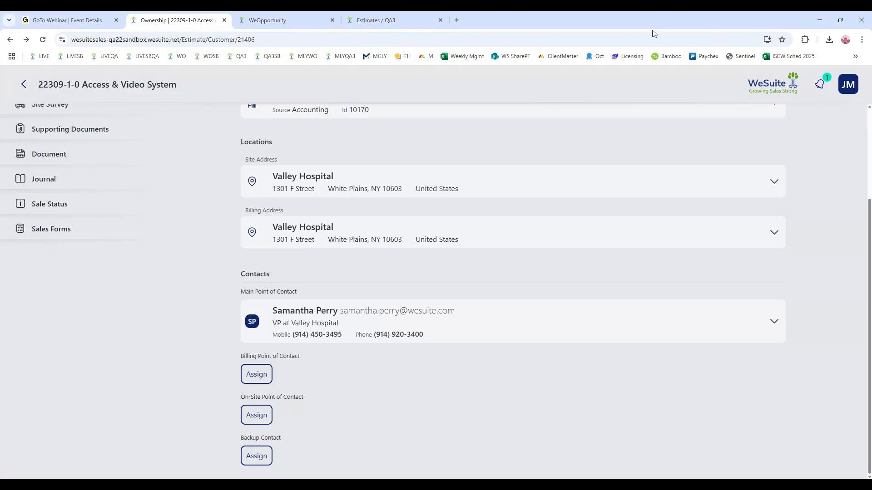
- Add a folder named "Access Control System" to the estimate
scroll(120, 203, up, 3)
click(53, 203)
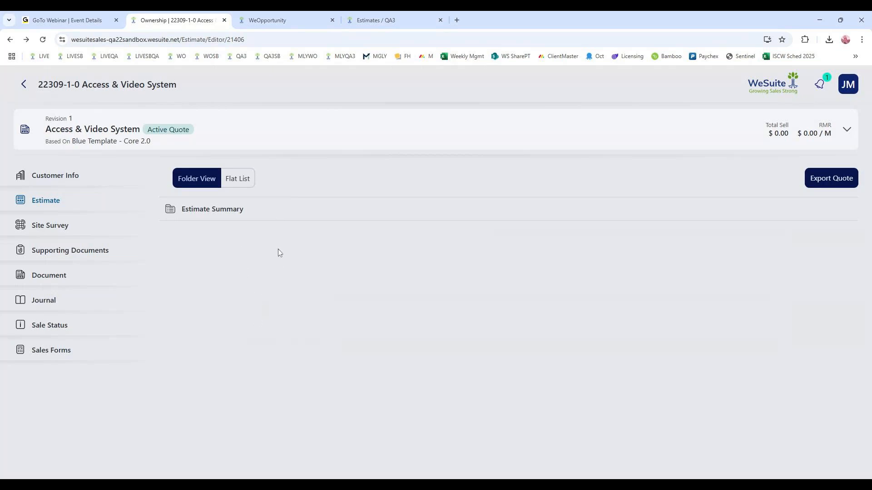
click(259, 210)
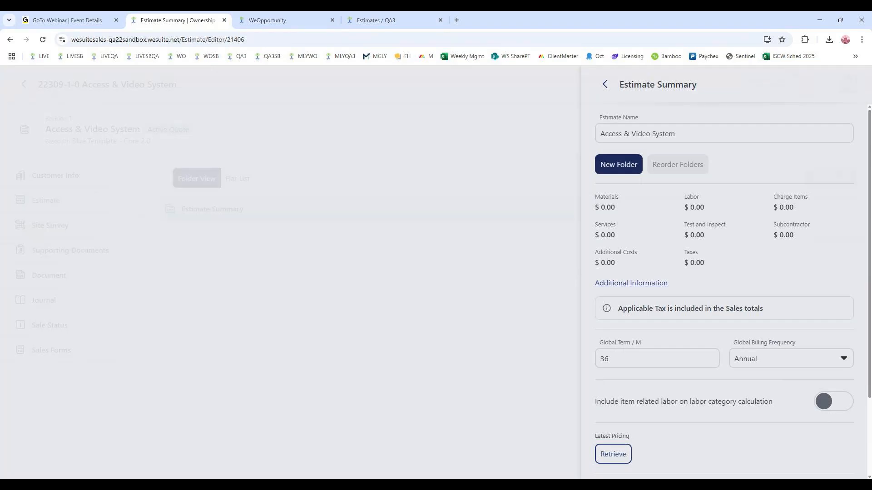
click(626, 169)
text(Access Control)
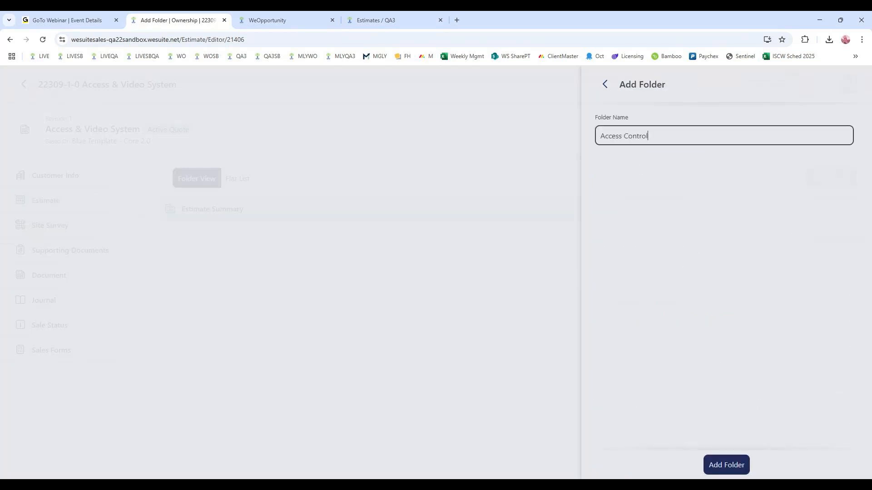
text( System)
click(731, 461)
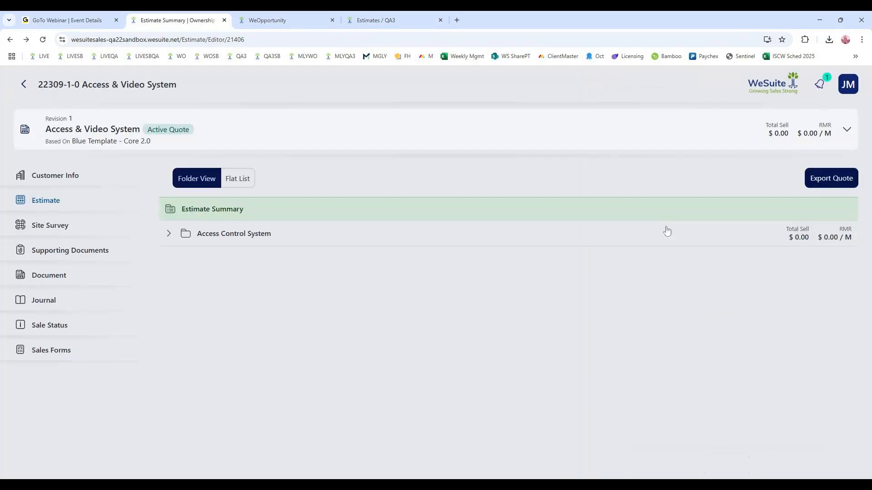
- Add a second folder named "Video System" to the estimate
click(665, 218)
click(619, 163)
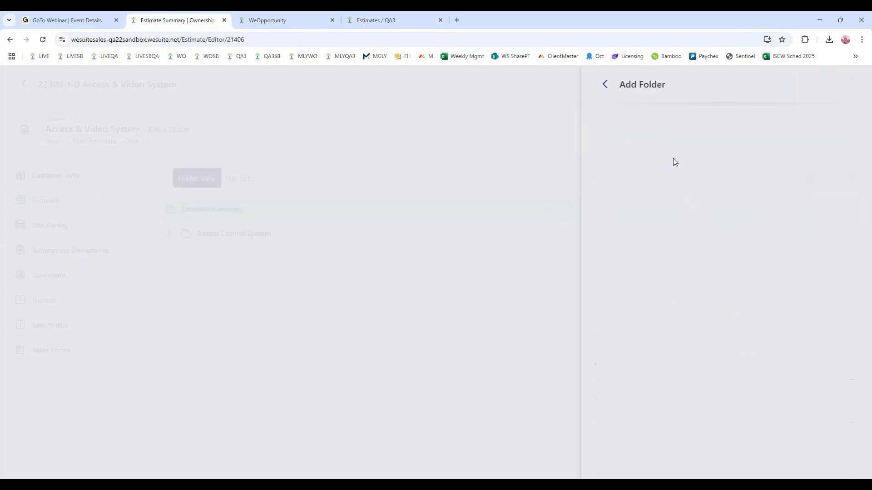
text(Video System)
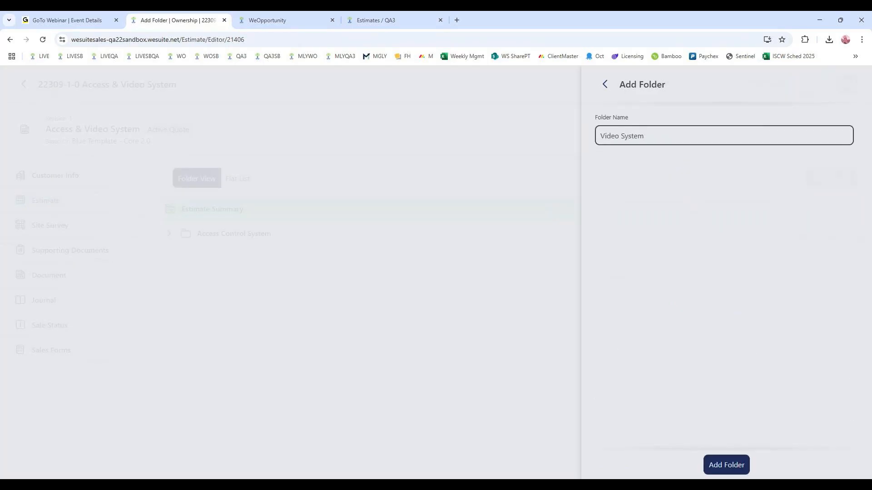
click(726, 465)
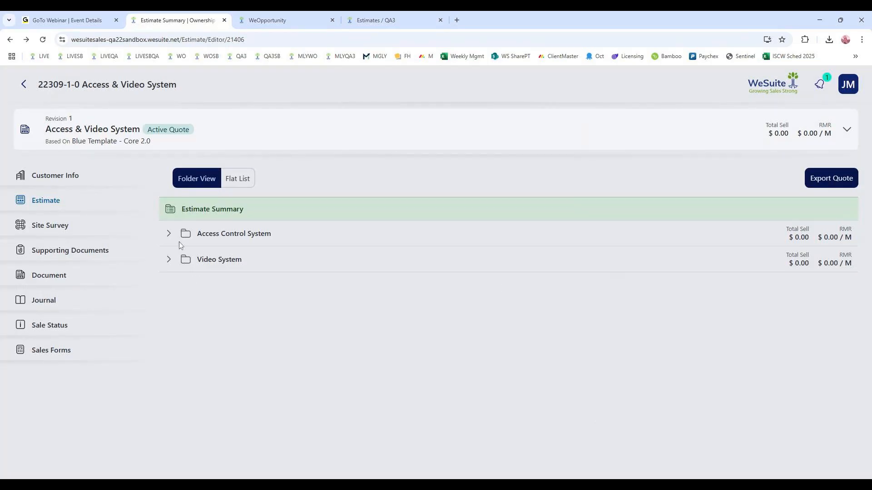
- Open the Access Control System folder for adding materials, and search the items of Accounting origin for "camera"
click(247, 235)
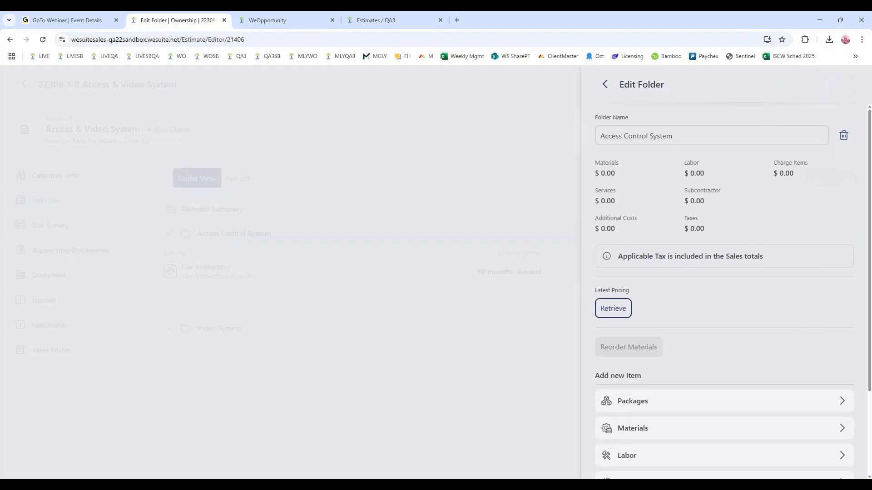
scroll(647, 180, down, 3)
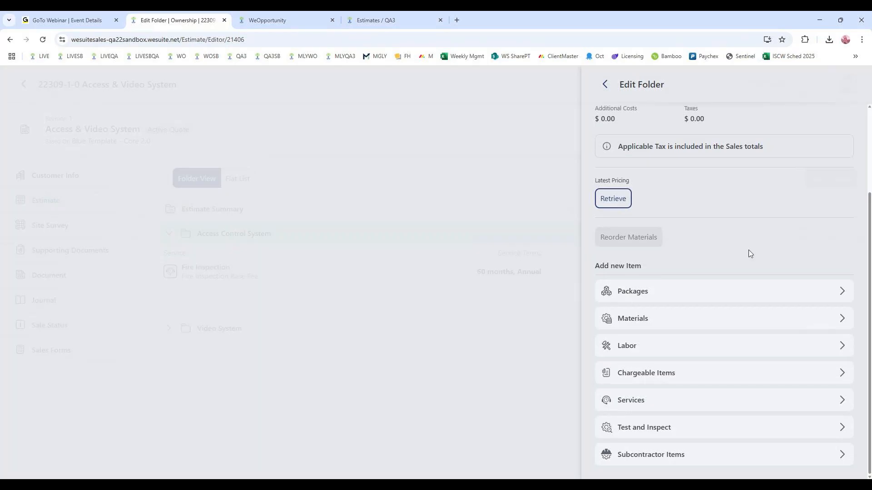
click(660, 321)
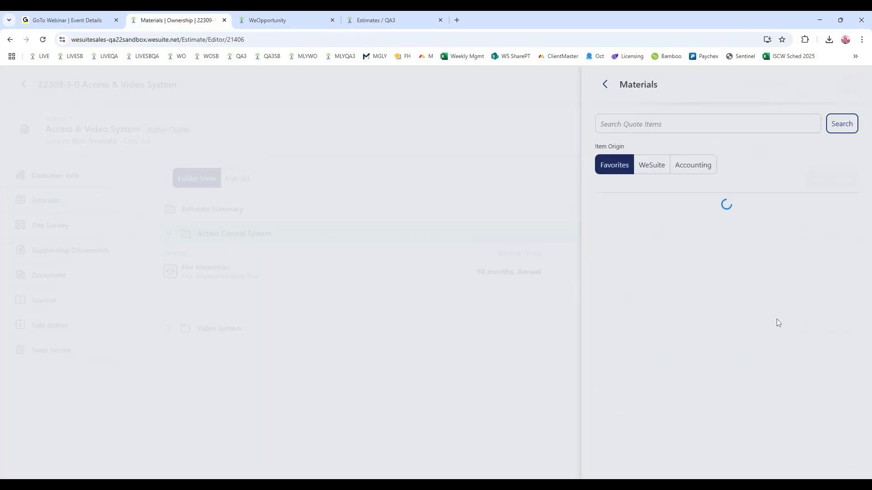
click(700, 169)
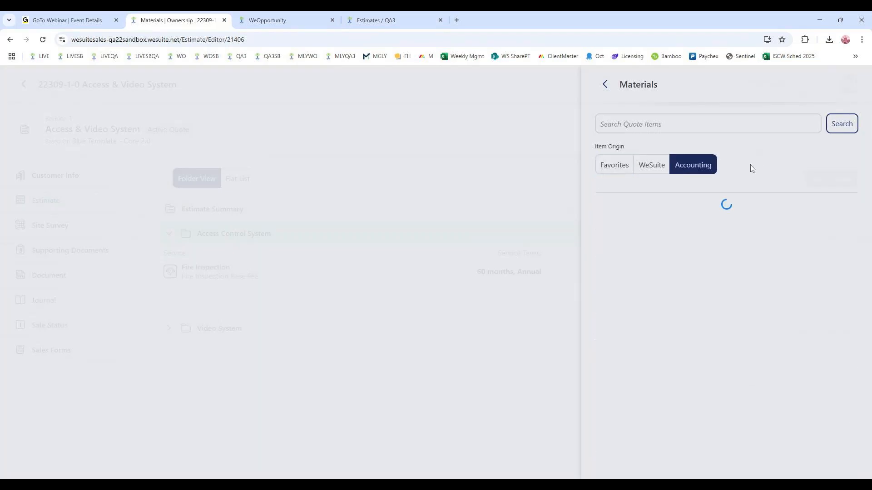
click(709, 124)
text(camera)
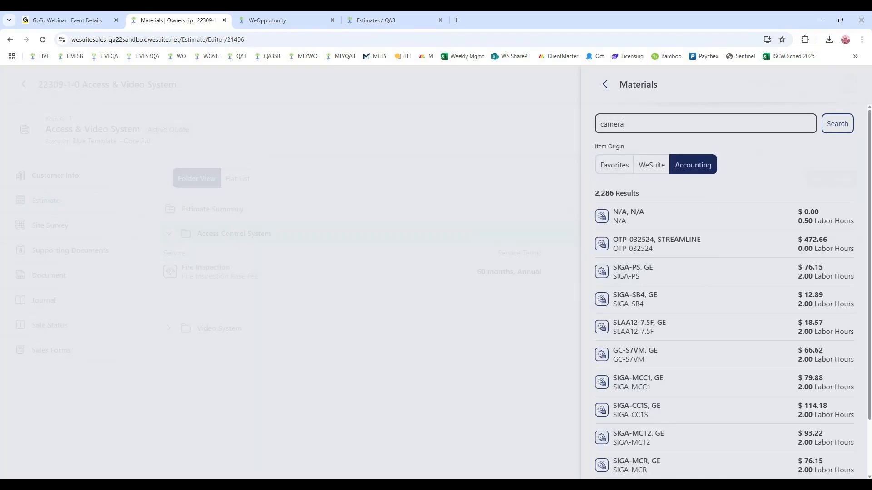
key(Return)
- Add six AV-C540TDN color day/night cameras from Advanced Technology Video to the Access Control System folder and return to the estimate
click(591, 238)
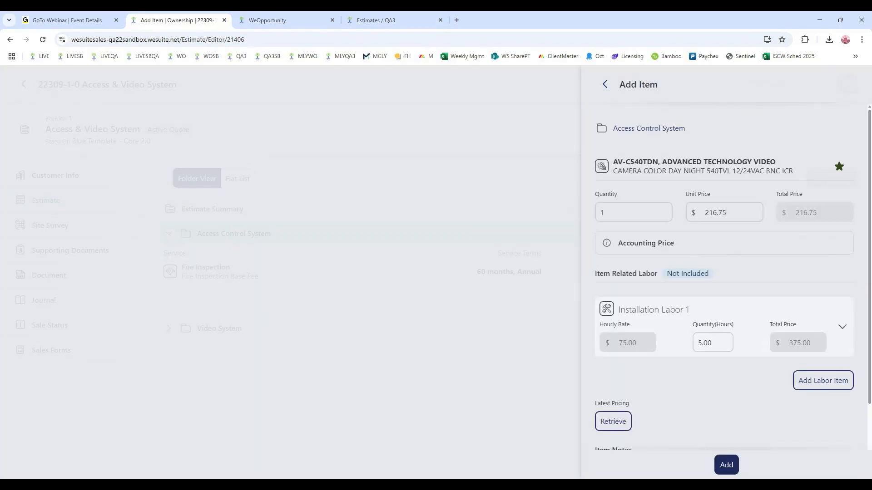
key(BackSpace)
text(6)
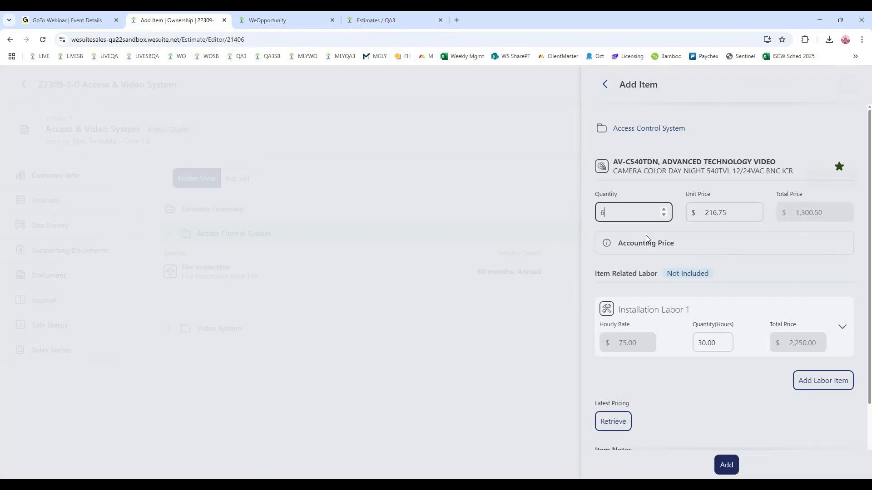
key(Tab)
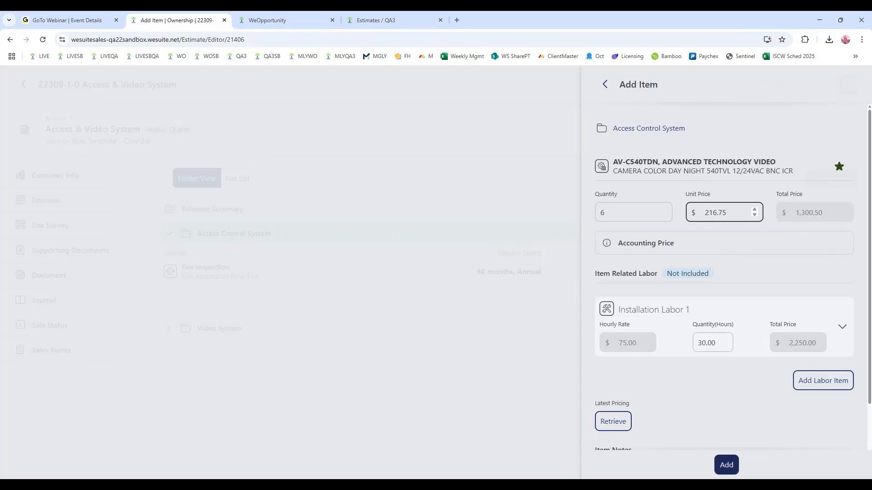
click(713, 464)
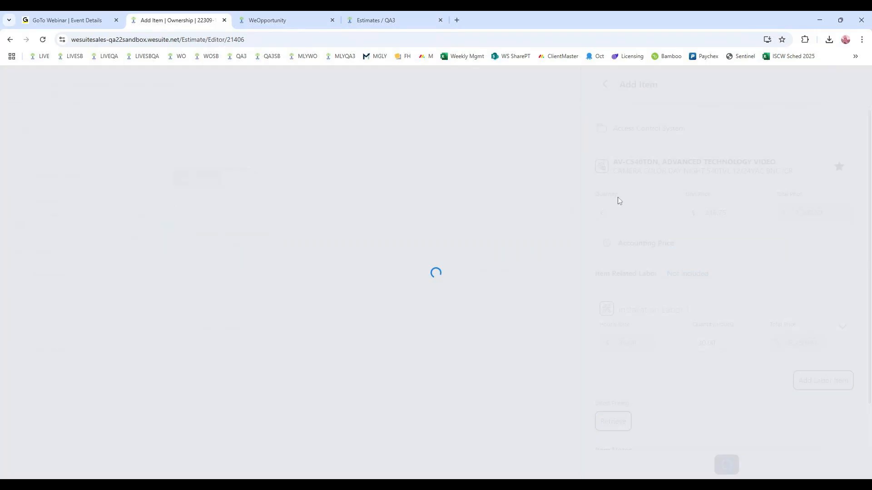
click(605, 84)
click(605, 84)
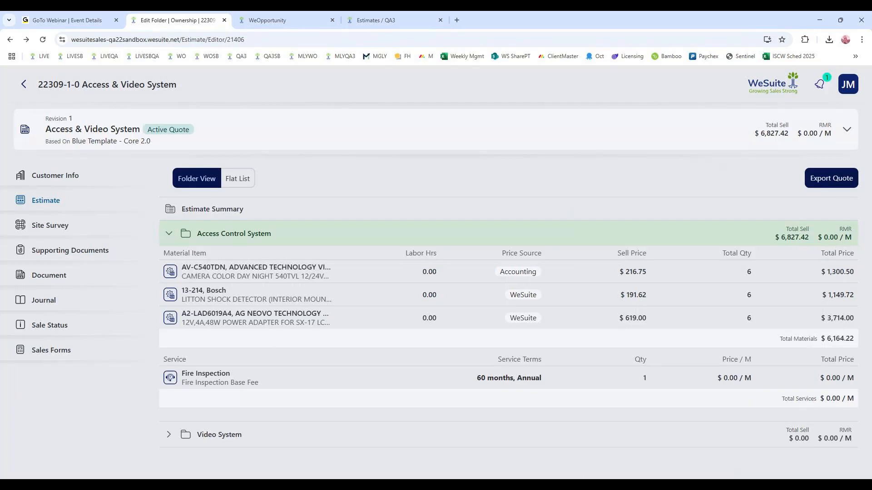
- Open the Video System folder for adding materials and search the items of Accounting origin for "card reader"
click(222, 435)
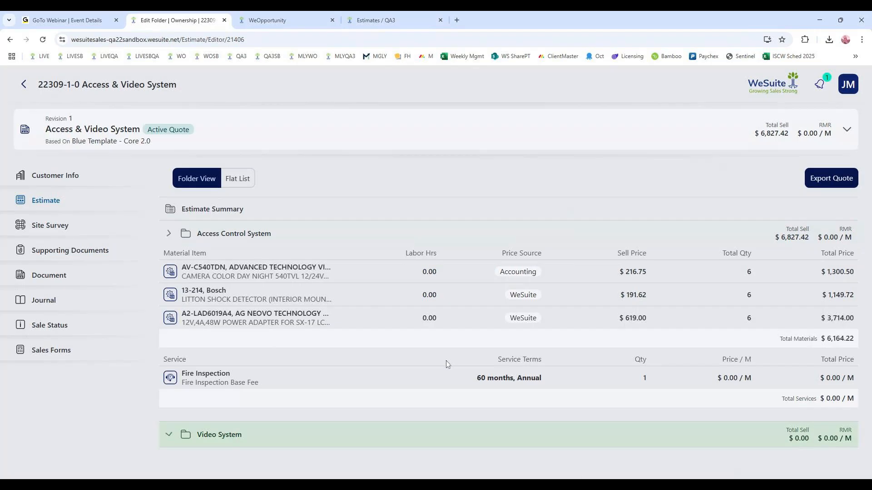
scroll(726, 264, down, 4)
click(660, 258)
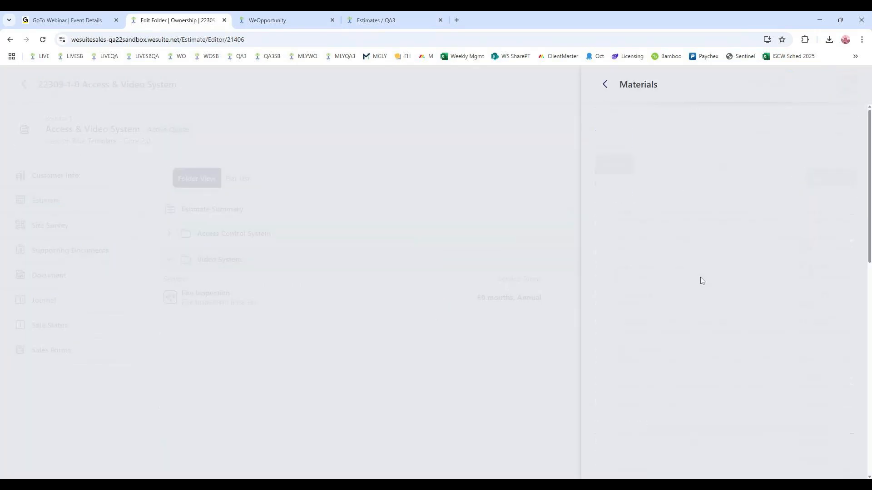
click(694, 166)
text(cardx reader)
key(Return)
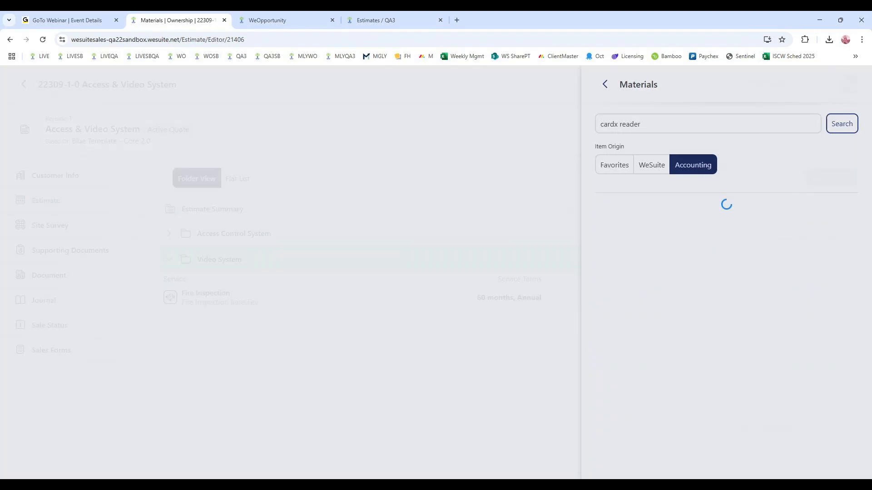
click(620, 125)
key(BackSpace)
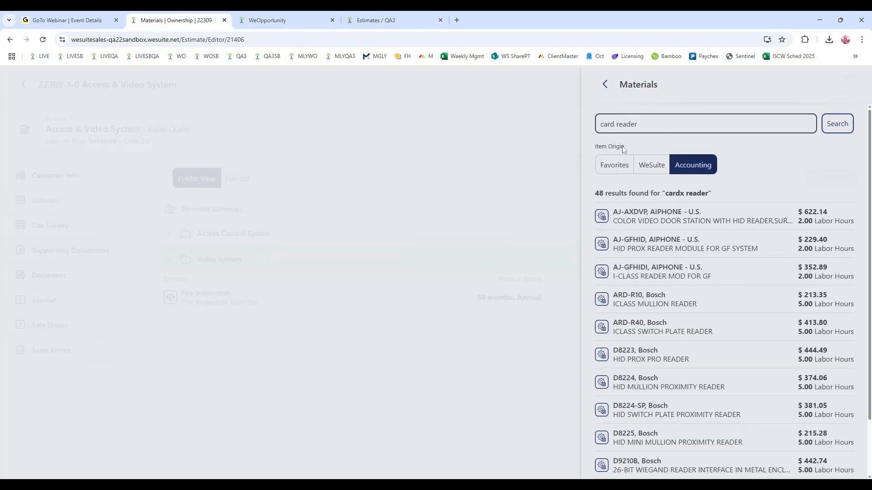
key(Return)
- Add one CR11L Hirsch mag stripe card reader to the Video System folder
click(729, 220)
click(726, 464)
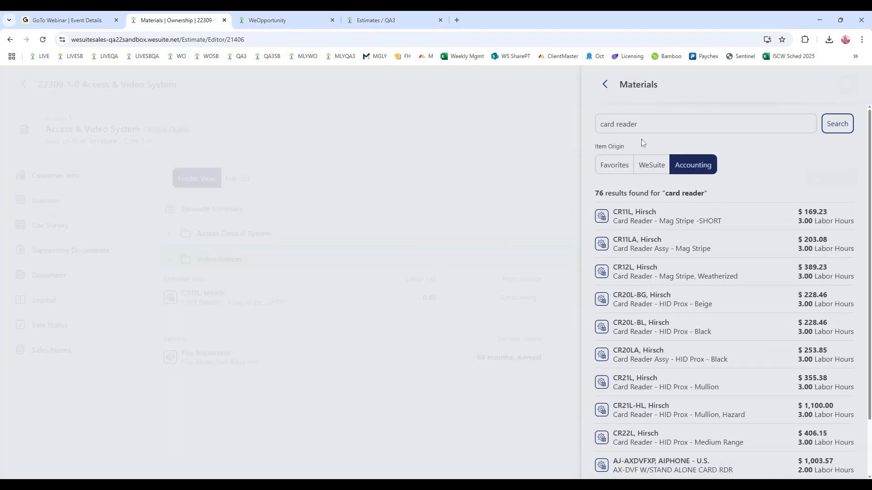
click(605, 84)
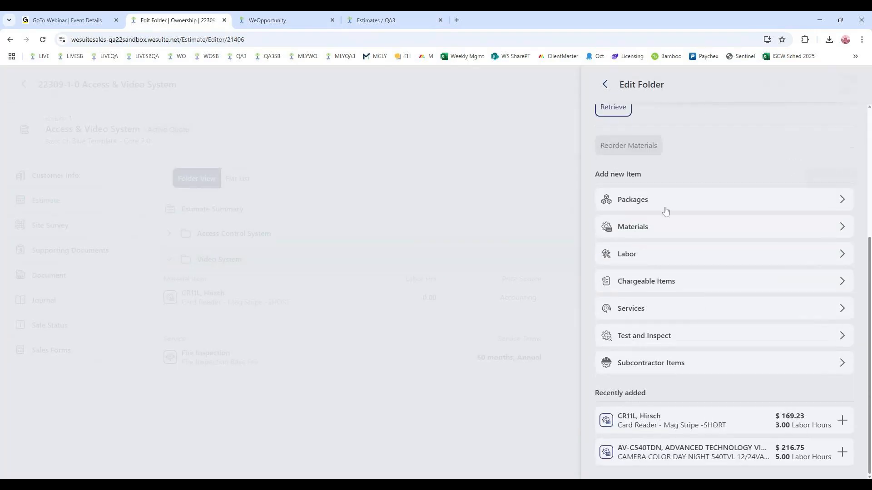
- Try to add 8 hours of Design Engineering Labor to the Video System folder
click(664, 257)
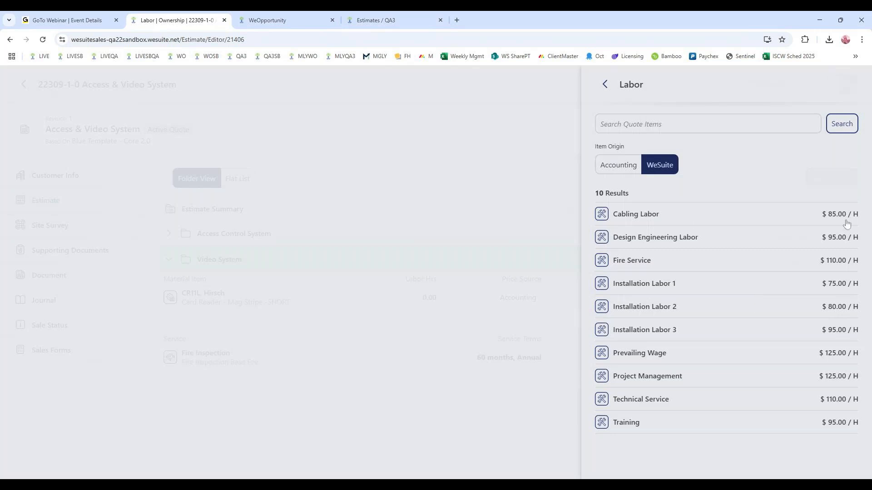
click(711, 286)
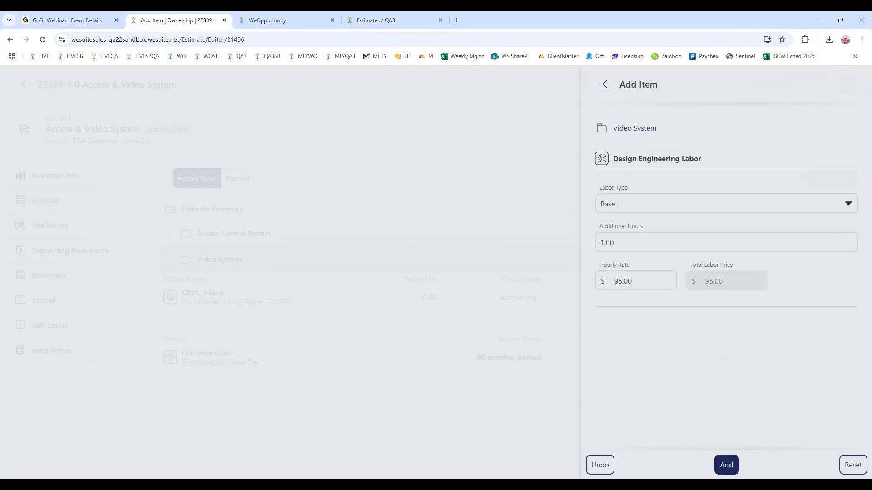
text(8)
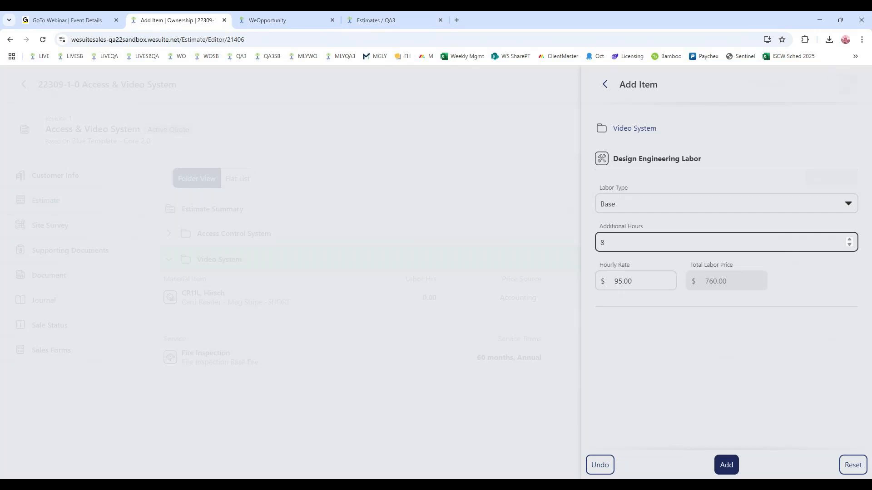
click(726, 465)
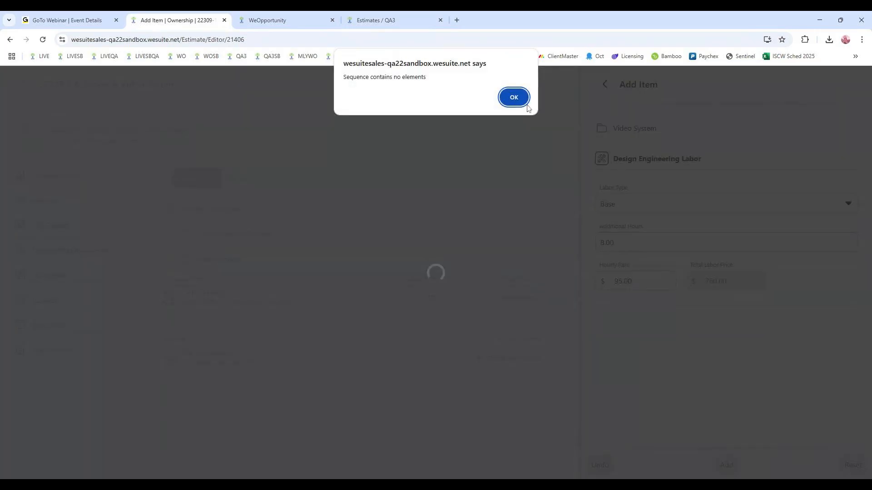
click(517, 98)
click(607, 86)
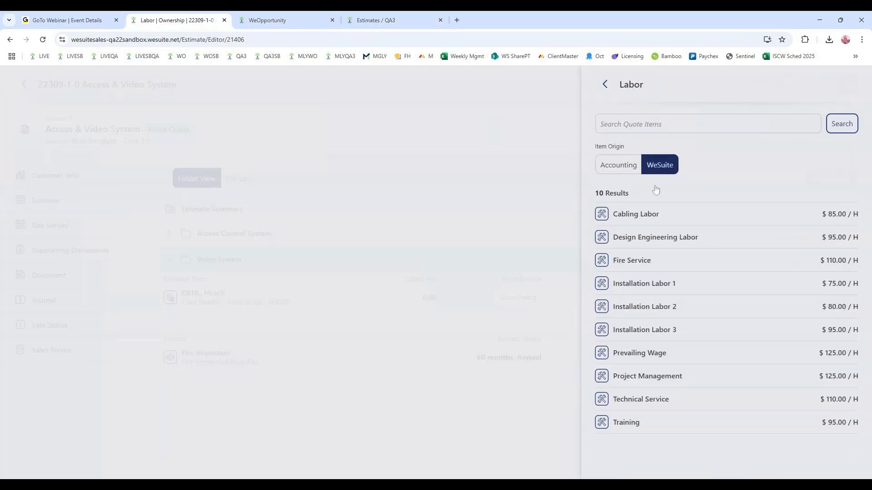
click(604, 84)
- Add the CCTV-M monitoring service to the Video System folder with monthly billing and a 36-month term
scroll(693, 250, down, 4)
click(685, 327)
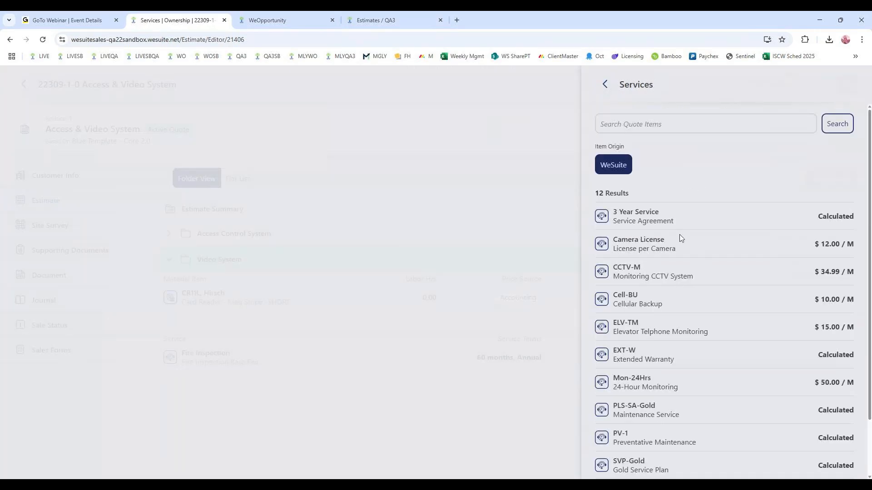
click(682, 272)
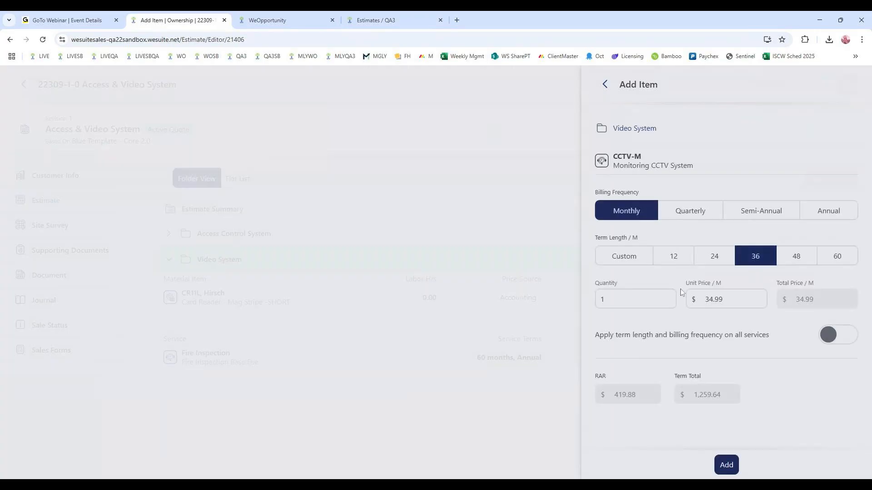
click(726, 465)
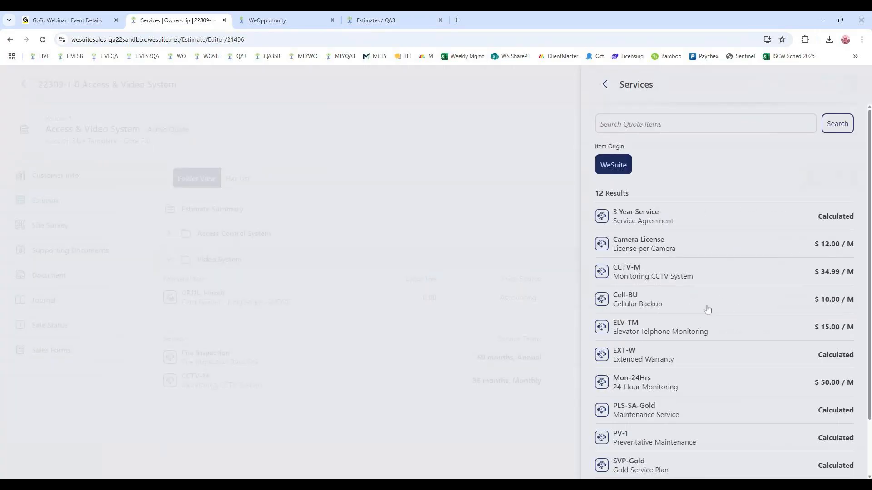
- Add the PLS-SA-Gold maintenance service with monthly billing and a 48-month term, and return to the estimate
click(684, 411)
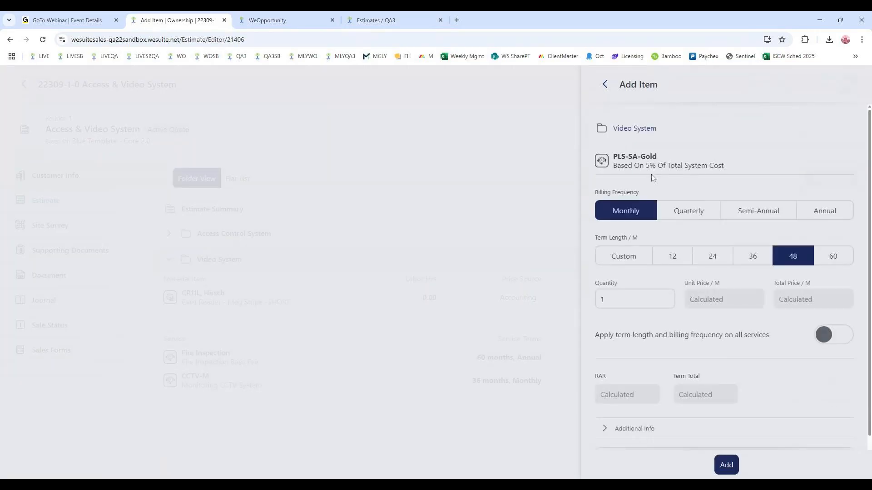
click(725, 463)
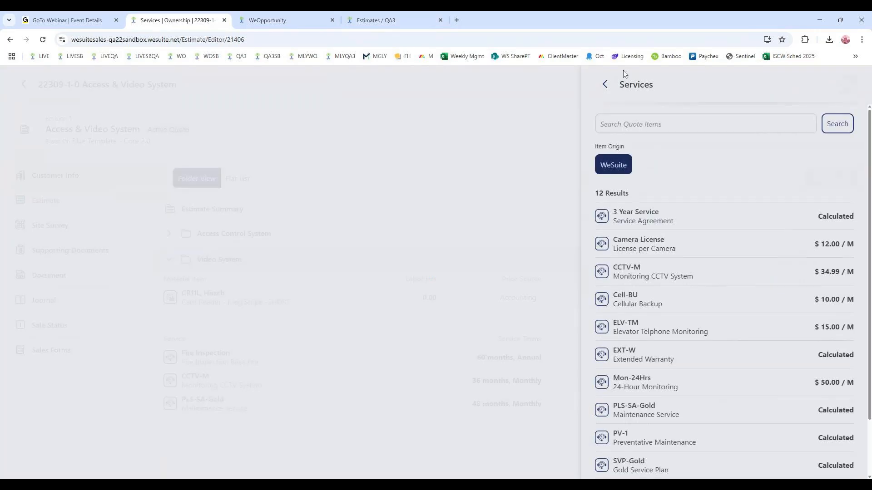
click(603, 85)
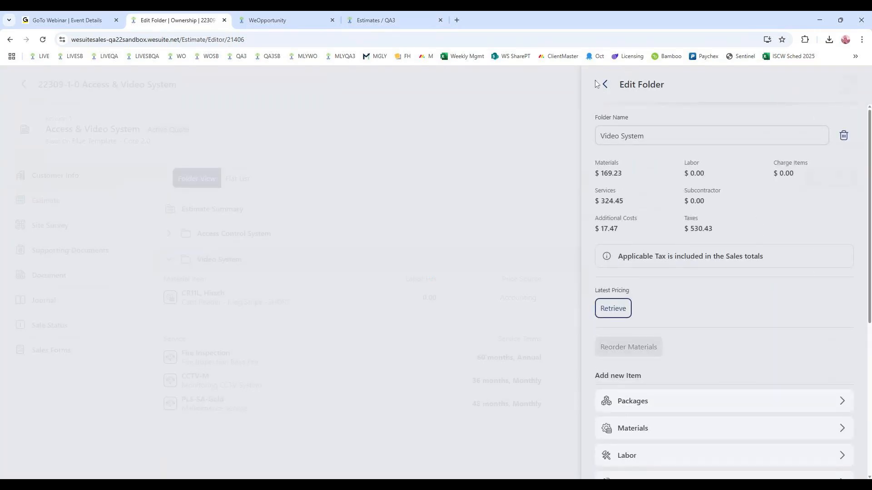
click(606, 85)
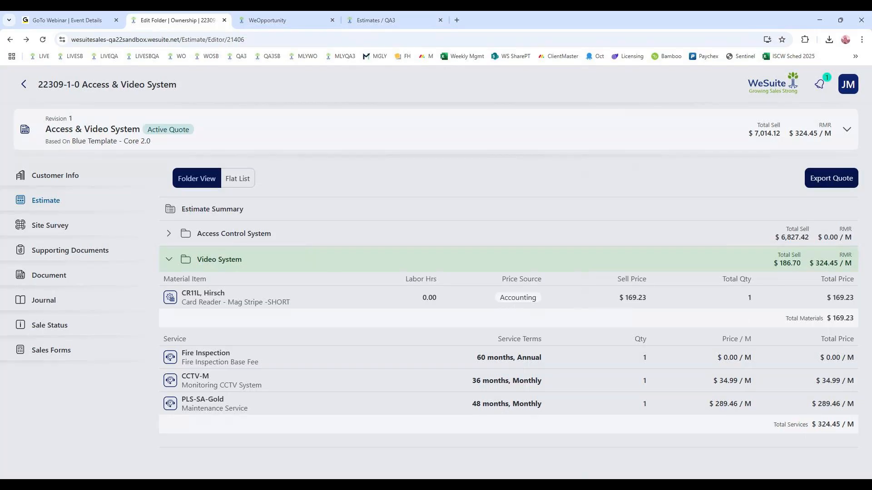
- Collapse the Video System folder and review the category totals in the Estimate Summary
click(170, 259)
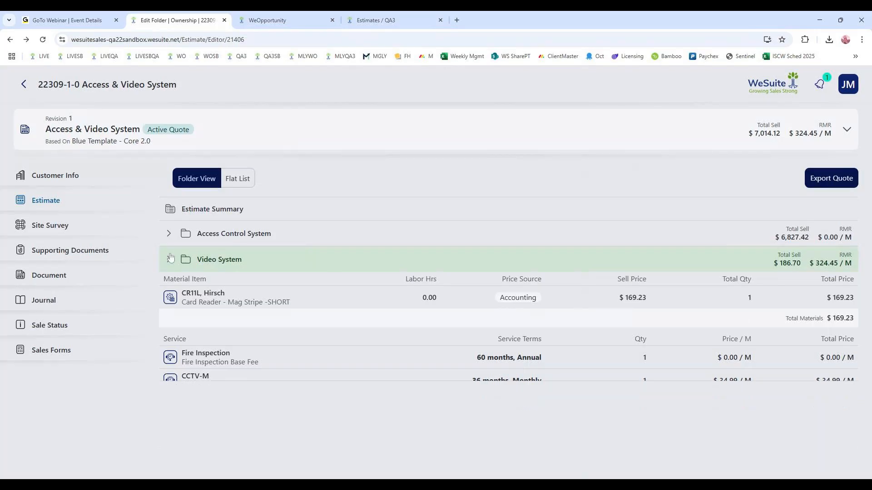
click(171, 258)
click(170, 217)
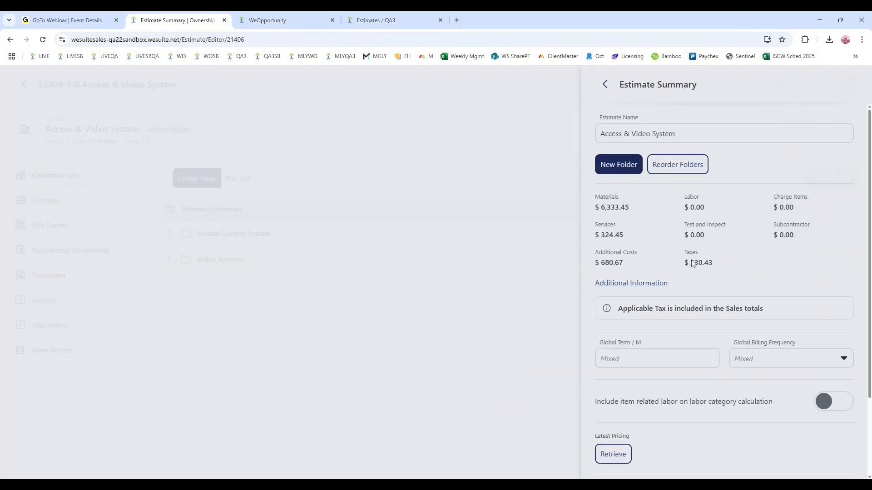
click(606, 84)
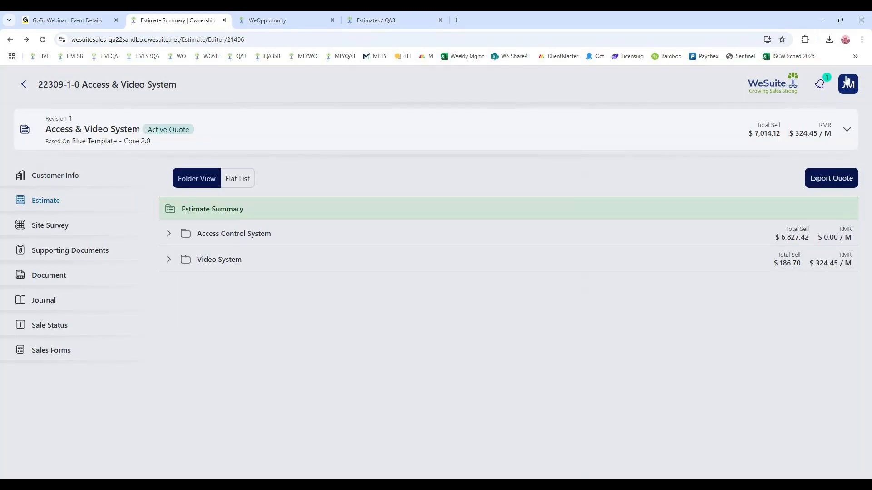
- Turn off Presentation Mode and expand the Access Control System folder to examine its item costs and margins
click(847, 80)
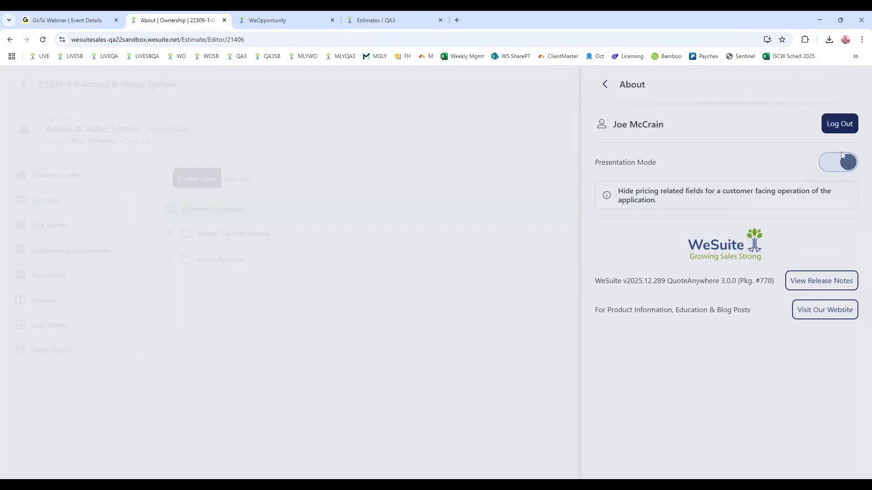
click(832, 173)
click(605, 85)
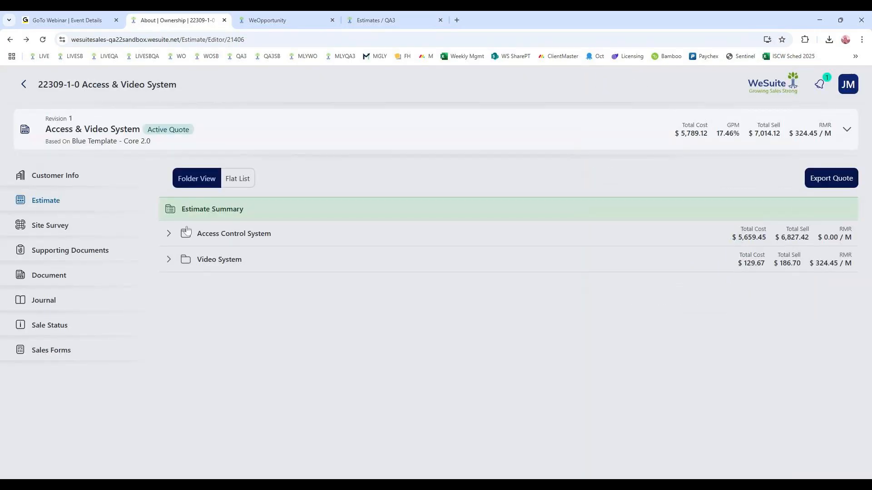
click(169, 234)
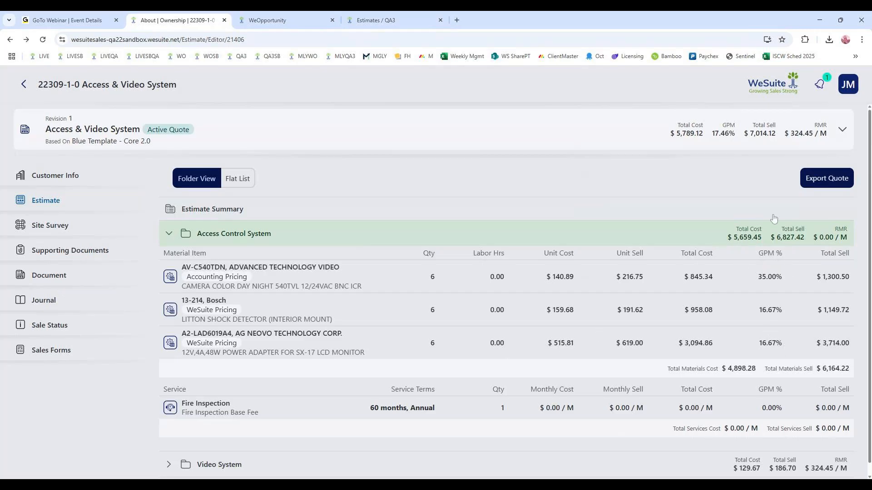
- Open GP Sell Adjust from the Estimate Summary and set the estimate's GPM to 30%
click(459, 217)
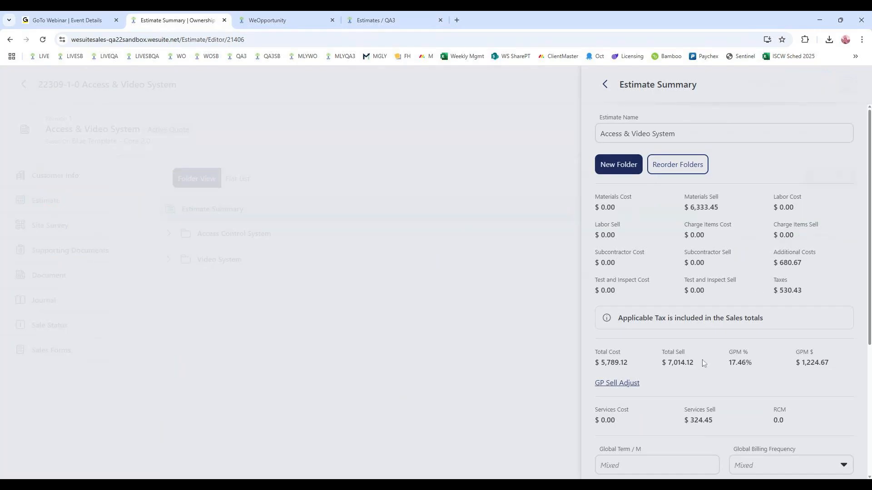
scroll(813, 353, down, 1)
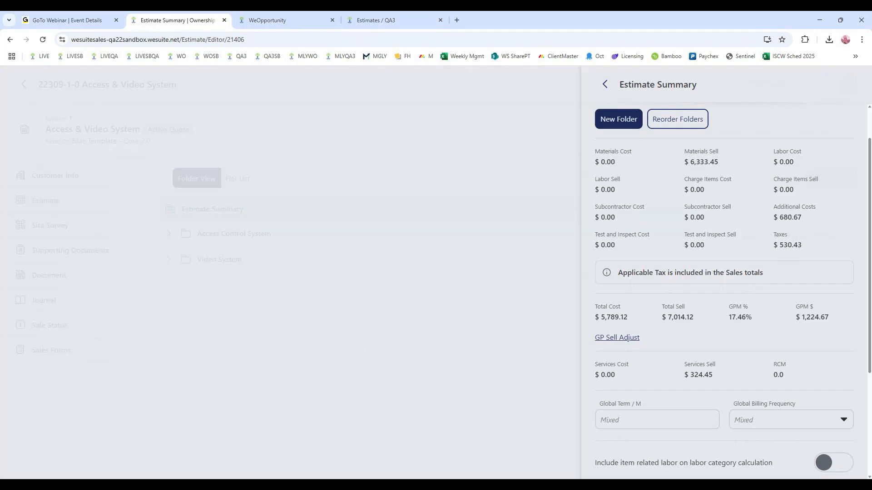
click(636, 339)
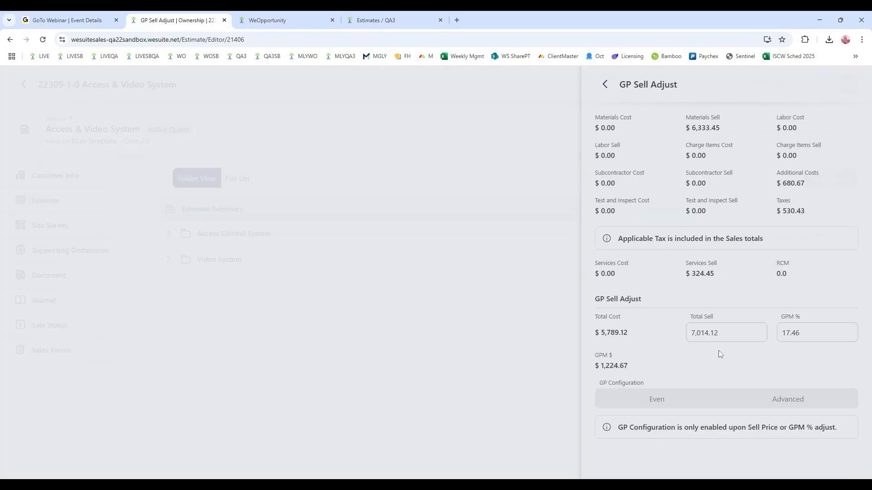
click(802, 333)
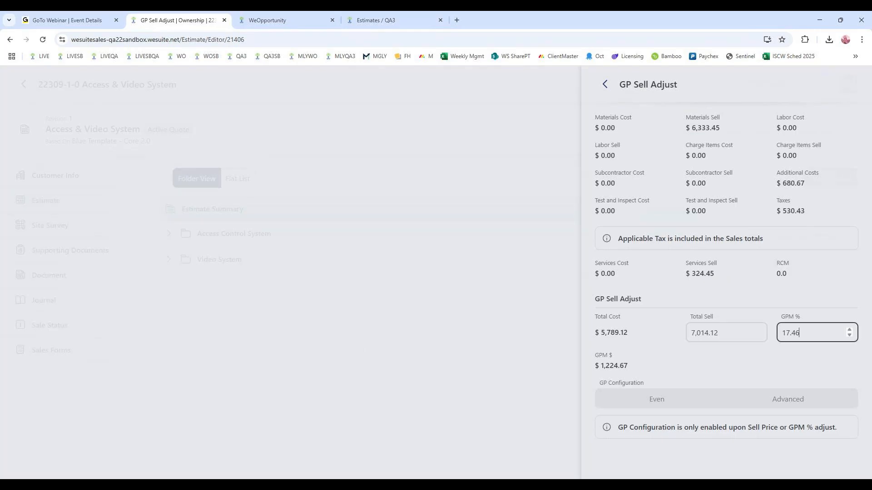
key(ctrl+a)
text(17.47)
click(724, 333)
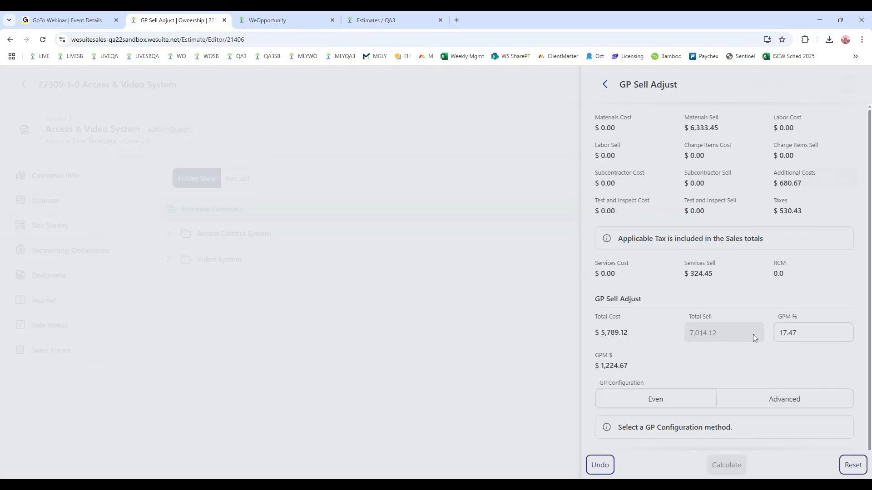
click(775, 333)
key(ctrl+a)
text(30)
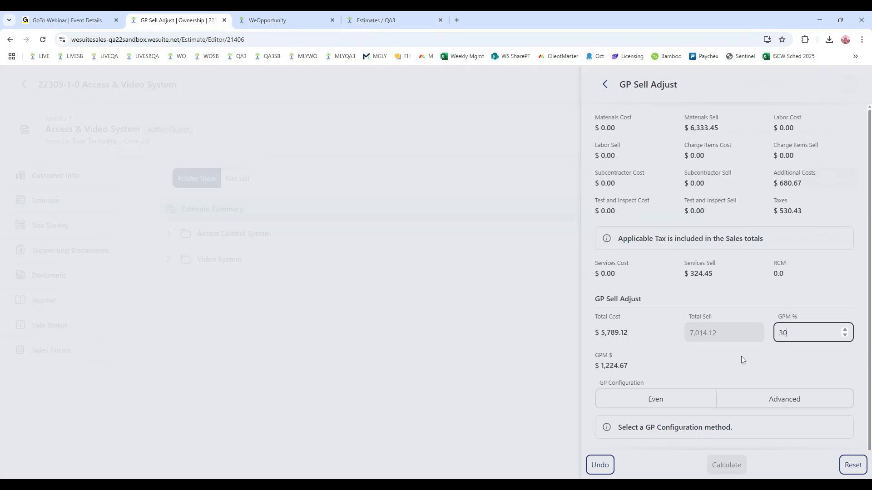
- Calculate the margin adjustment with the Advanced GP configuration applied to Material and Labor, and return to the estimate
click(667, 402)
click(802, 401)
scroll(803, 401, down, 2)
click(687, 419)
click(614, 420)
scroll(691, 302, down, 1)
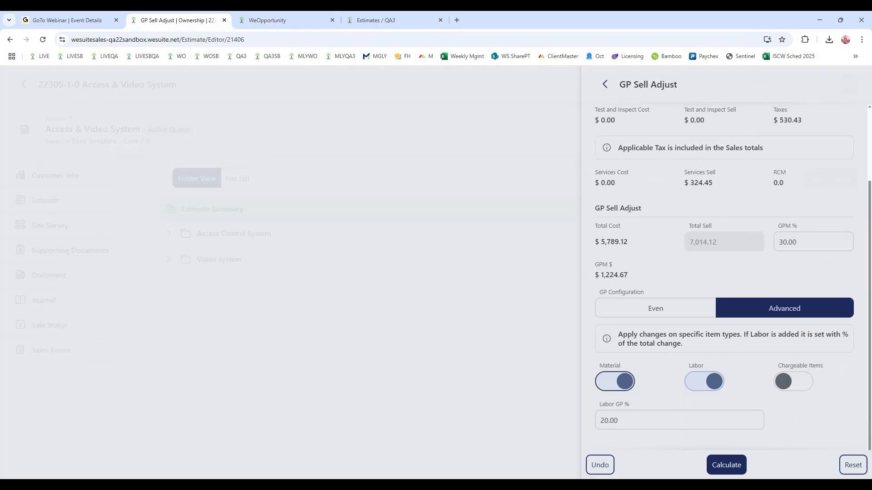
click(722, 468)
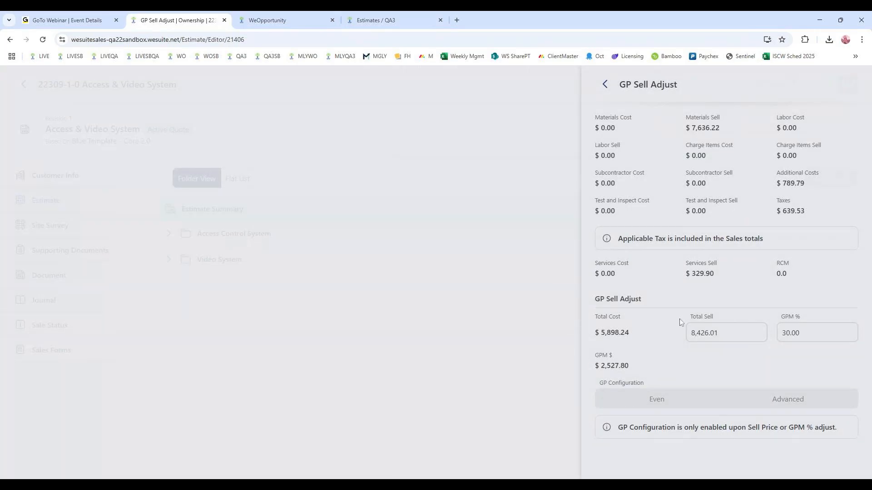
click(605, 84)
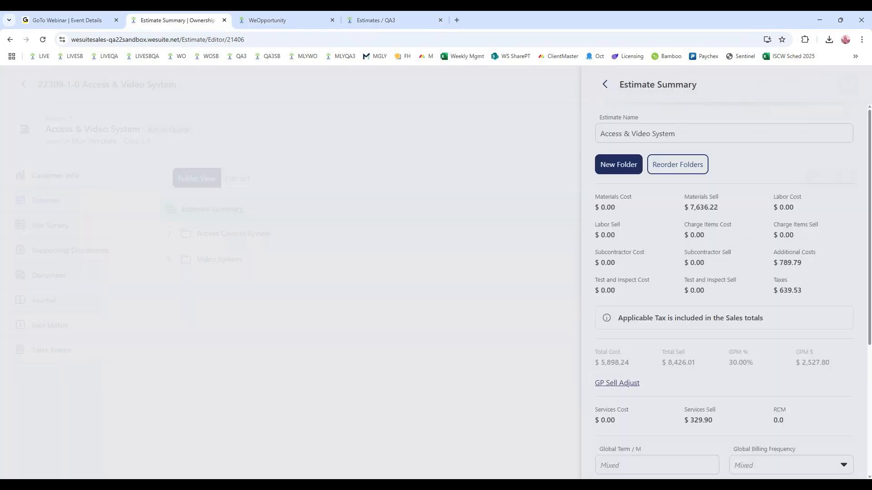
click(605, 85)
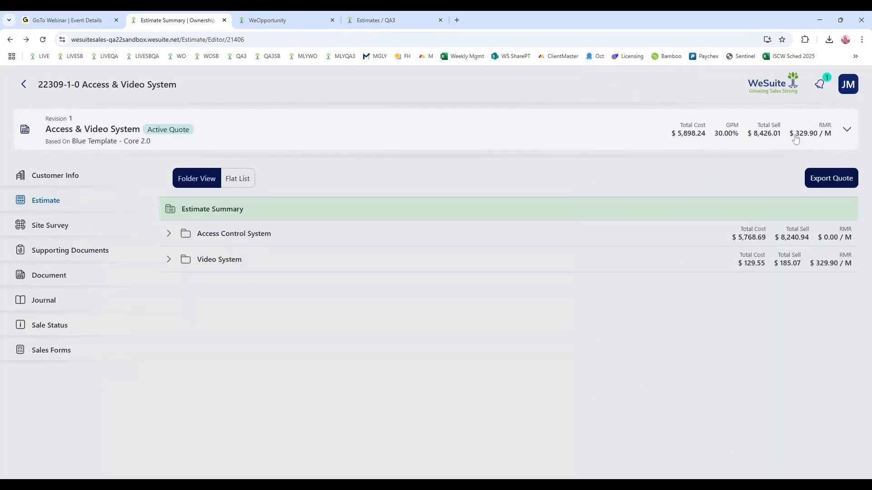
- Turn on Presentation Mode and expand the Access Control System folder in the estimate
click(847, 85)
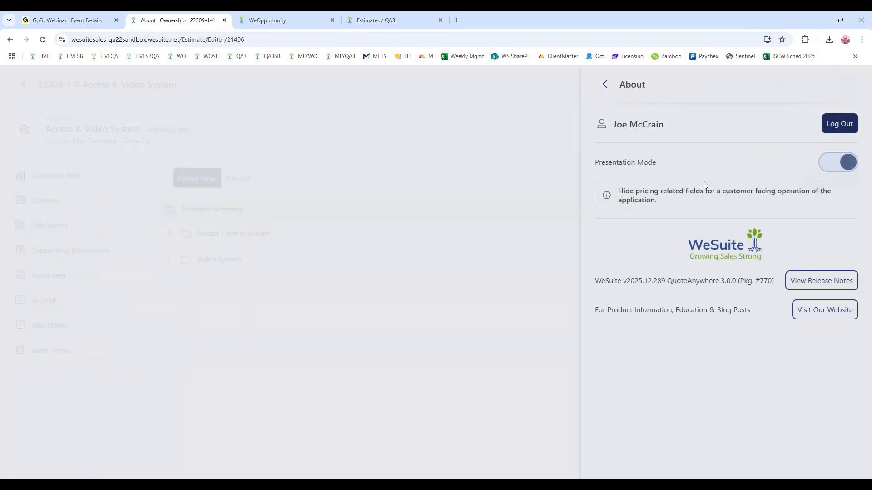
click(605, 85)
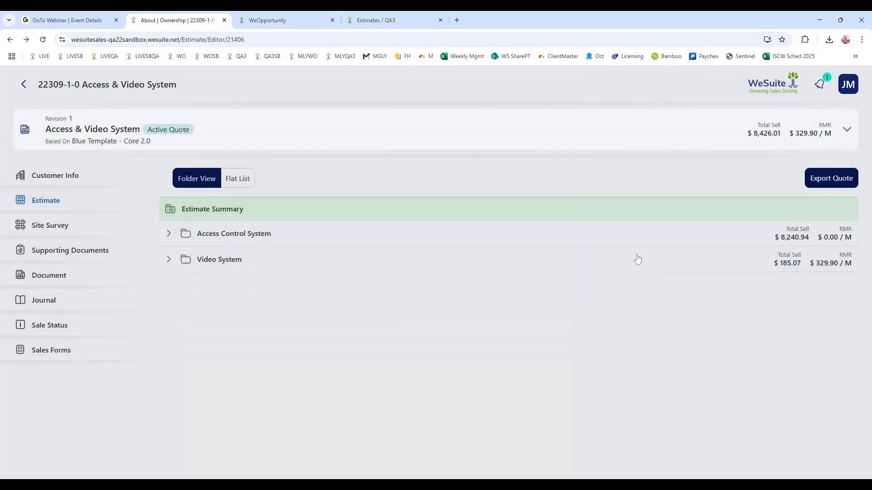
click(169, 235)
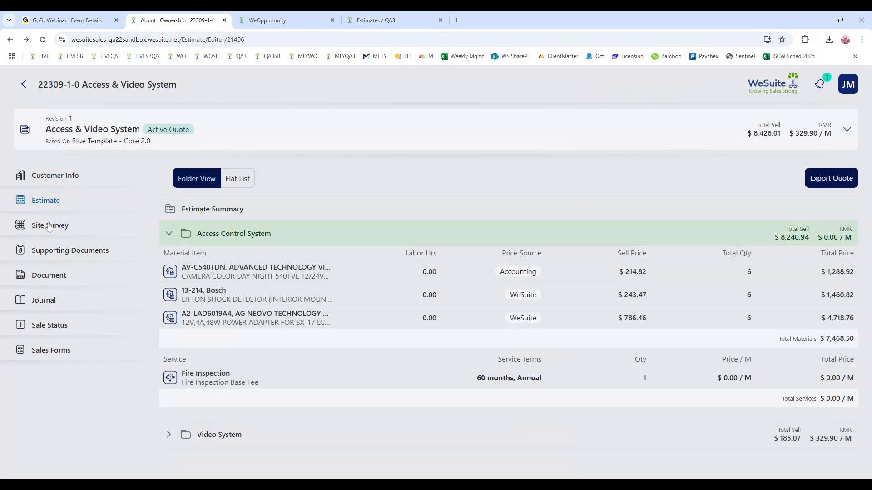
- Open the Site Survey's Canvas Management and load a floor plan image from the device as a background
click(68, 226)
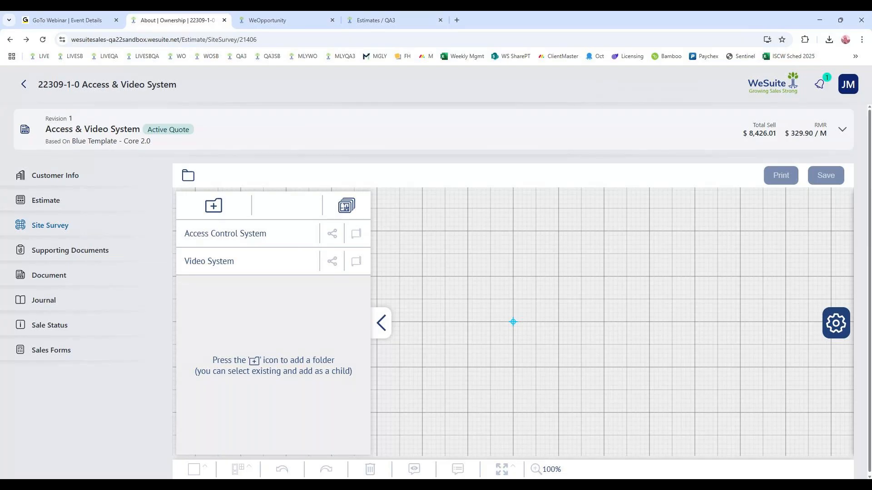
click(346, 206)
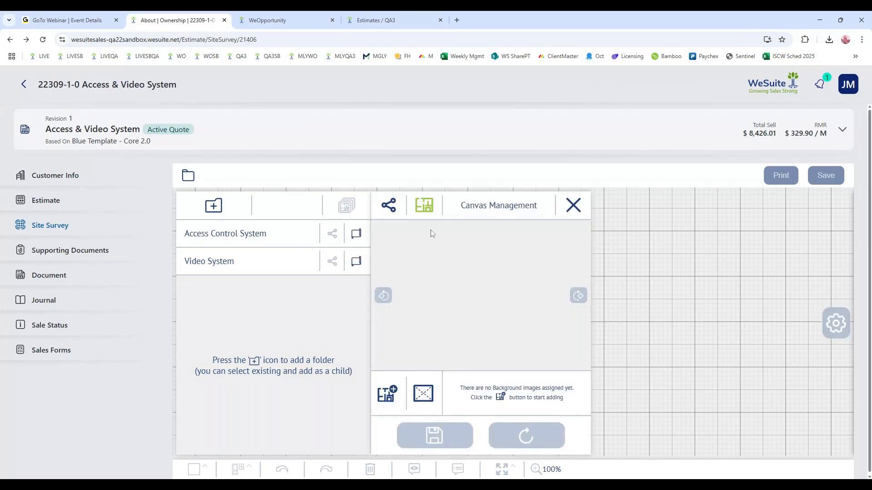
click(391, 395)
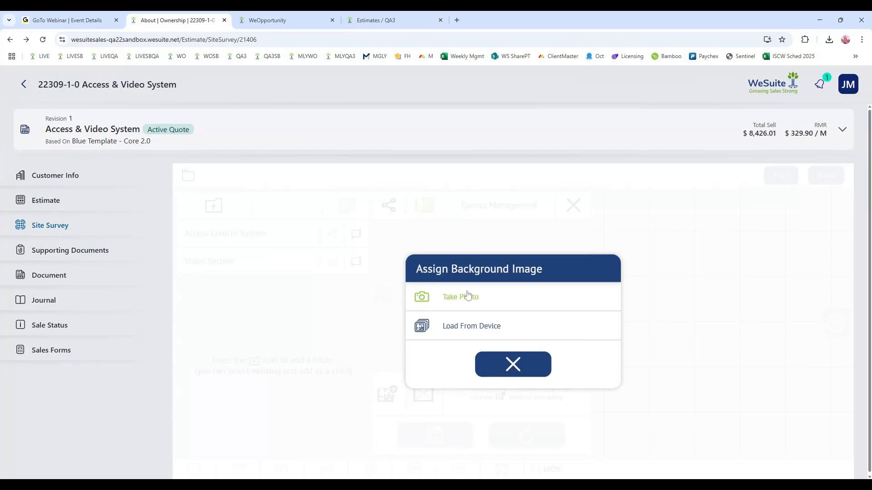
click(473, 328)
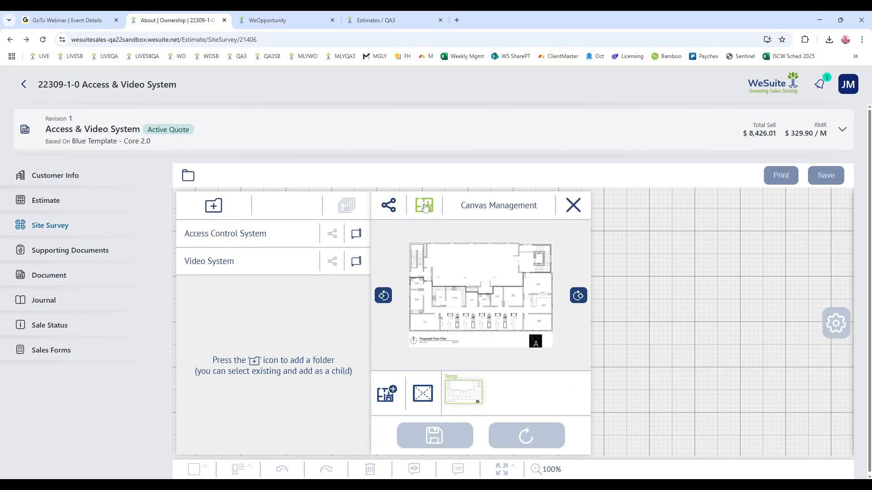
- Share one canvas between the Access Control System and Video System folders and save the share configuration
click(390, 206)
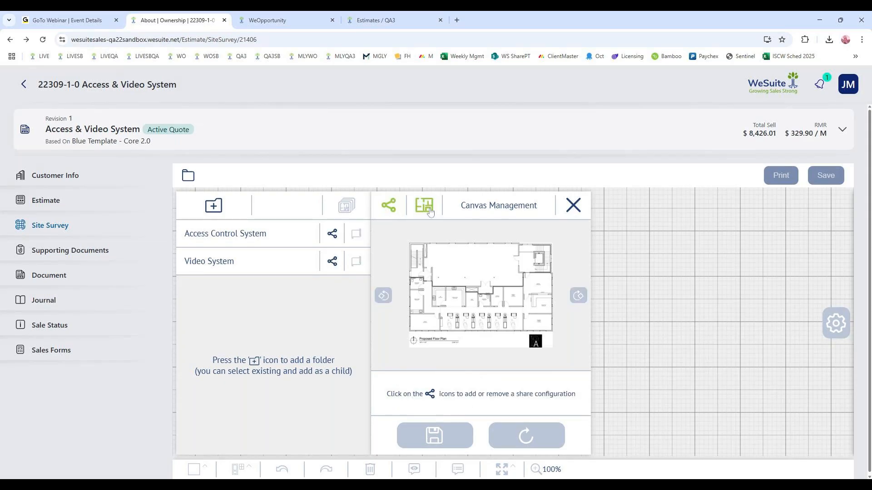
click(332, 233)
click(332, 261)
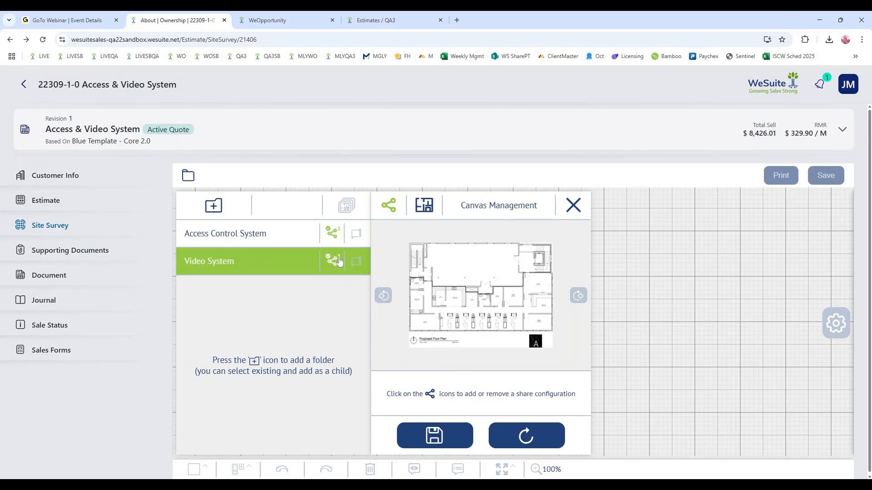
click(443, 441)
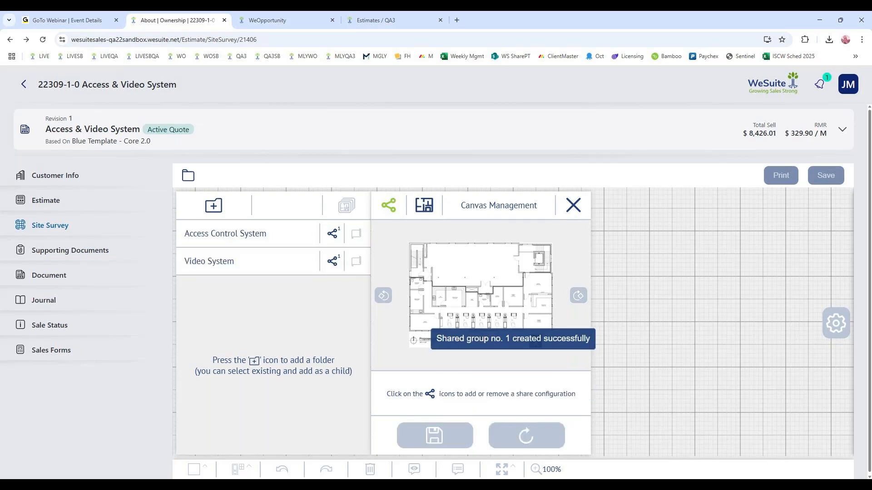
- Assign the loaded floor plan background to the Access Control System folder and close Canvas Management
click(423, 207)
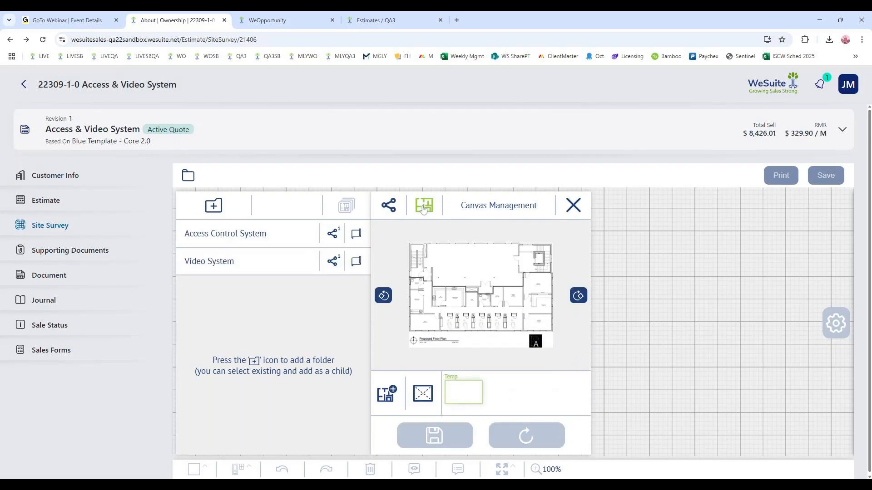
click(356, 234)
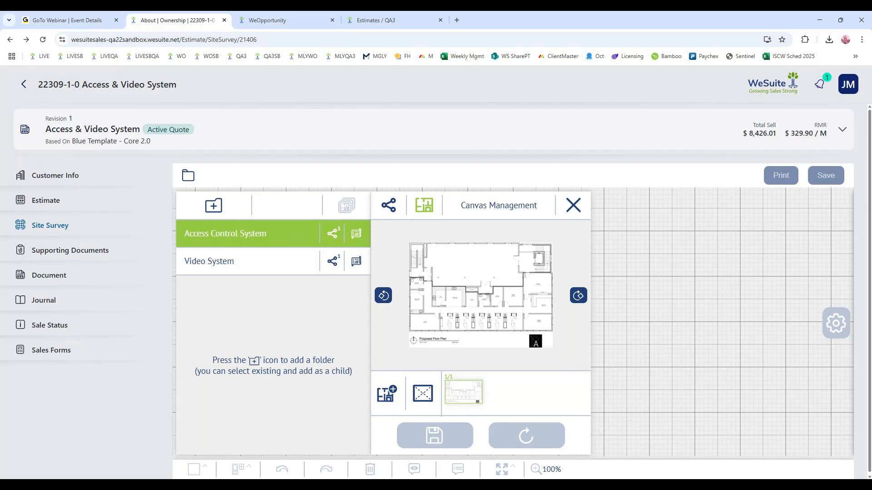
click(573, 205)
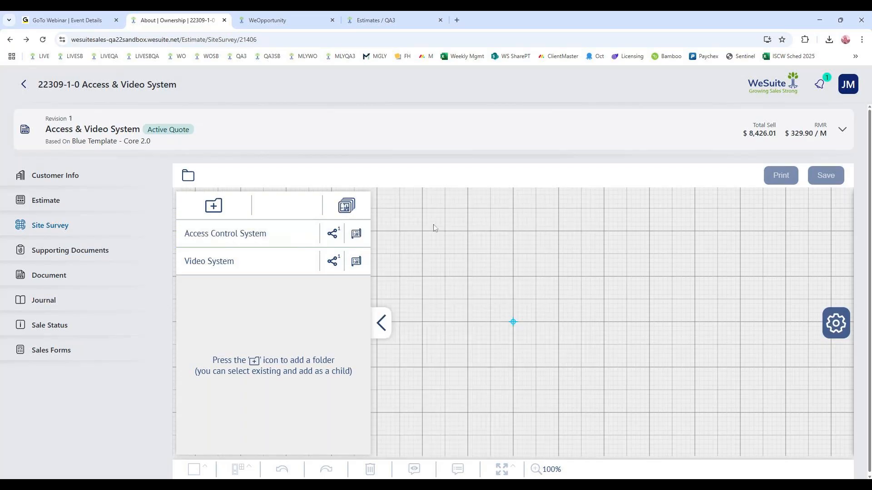
- Open the Access Control System floor plan canvas and list the materials already in that folder
click(268, 237)
click(272, 275)
click(276, 241)
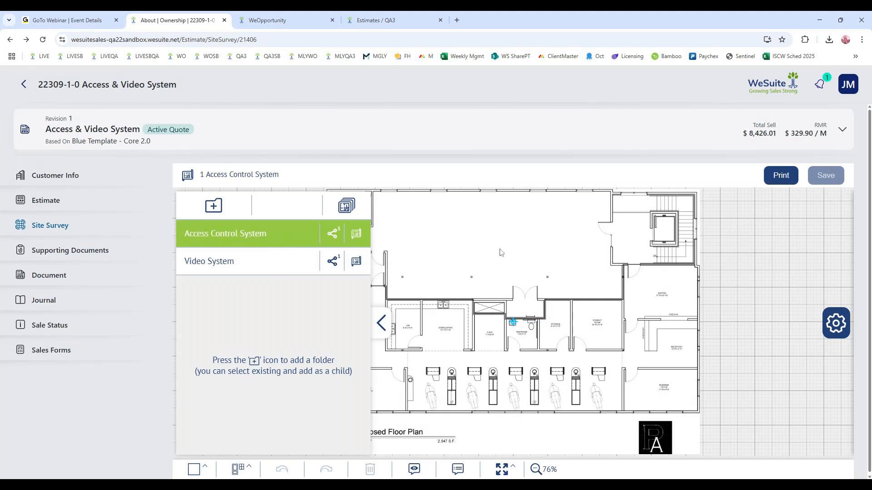
click(835, 323)
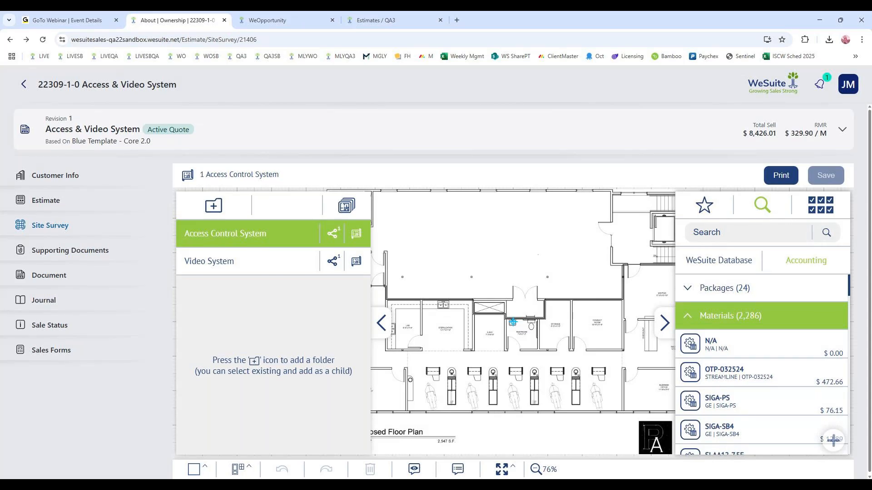
click(830, 206)
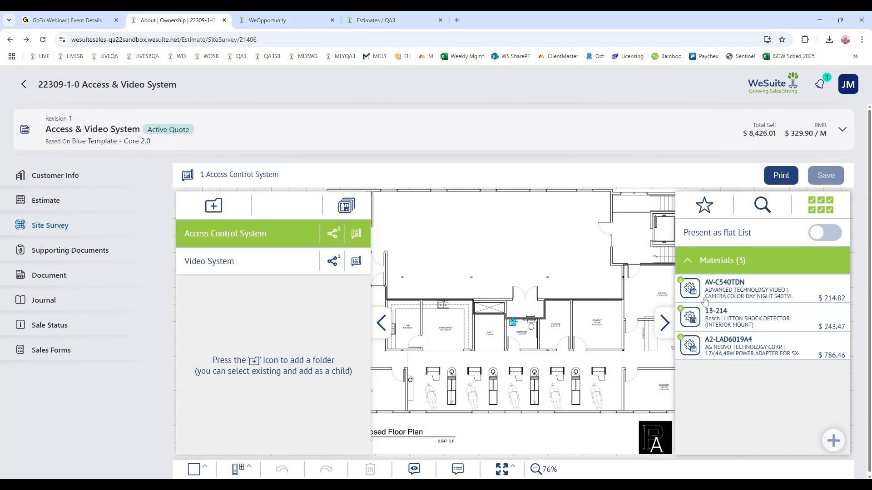
- Place three AV-C540TDN cameras and three 13-214 shock detectors at separate locations on the floor plan
drag(690, 289, 616, 338)
drag(689, 291, 575, 304)
drag(690, 316, 468, 304)
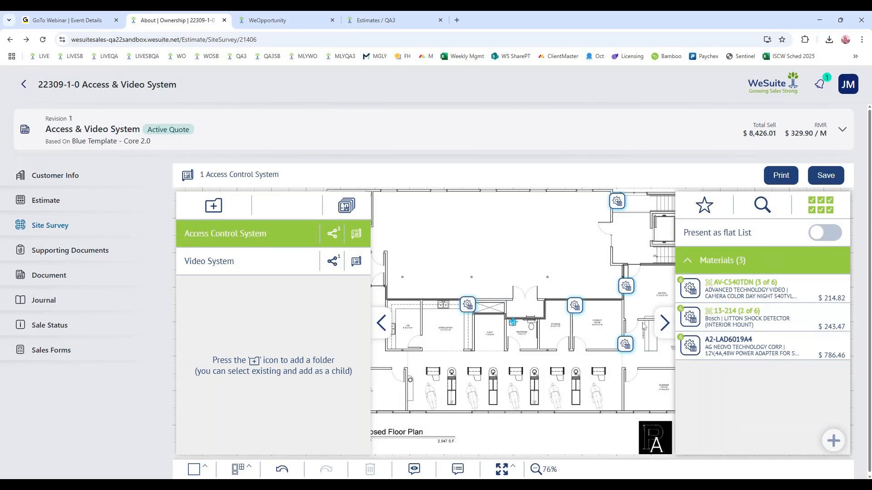
drag(690, 318, 493, 401)
- Search the WeSuite Database for "smoke det", place VQ-7100FT and QS5110-840 detectors in the floor plan's large room, and save the survey
click(762, 204)
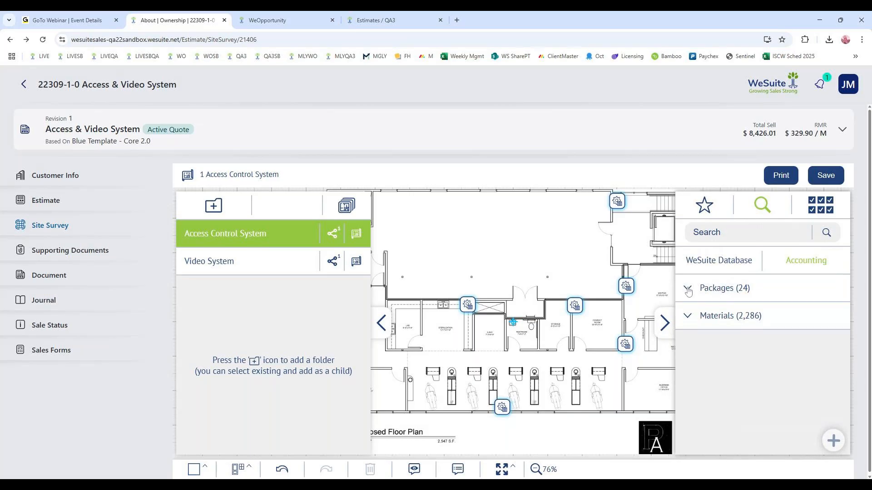
click(688, 318)
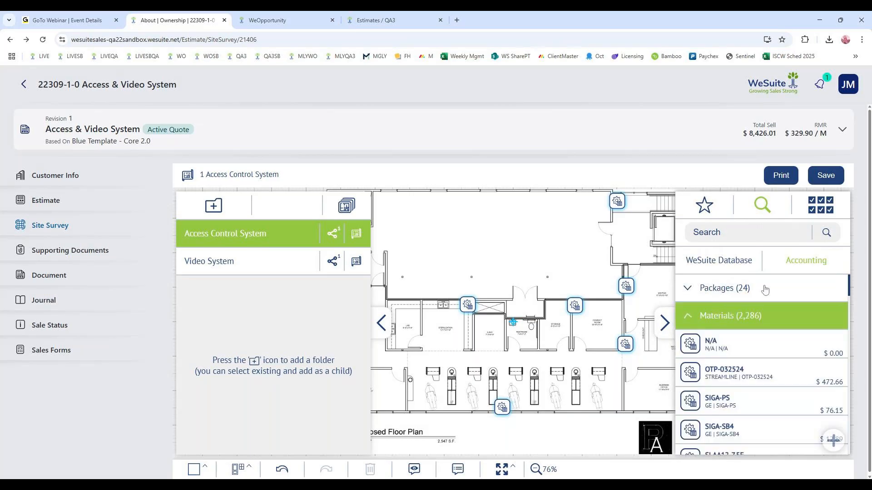
click(719, 261)
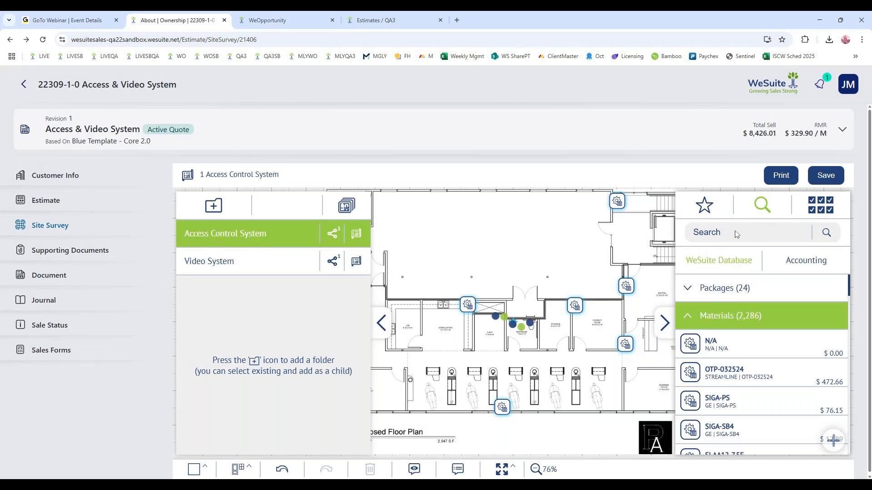
click(745, 233)
text(smoke det)
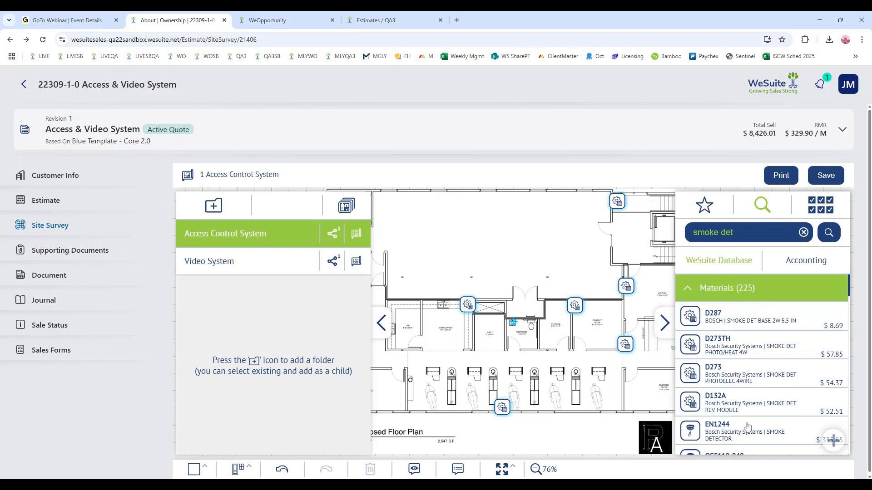
scroll(696, 336, down, 3)
drag(691, 400, 574, 206)
drag(687, 370, 403, 273)
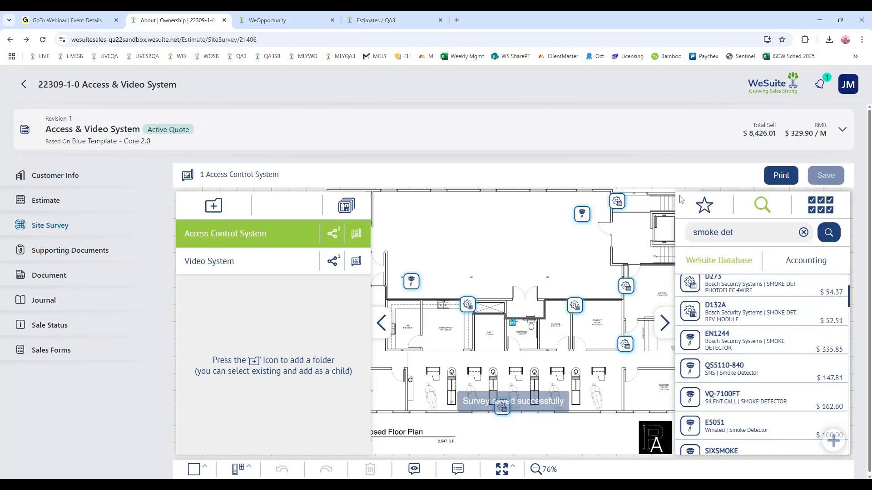
- Review the Access Control System folder's material items in the estimate and return to the Site Survey
click(46, 202)
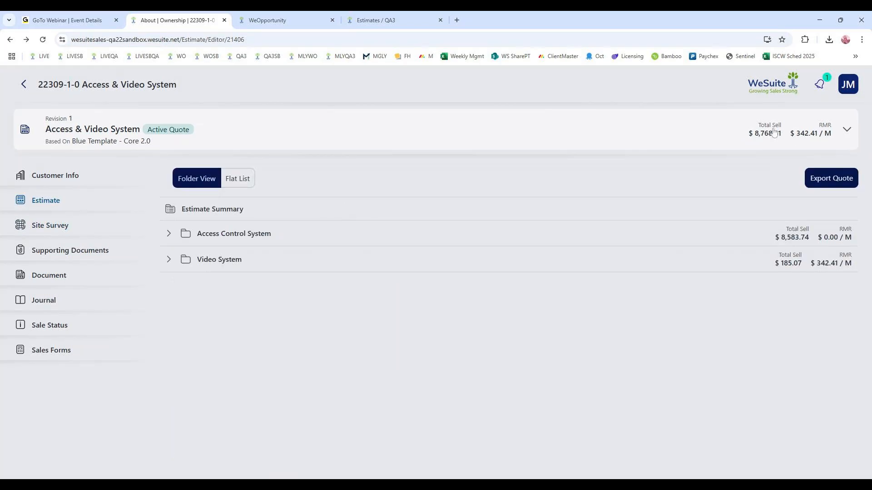
click(168, 234)
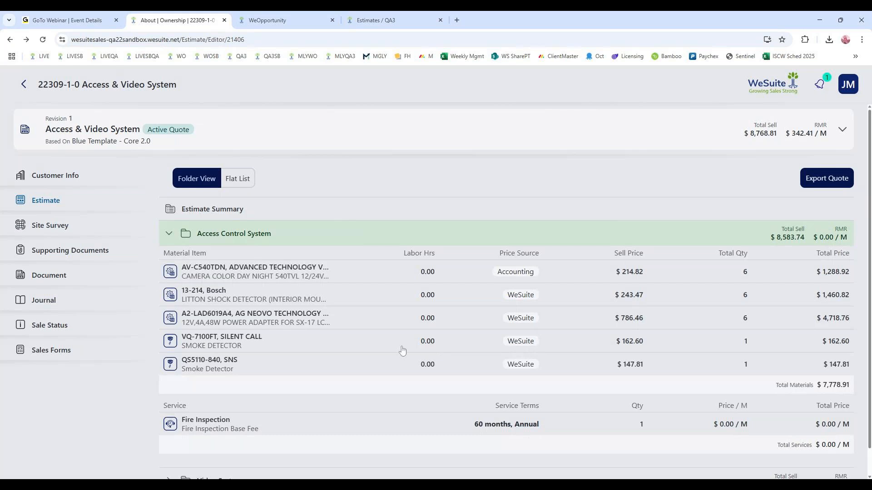
click(65, 228)
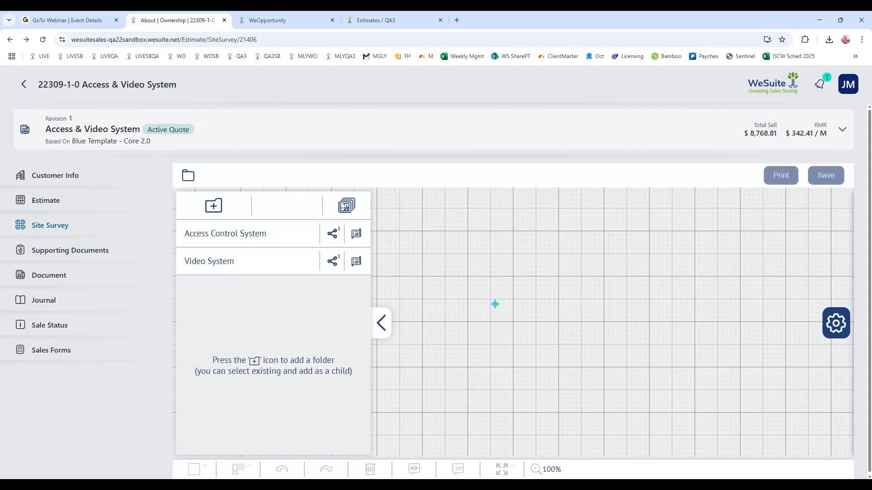
- Open the Access Control System floor plan and draw a tall rectangular location shape on the empty grid beside the building
click(284, 235)
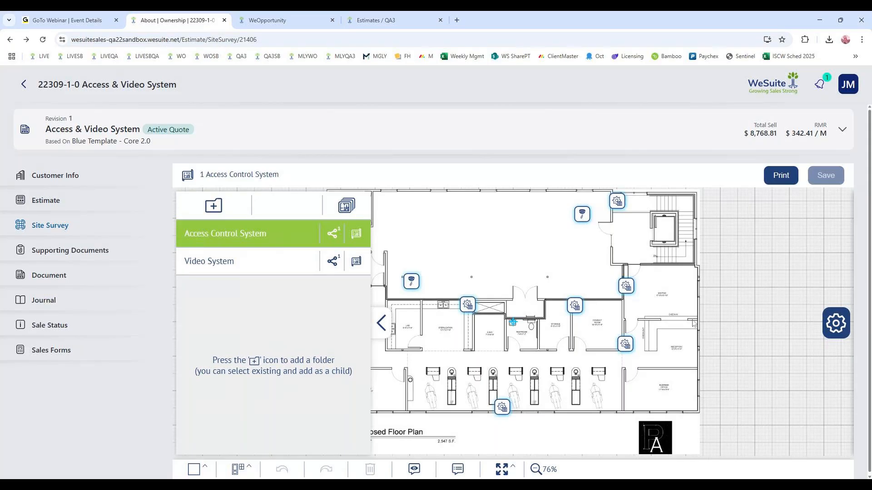
click(837, 323)
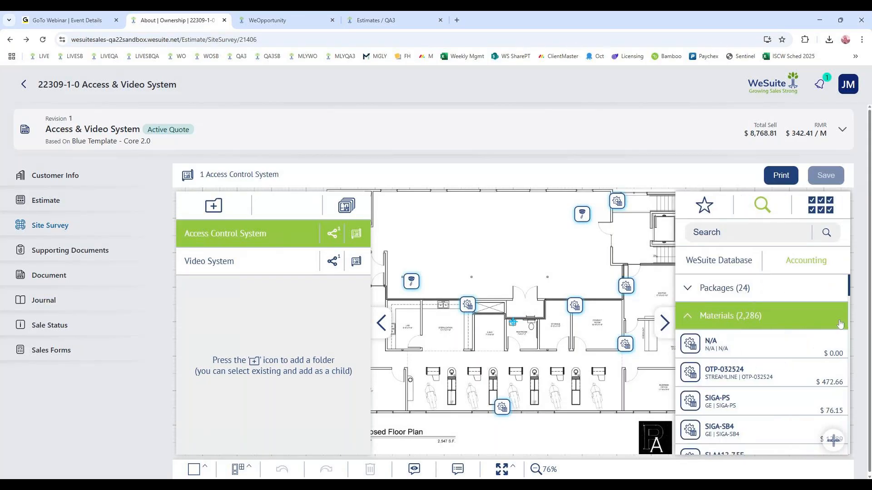
click(665, 322)
click(195, 471)
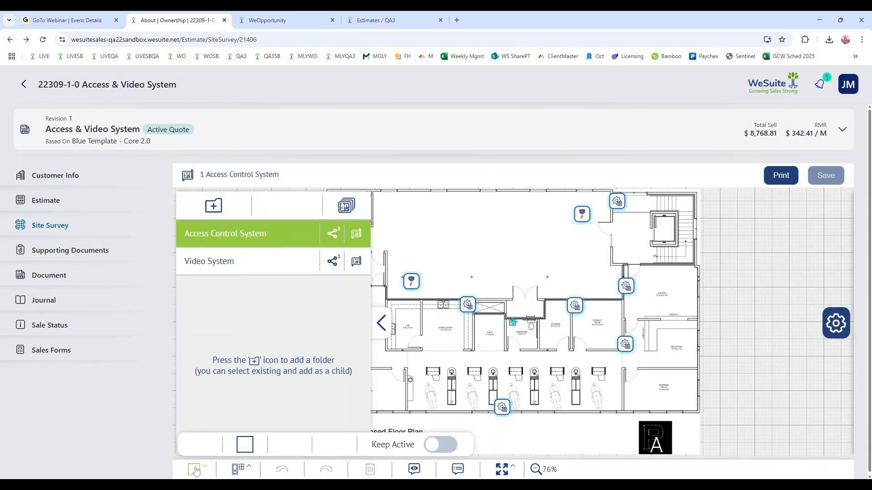
click(245, 445)
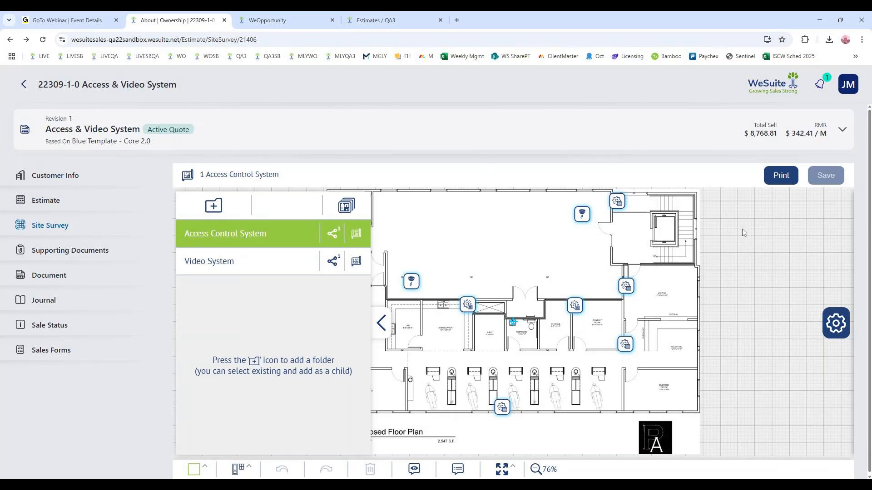
drag(741, 225, 804, 403)
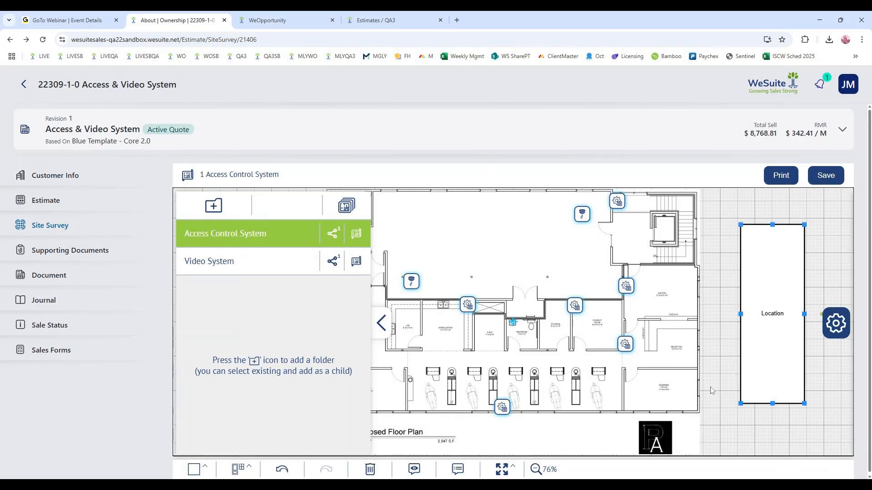
- Browse the architectural symbols and place a door symbol in the upper-left corner of the new Location rectangle
click(243, 470)
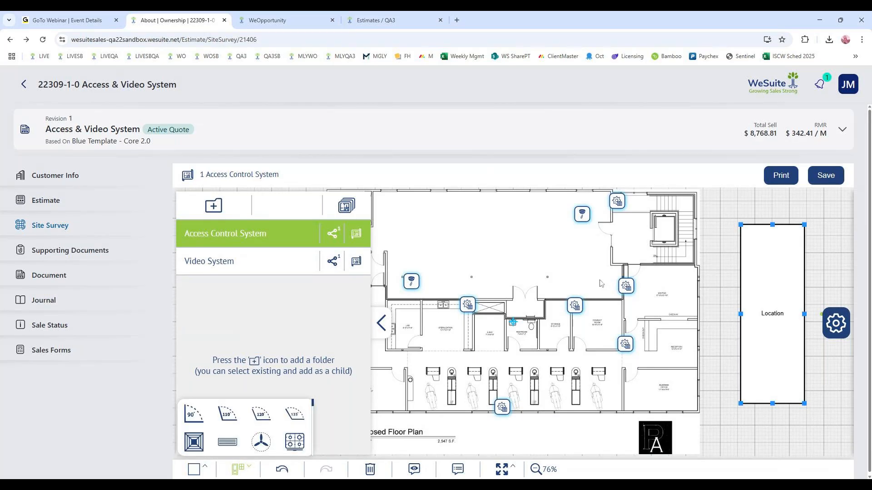
scroll(276, 424, down, 3)
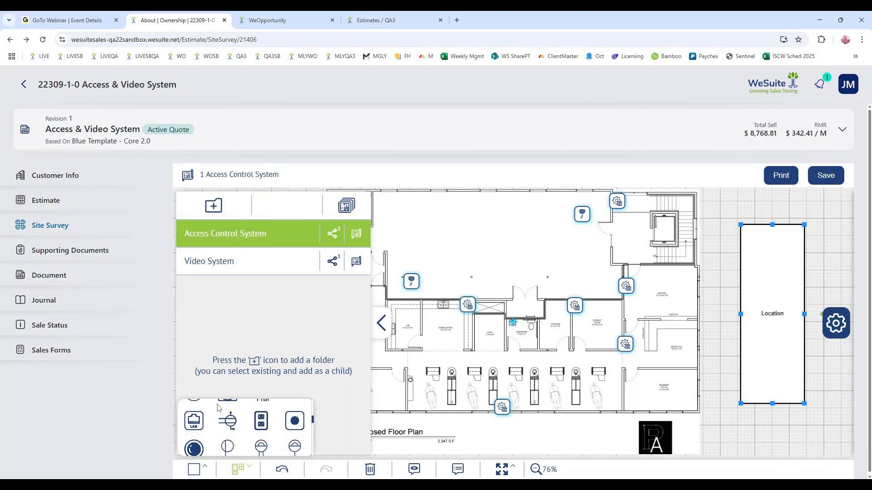
scroll(244, 415, down, 1)
scroll(244, 414, down, 1)
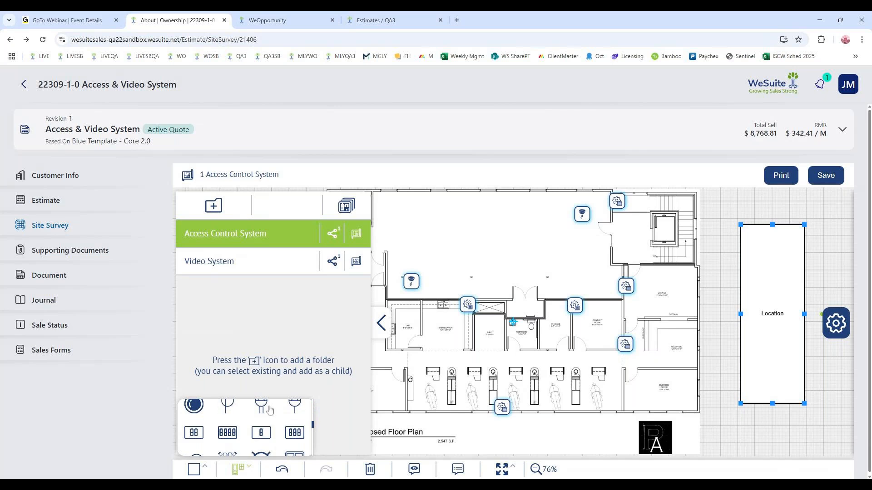
scroll(288, 430, down, 1)
scroll(287, 430, down, 5)
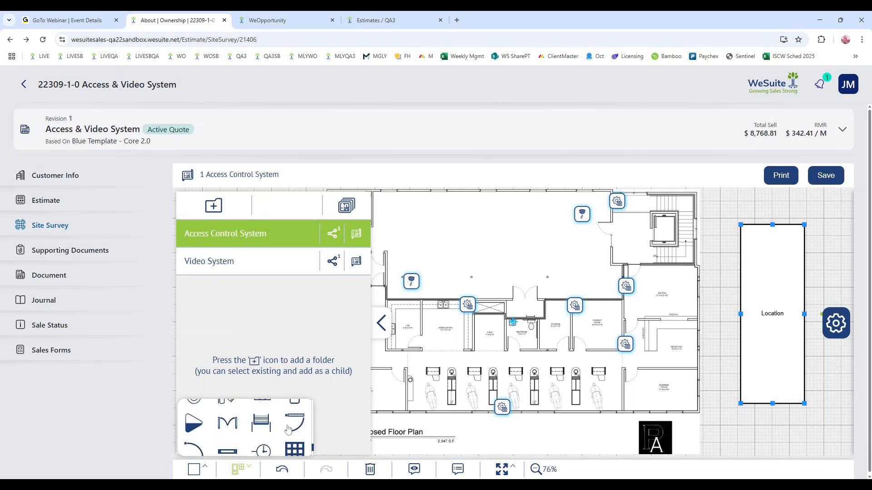
scroll(255, 431, up, 1)
scroll(289, 433, down, 1)
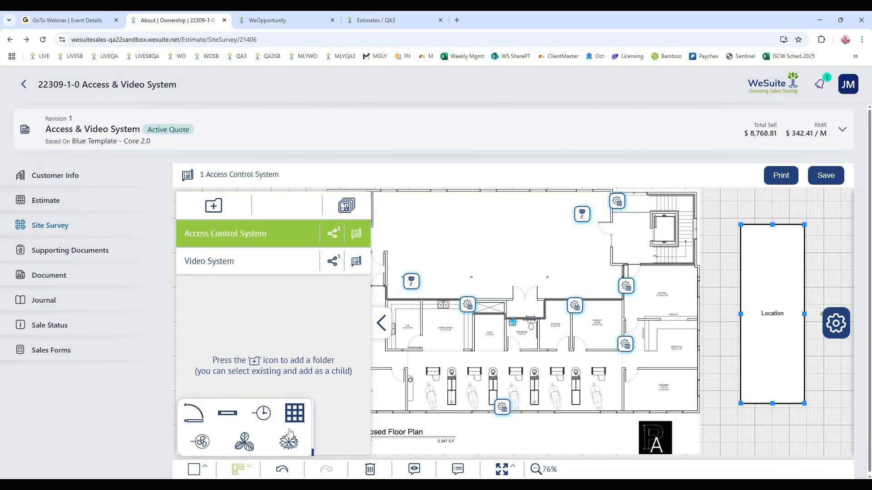
scroll(297, 422, up, 1)
drag(773, 266, 743, 229)
scroll(259, 416, down, 6)
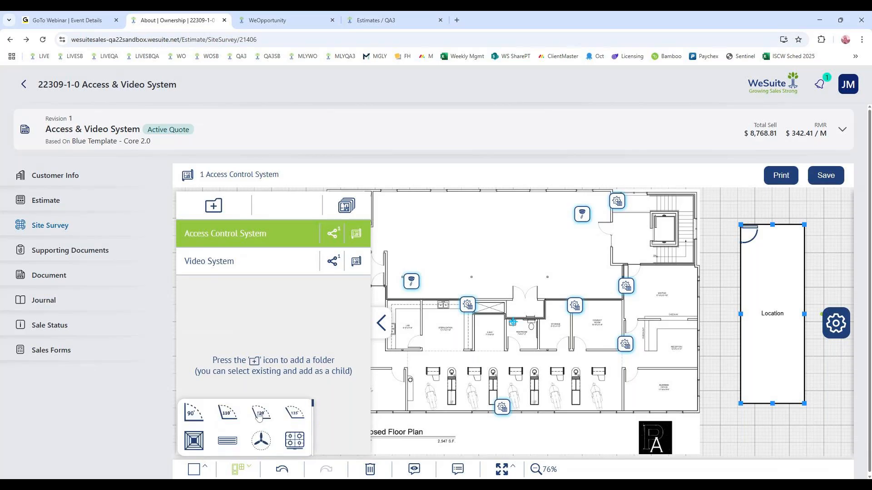
- Draw a freehand oval loop beneath the Location rectangle and save the site survey
click(200, 475)
click(291, 445)
mouse_move(768, 425)
mouse_down()
mouse_move(768, 446)
mouse_move(772, 420)
mouse_move(755, 436)
mouse_up()
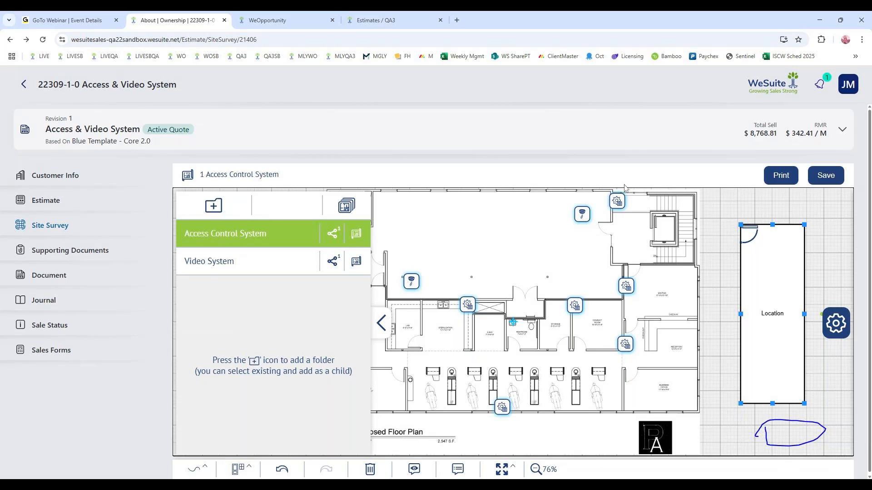
click(827, 178)
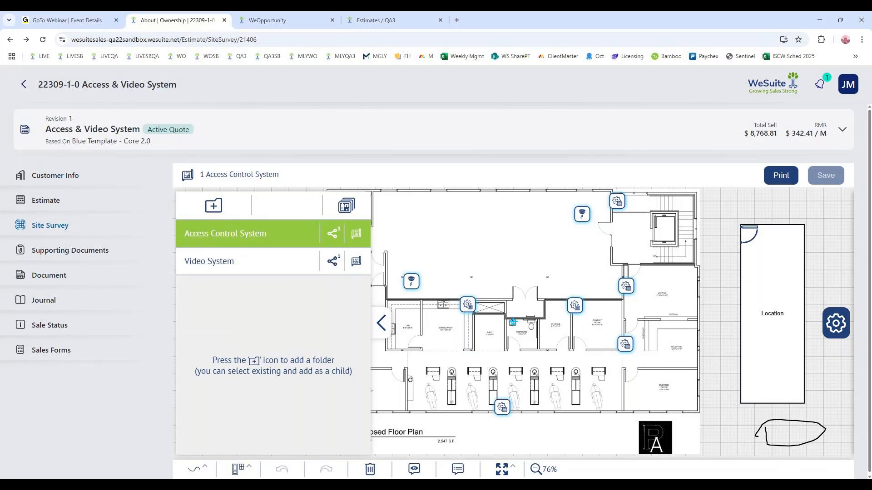
- Hide the folder list and add a note reading "notes" to the VQ-7100FT detector in the large room
click(379, 324)
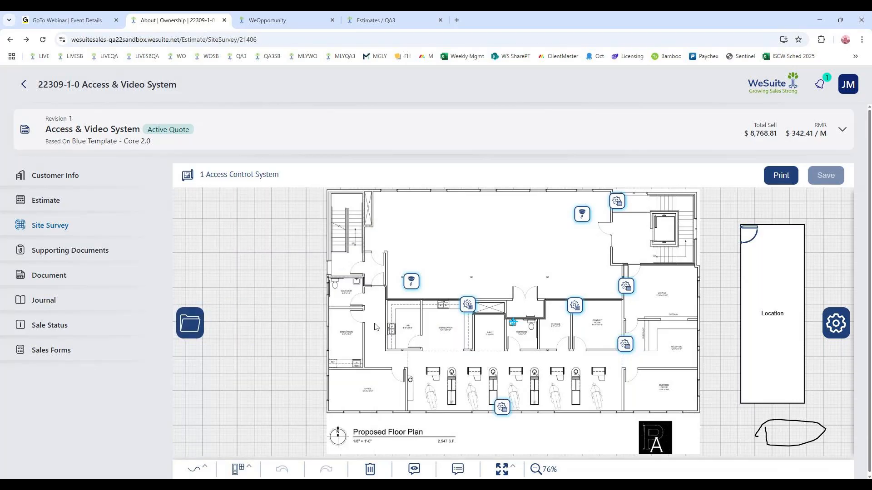
click(582, 216)
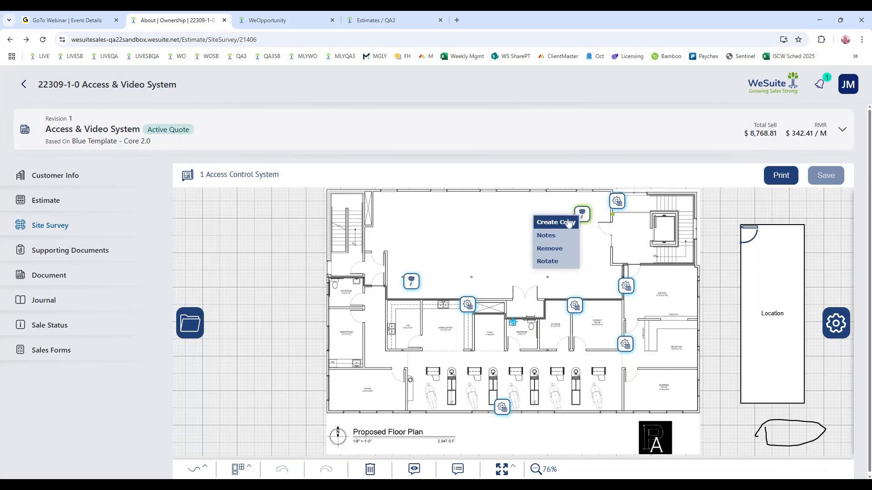
click(547, 236)
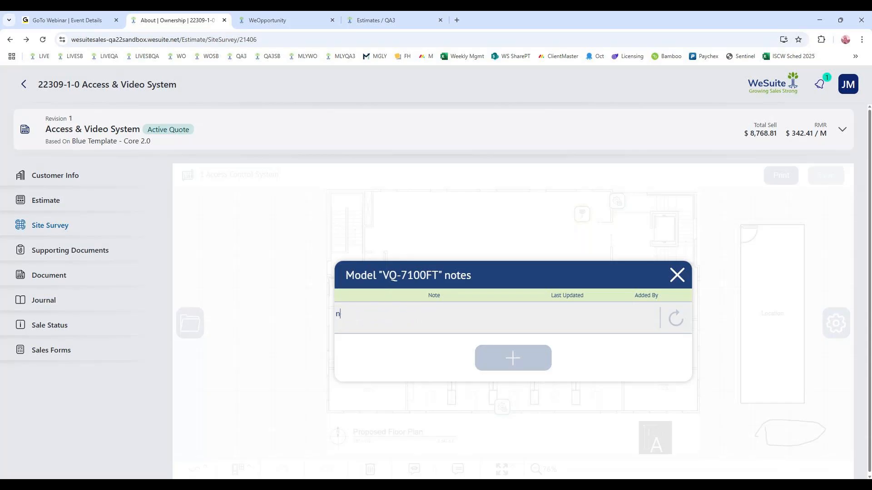
text(notes)
click(533, 361)
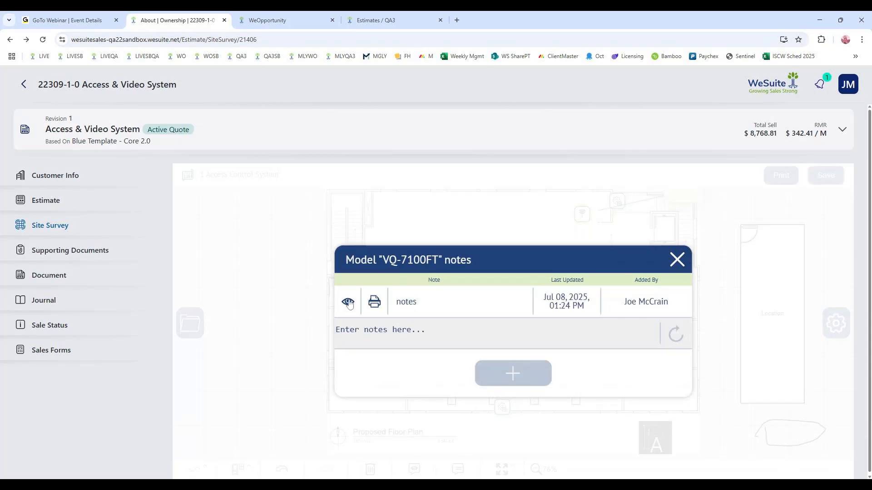
click(677, 260)
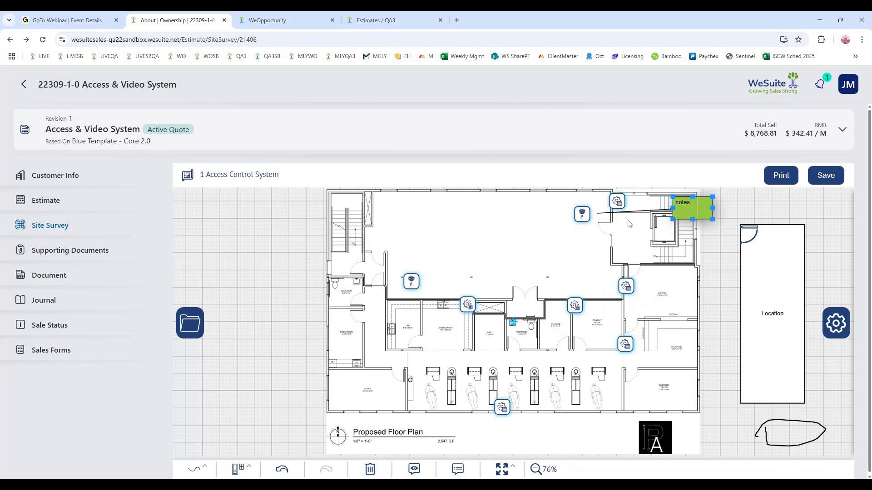
- Hide the VQ-7100FT detector's note on the plan, show it again, and save the site survey
right_click(582, 214)
click(549, 237)
click(348, 302)
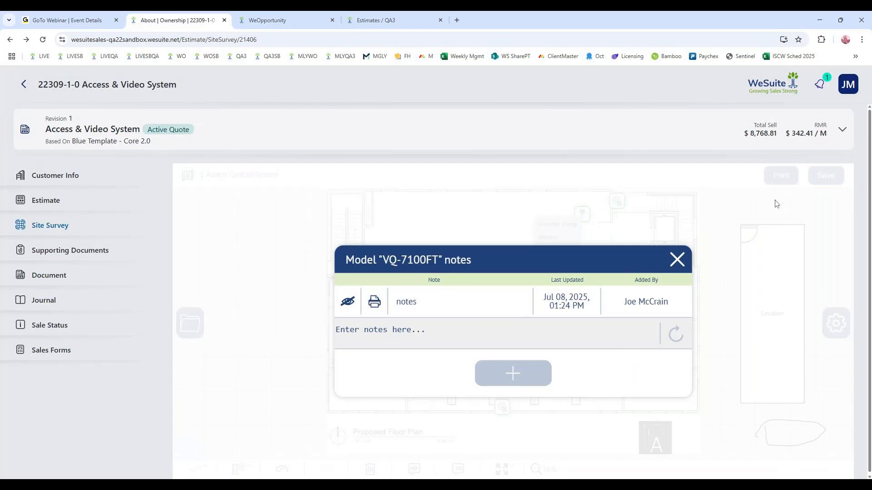
click(348, 302)
click(676, 259)
click(839, 173)
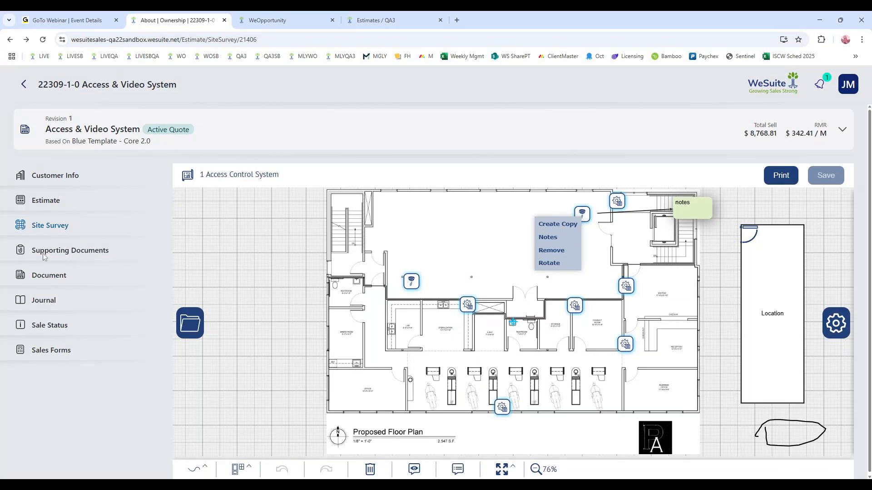
- Look into the supporting documents, preview the Access & Video System proposal as a PDF, and return to the estimate's Document page
click(93, 254)
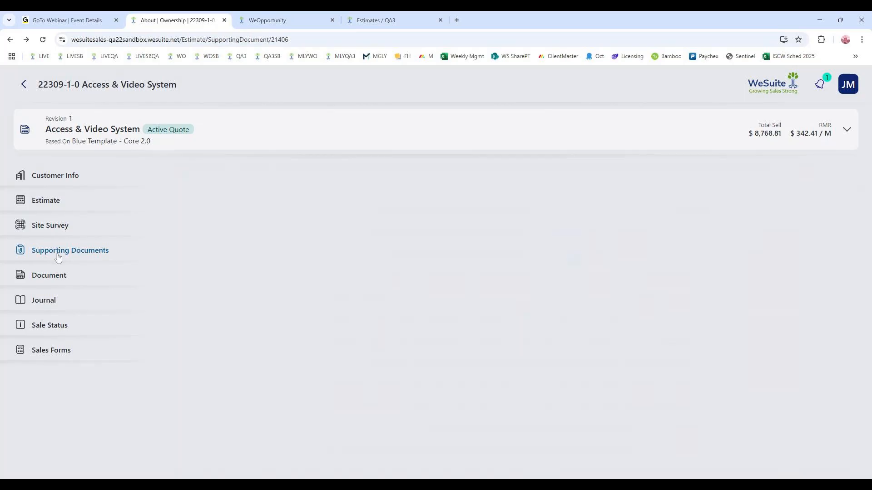
click(43, 282)
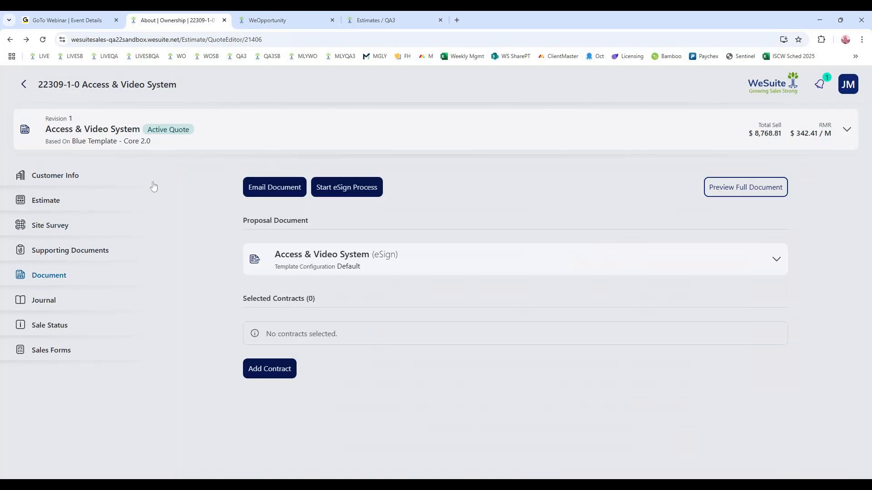
click(342, 257)
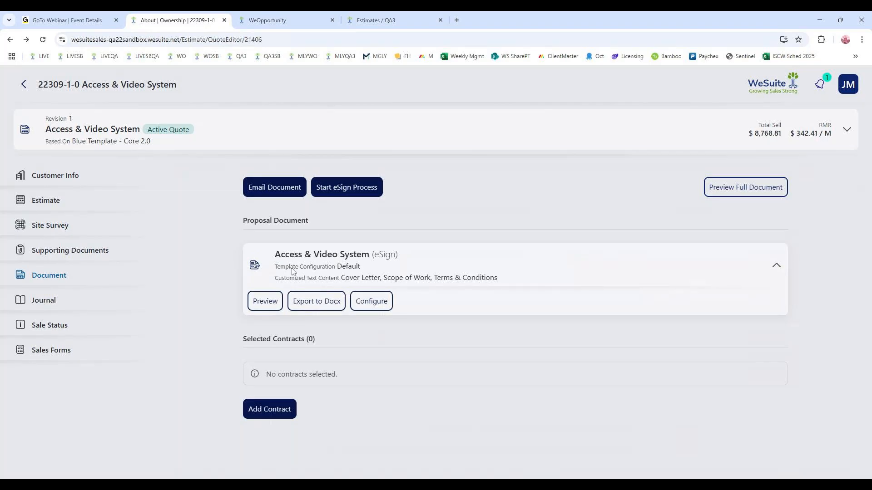
click(263, 301)
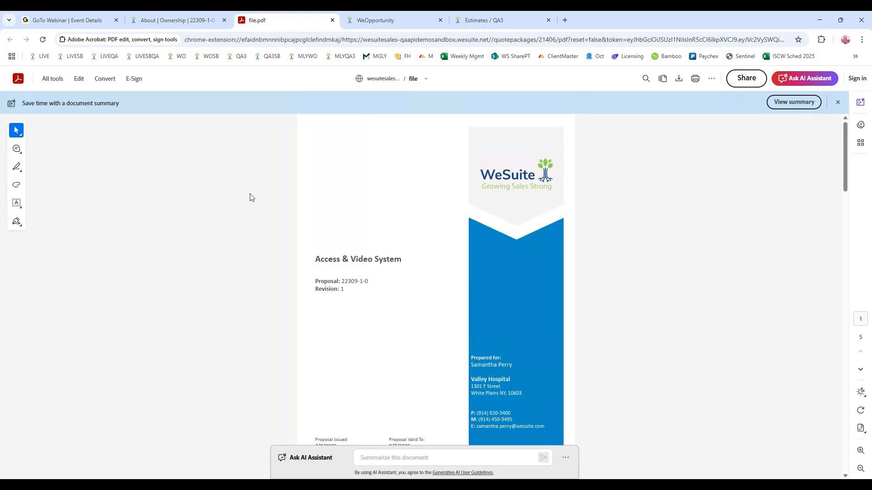
scroll(263, 194, down, 10)
scroll(262, 194, up, 10)
click(177, 20)
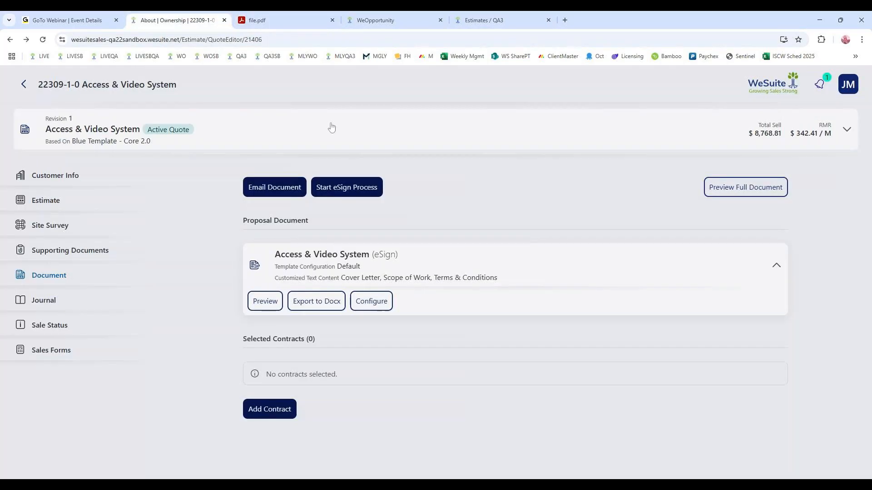
- Open the proposal's Default template configuration and examine the display options for the Equipment category
click(378, 302)
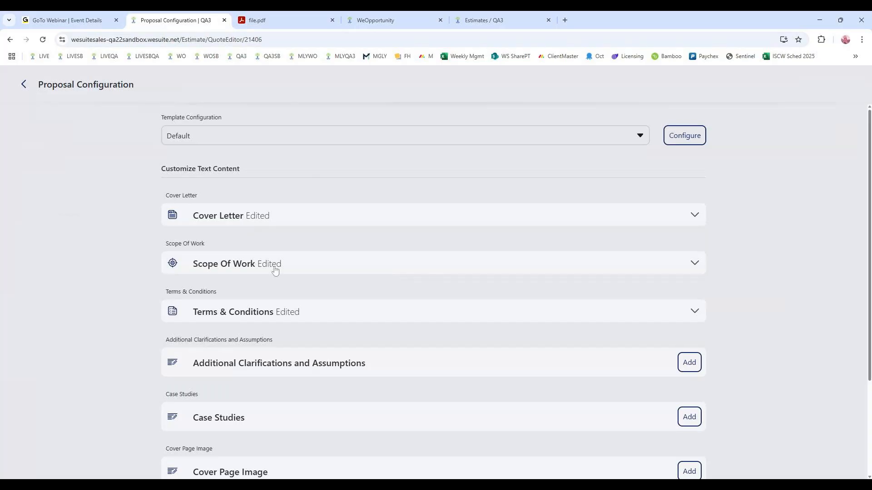
click(685, 137)
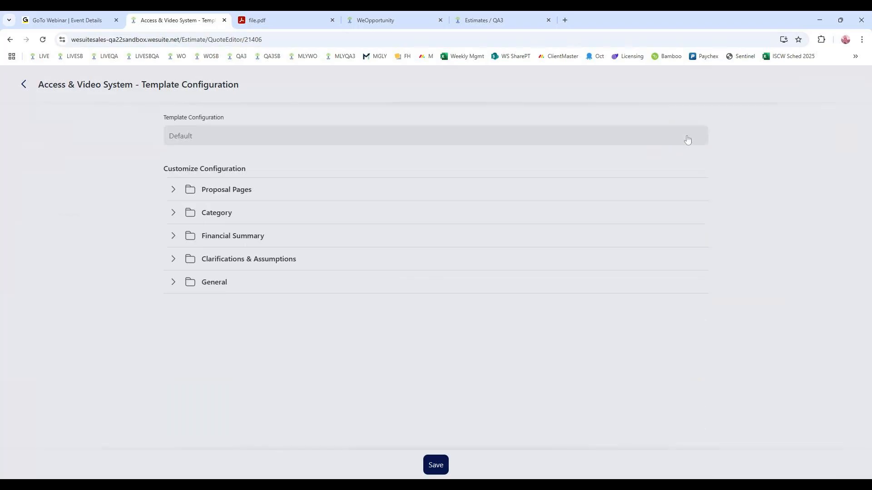
click(175, 188)
click(173, 190)
click(173, 190)
scroll(191, 291, down, 5)
click(175, 372)
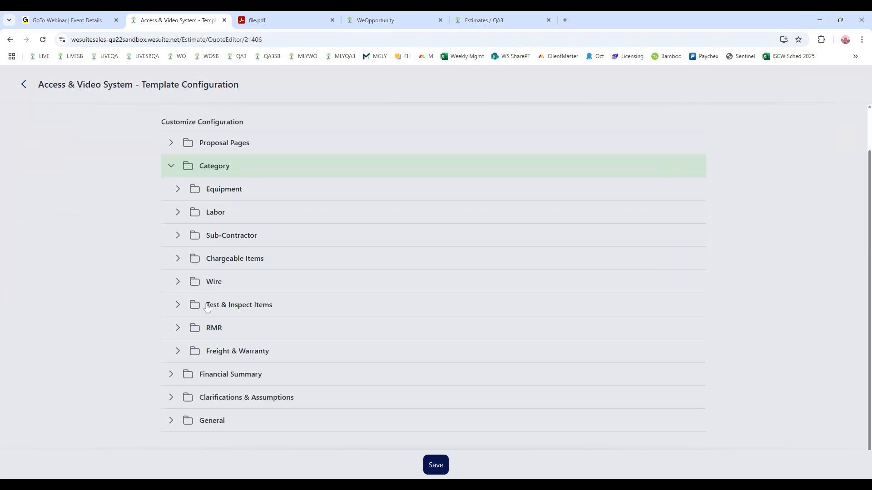
click(178, 195)
click(184, 217)
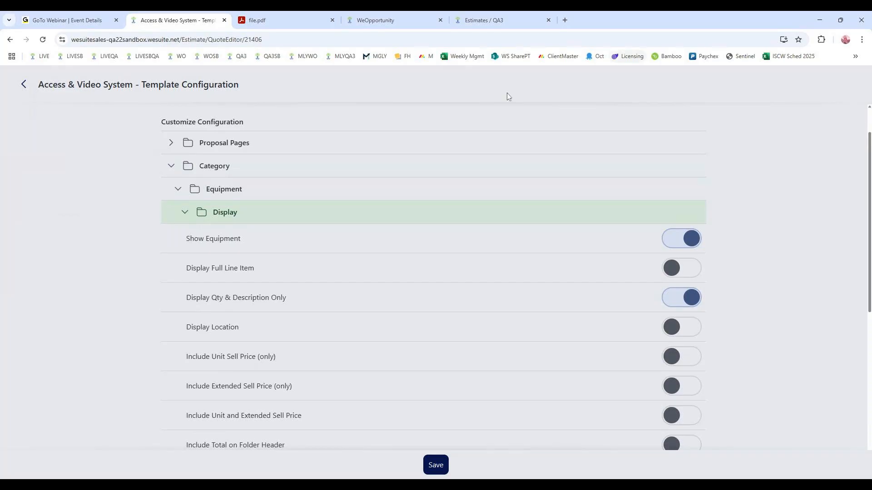
- Return to the proposal configuration and set its template configuration to Default Display New Customer
click(27, 85)
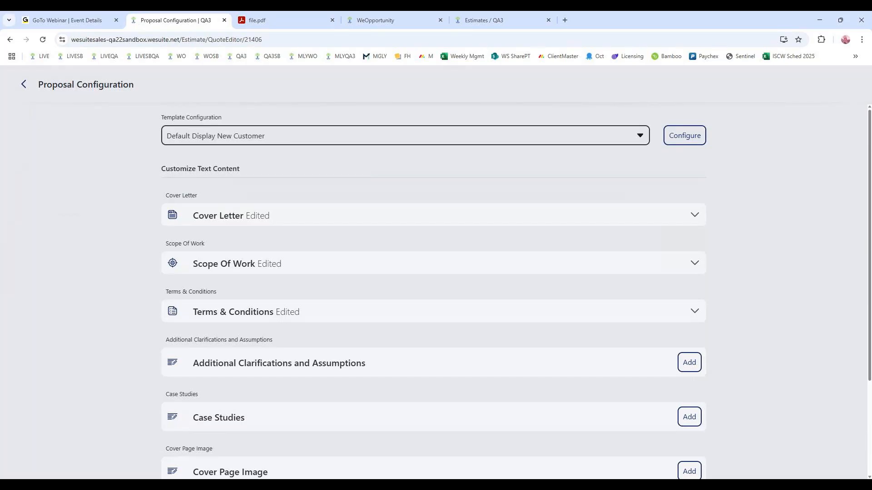
click(260, 90)
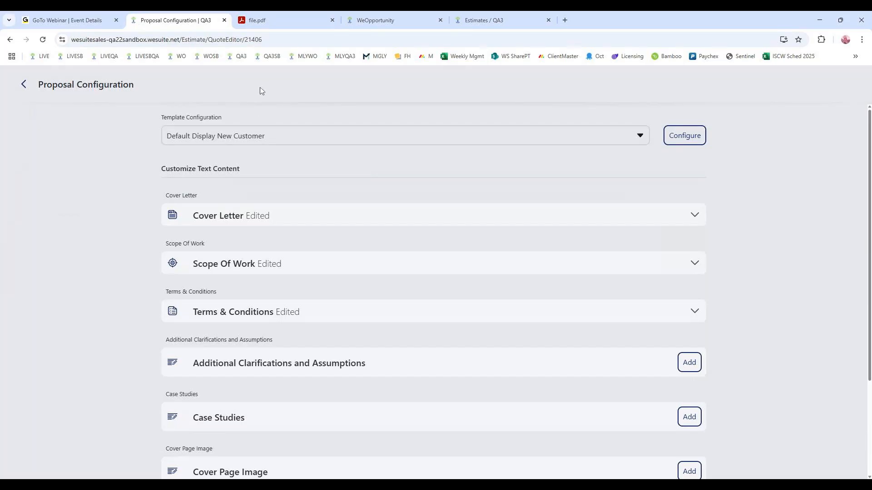
- Open the proposal's Scope Of Work text for editing and read through its building, access control and floor plan sections
click(388, 272)
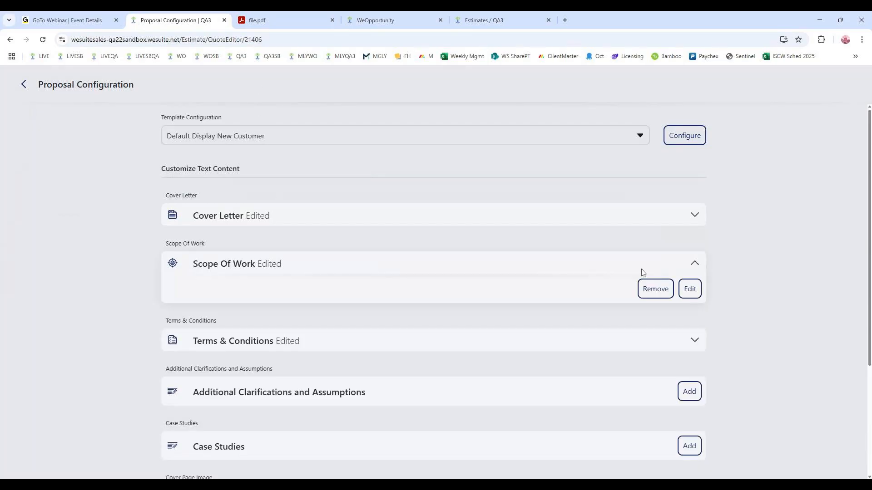
click(691, 289)
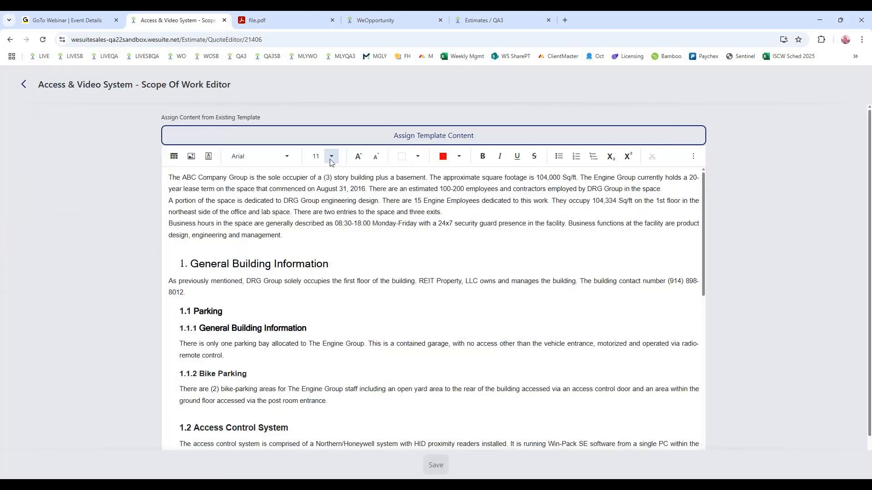
scroll(512, 234, down, 11)
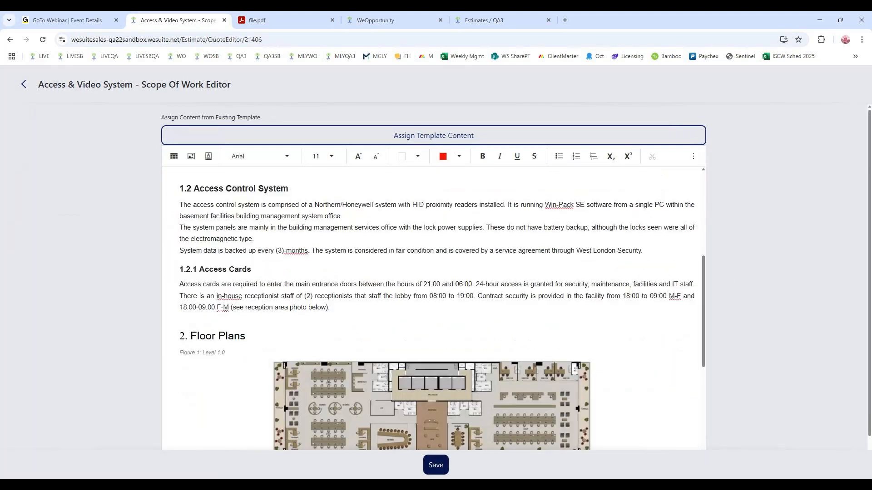
scroll(512, 235, up, 3)
scroll(512, 235, up, 10)
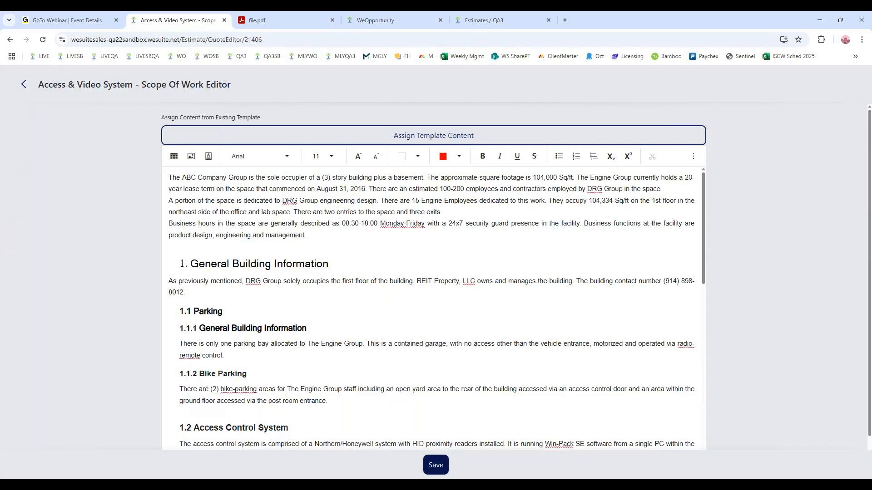
- Browse the Scope Of Work templates available for the proposal, and return to the estimate's Document page without assigning one
click(500, 135)
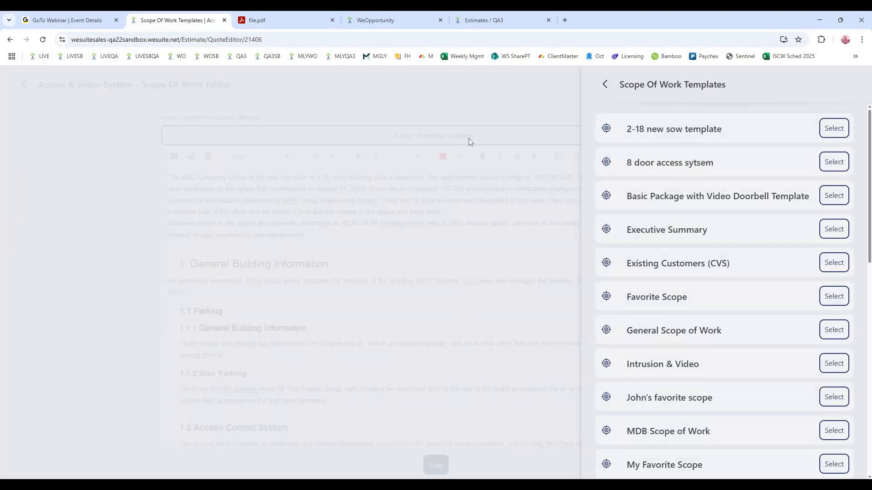
scroll(767, 162, down, 7)
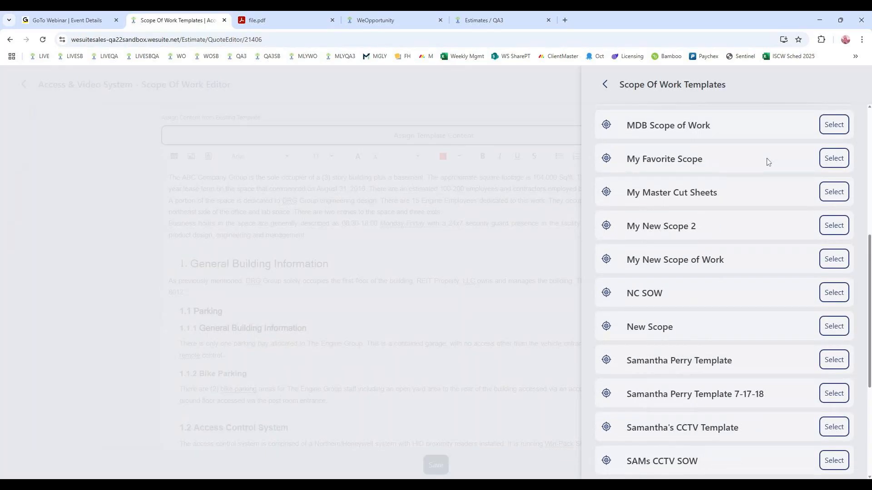
scroll(767, 162, down, 2)
scroll(765, 162, up, 8)
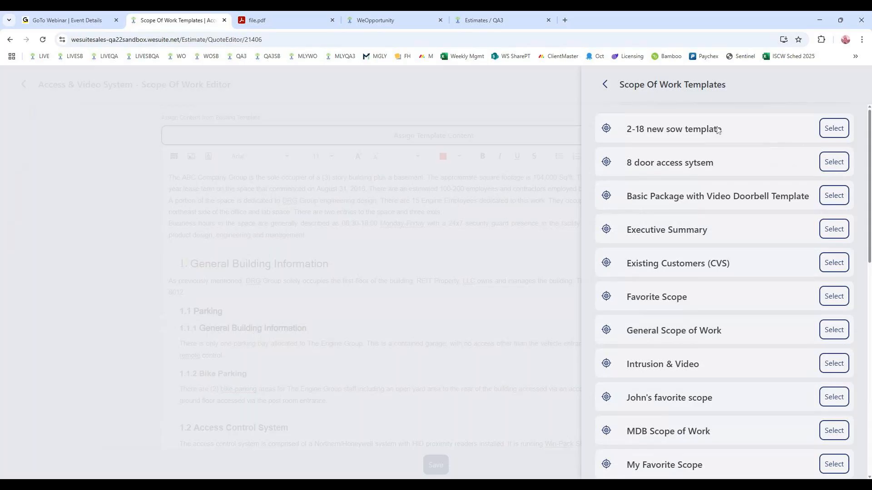
click(608, 86)
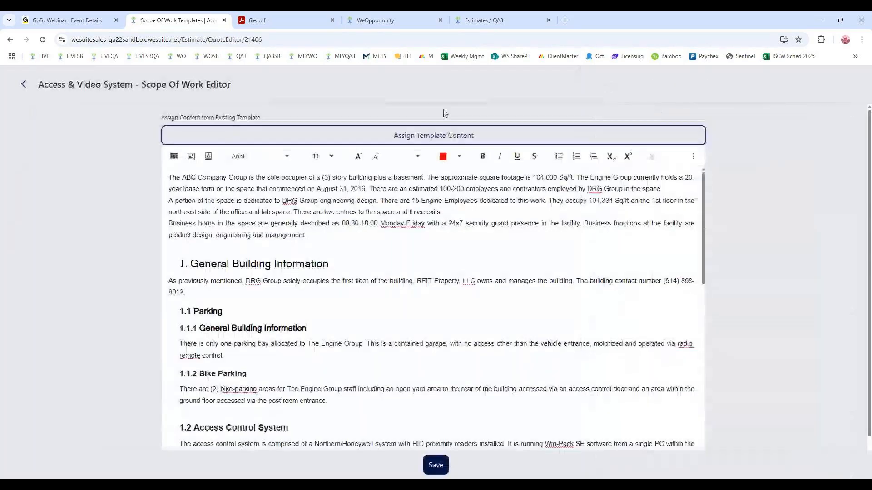
click(24, 89)
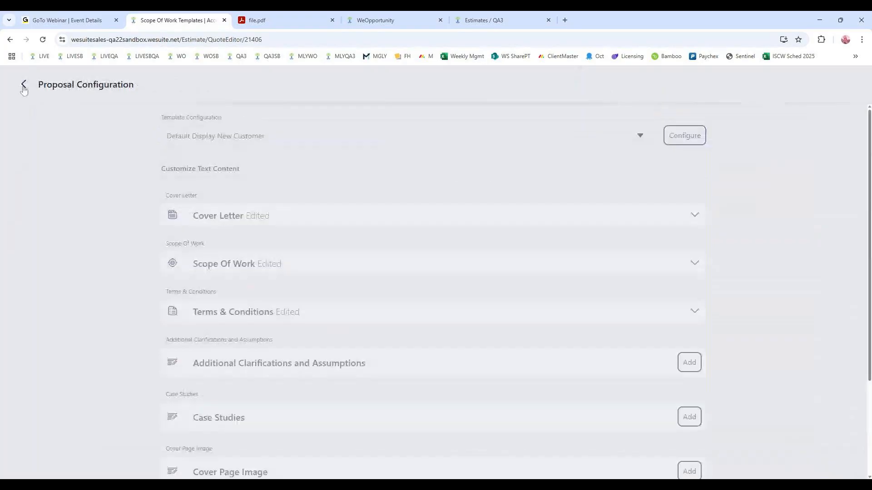
click(24, 85)
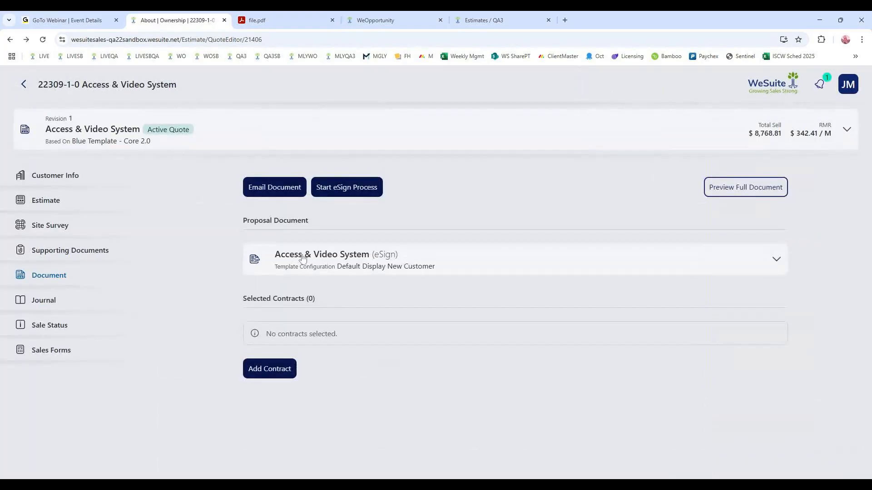
- Preview the reconfigured Access & Video System proposal as a PDF, look over its cover page and welcome letter, and return to the estimate
click(330, 259)
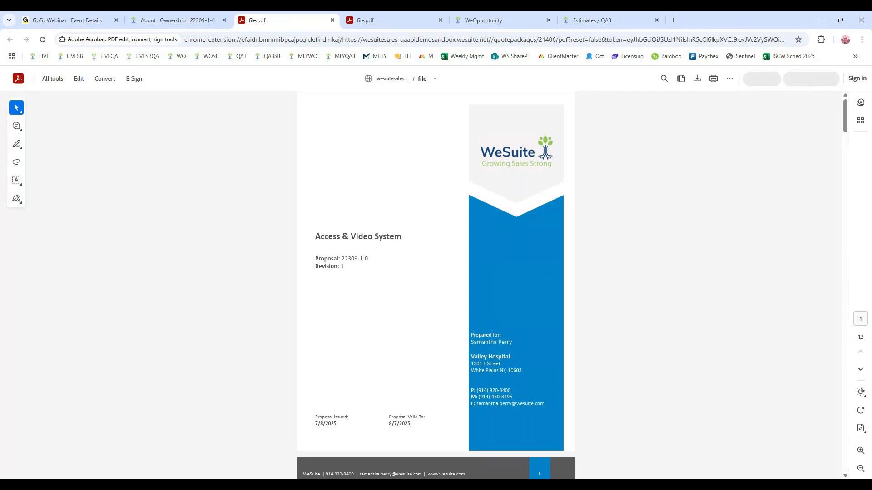
scroll(392, 143, down, 7)
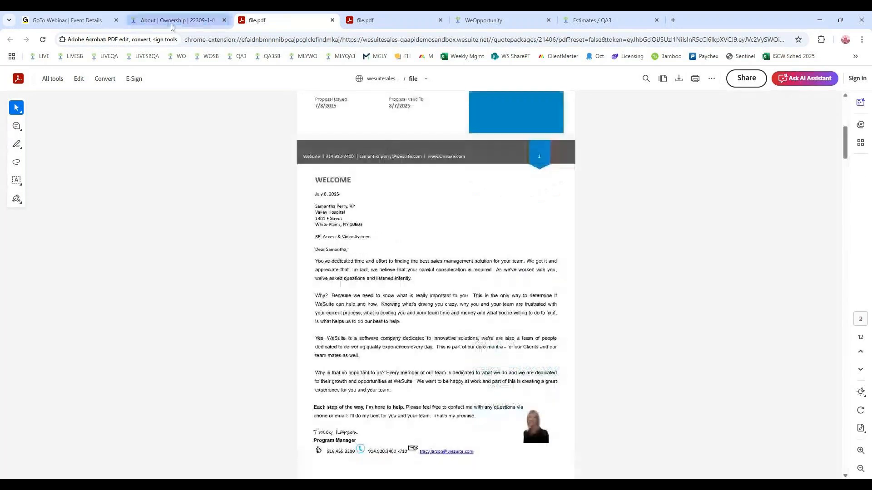
click(176, 21)
- Add the Monitoring Services Agreement - eS and Services Contract - eS contracts to the quote package
click(273, 410)
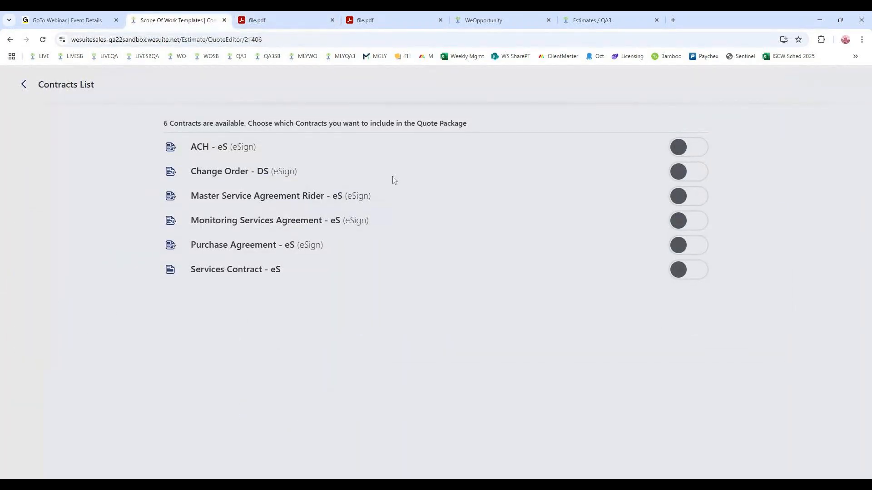
click(686, 221)
click(695, 286)
click(433, 464)
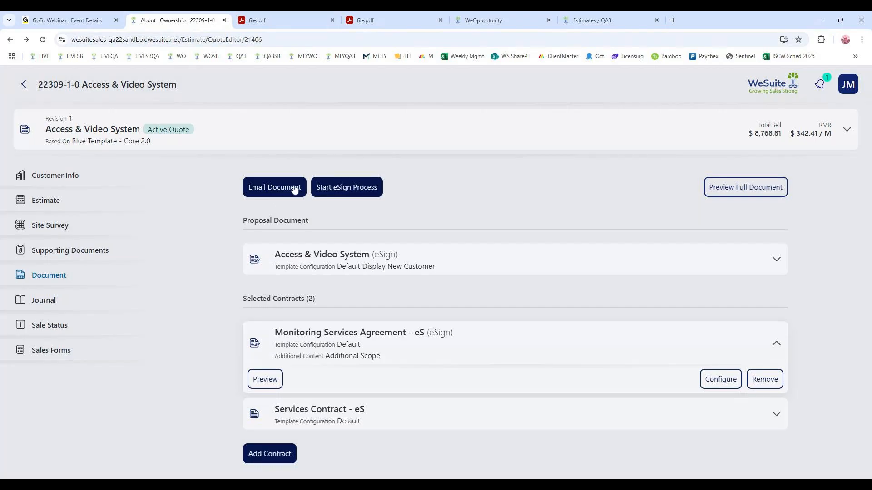
- Start the eSign process with the main point of contact signing first, and send the proposal and Monitoring Services Agreement to both signers
click(360, 196)
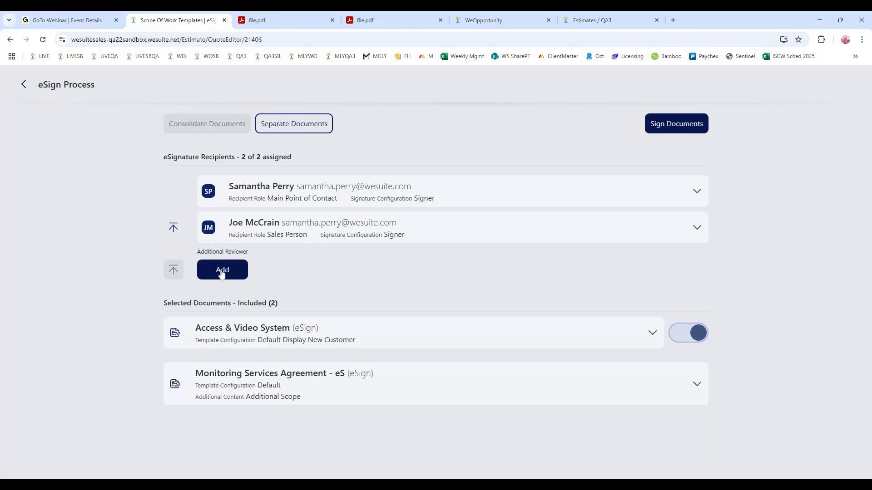
click(173, 228)
click(173, 227)
click(686, 131)
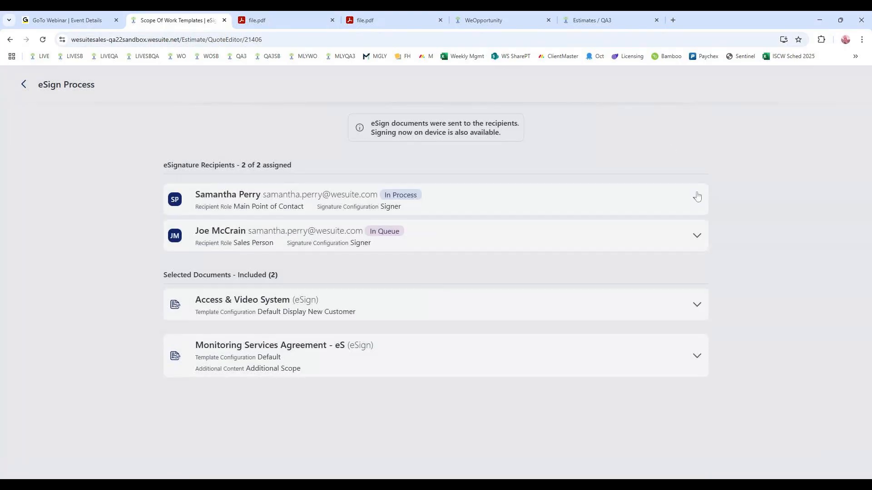
- Open on-device signing for the main point of contact and accept the use of electronic records and signatures in Docusign
click(697, 198)
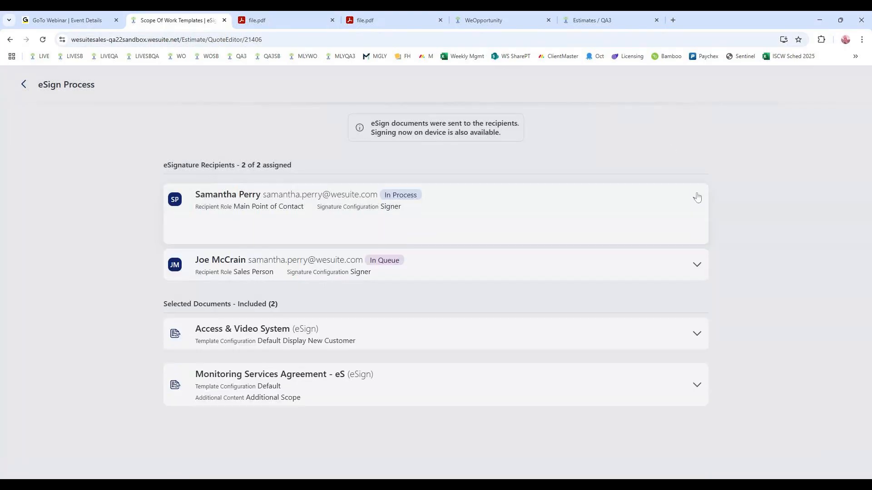
click(673, 231)
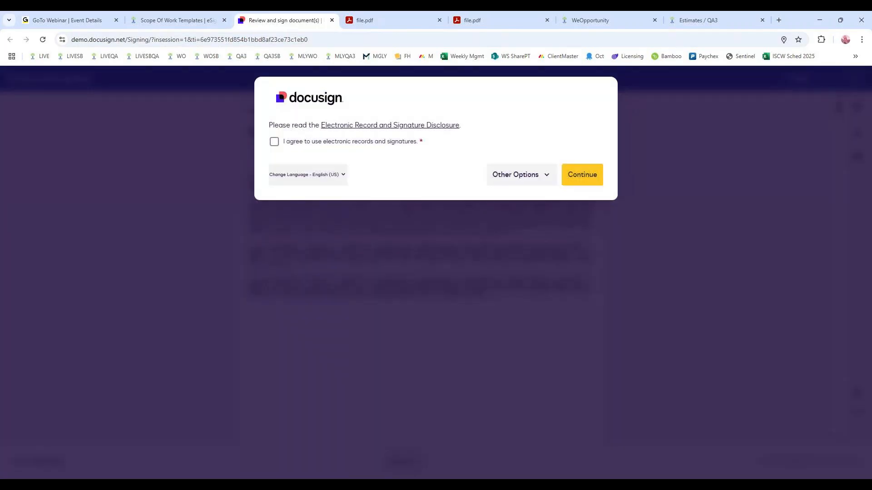
click(274, 141)
click(578, 181)
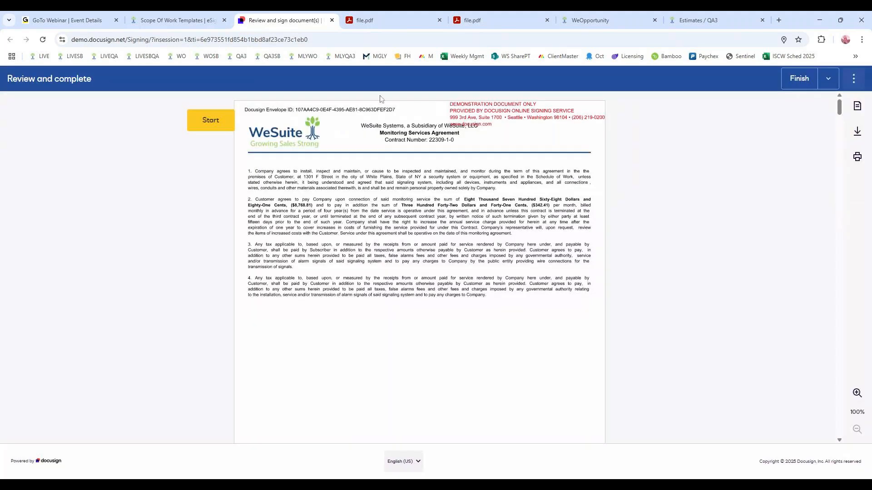
- Adopt the main contact's signature, complete the required signature and initial fields, finish signing, and close the thank-you page
scroll(349, 167, down, 5)
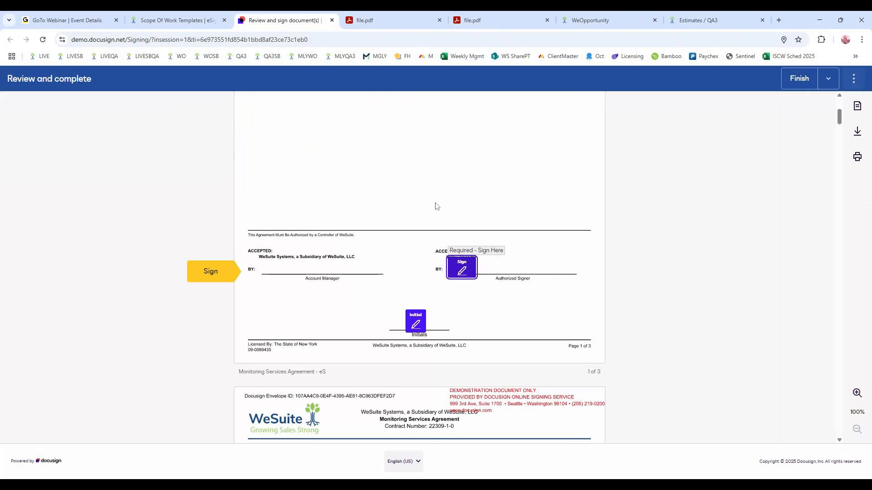
click(414, 328)
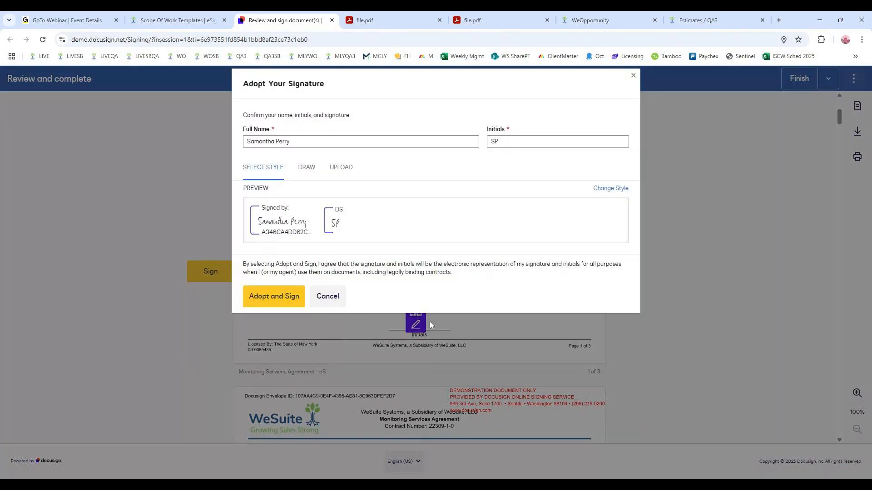
click(291, 301)
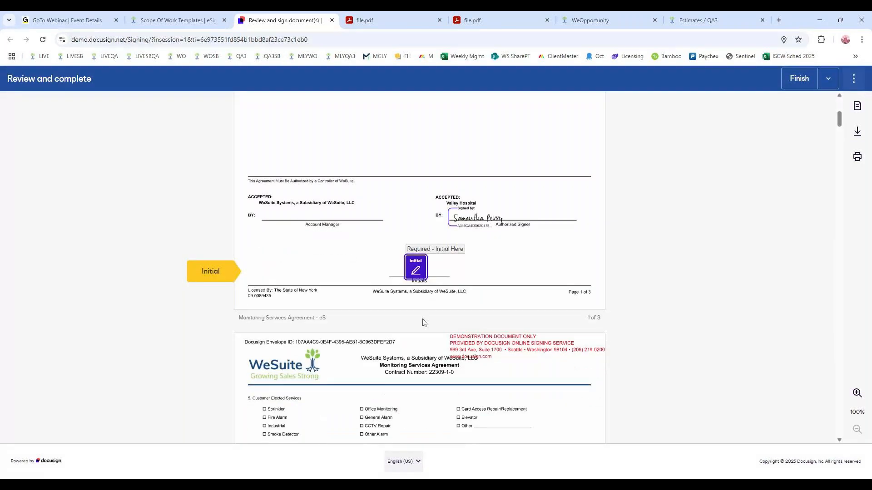
click(416, 269)
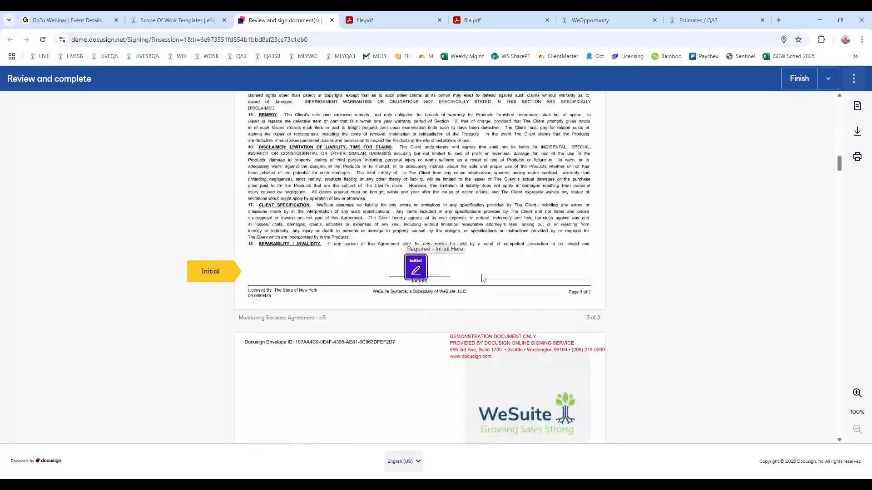
click(416, 269)
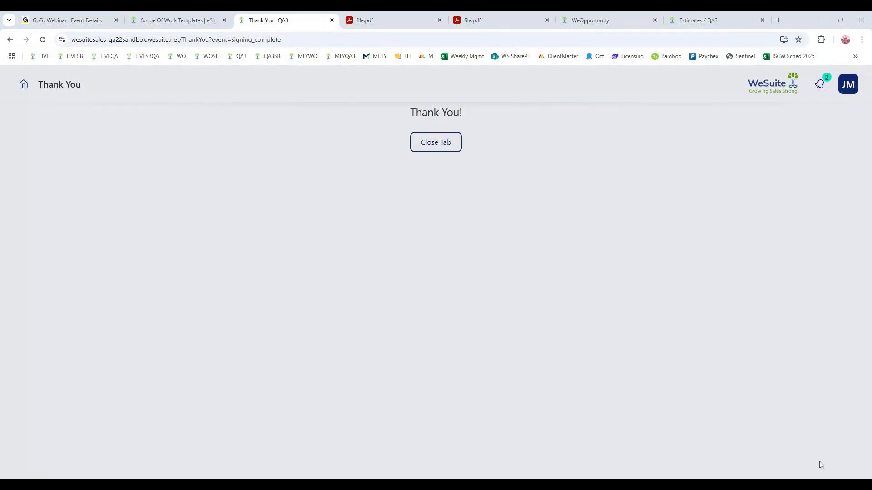
click(455, 142)
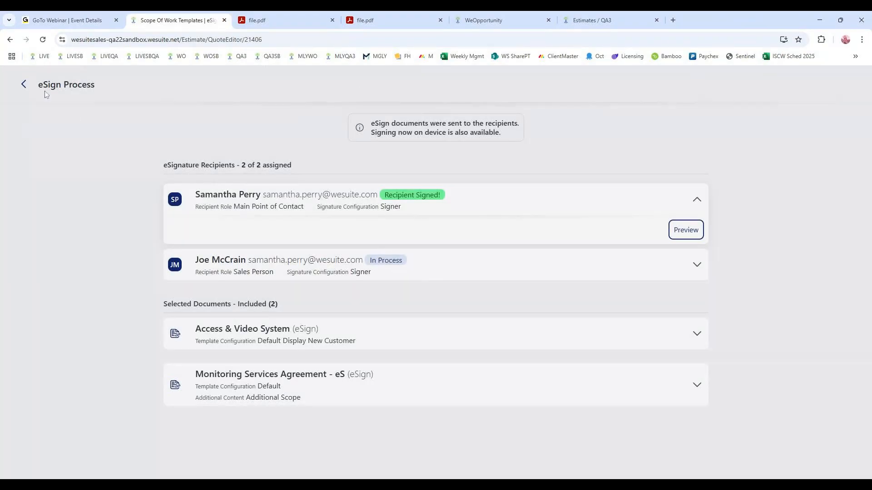
- Reopen the Valley Hospital estimate from the project's estimates list and inspect the Access Control System folder's details in the sent quote
click(23, 85)
click(23, 86)
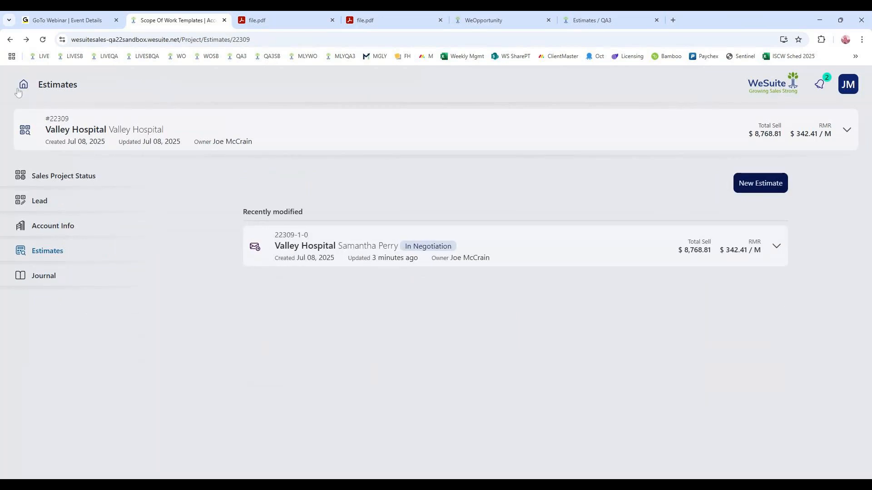
click(333, 262)
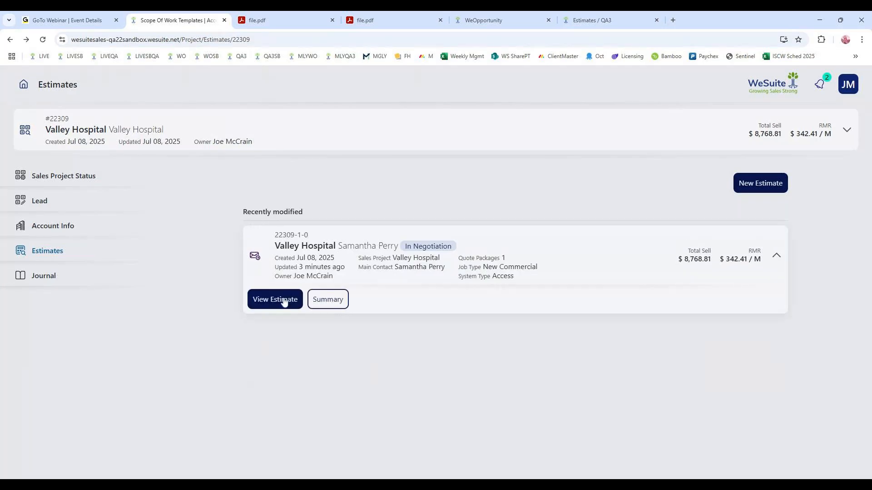
click(296, 299)
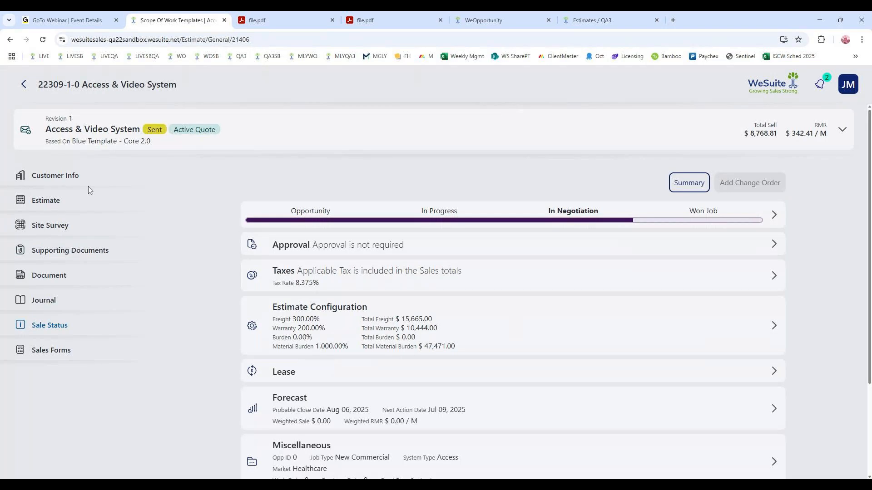
click(61, 202)
click(307, 231)
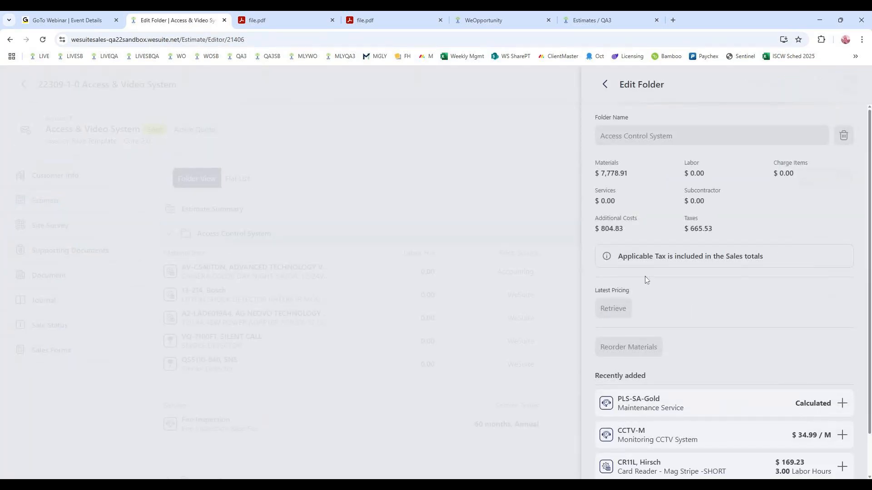
click(605, 84)
- Copy the sent Access & Video System quote package within the Valley Hospital project, including its documents, and open the copy's Document page
click(54, 276)
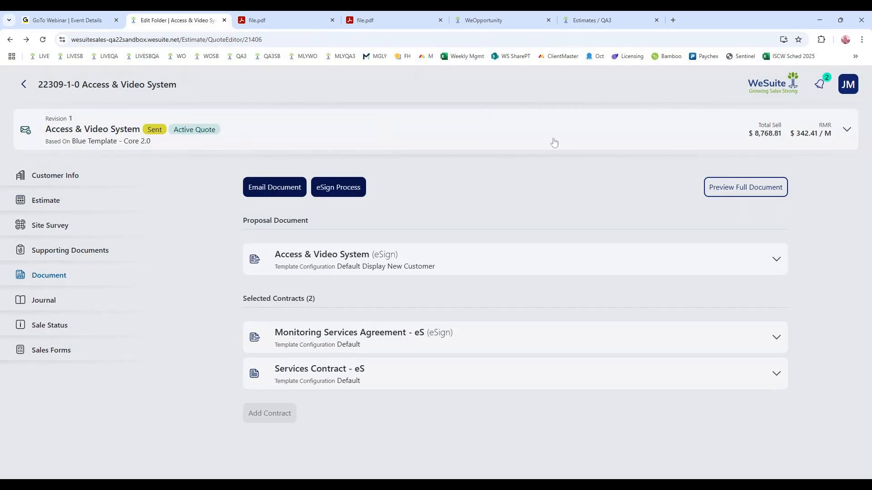
click(846, 132)
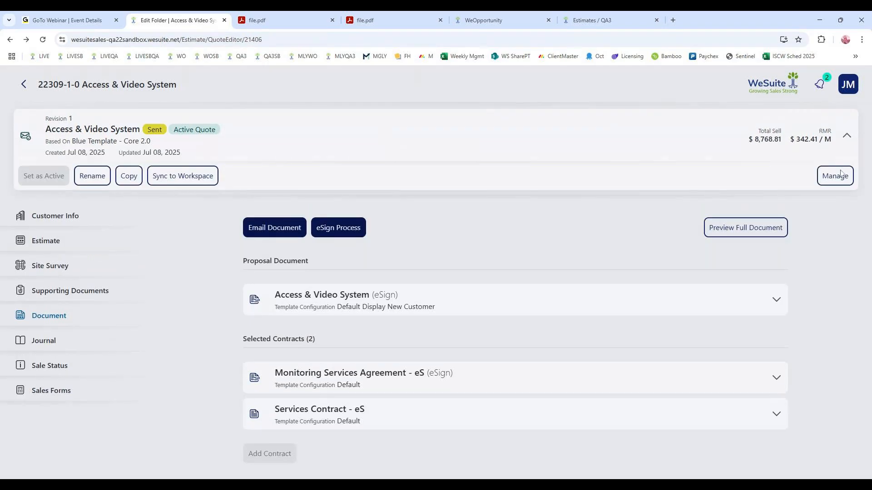
click(836, 176)
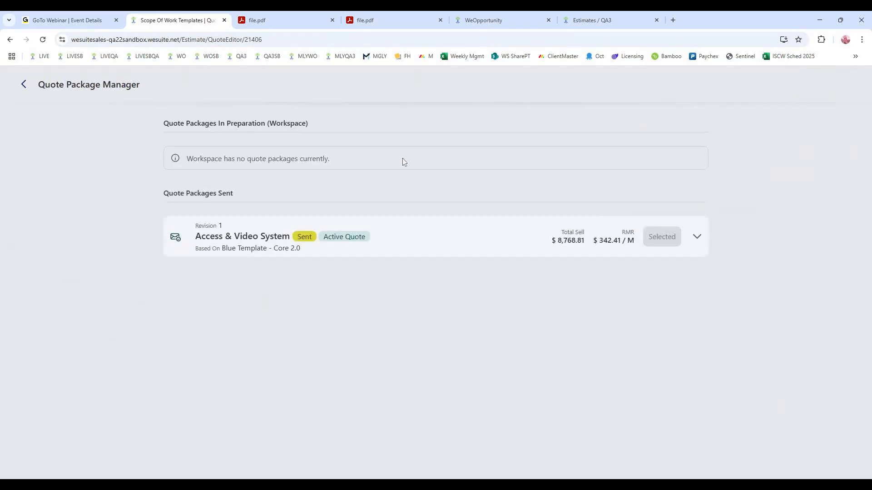
click(395, 242)
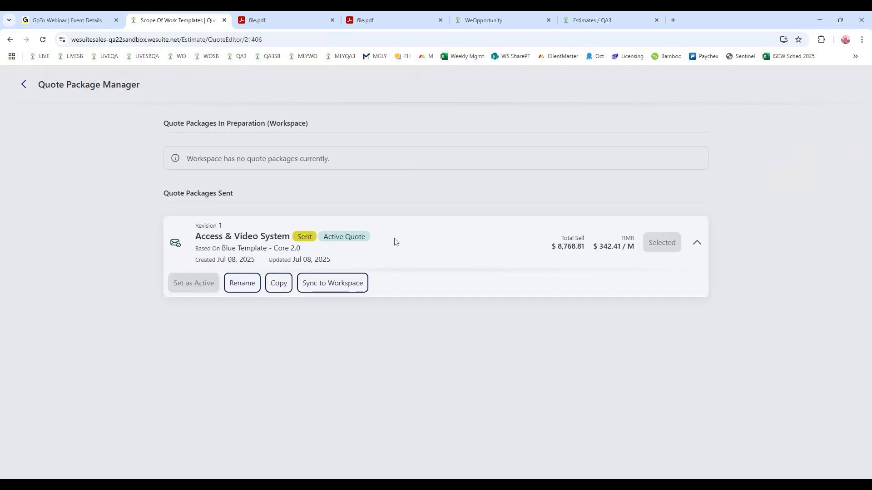
click(279, 284)
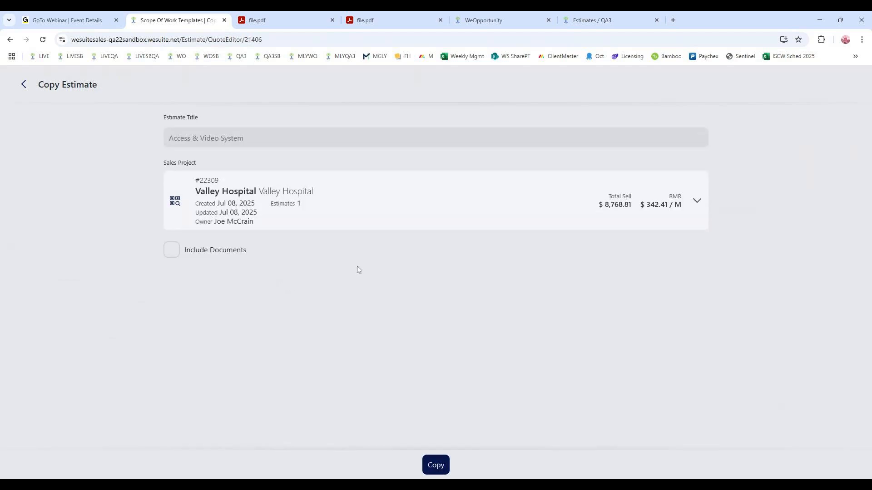
click(306, 203)
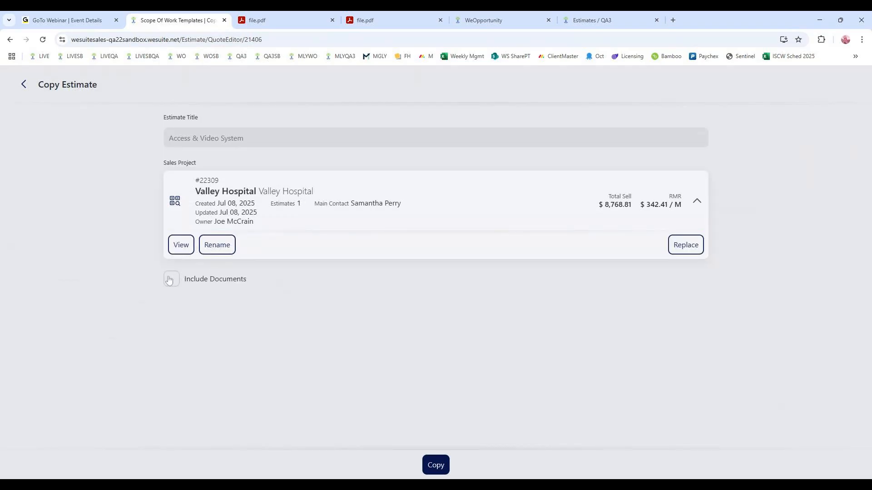
click(208, 286)
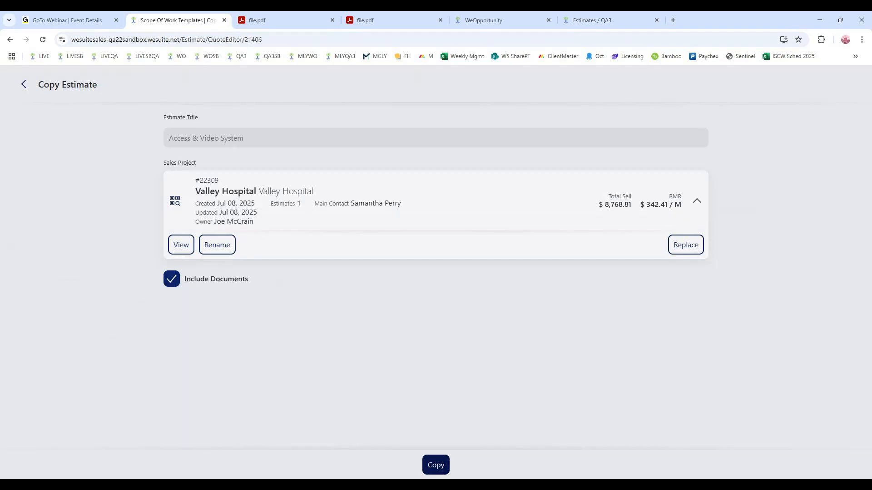
click(443, 466)
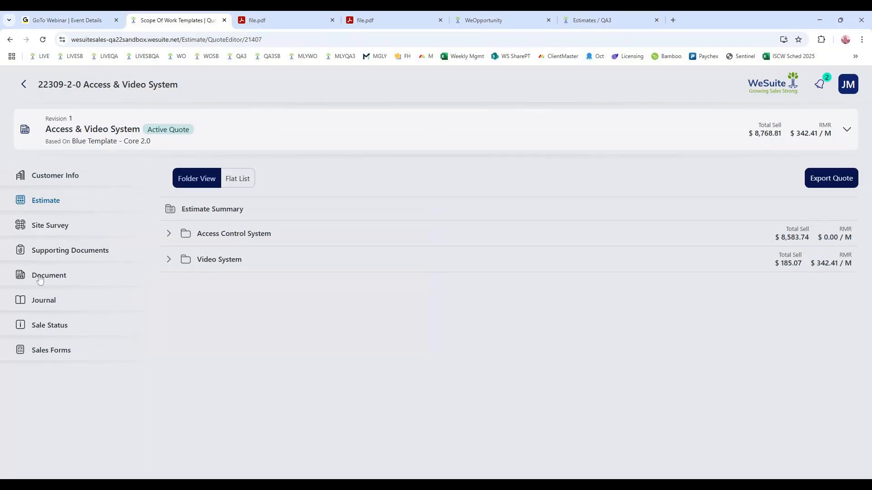
click(59, 279)
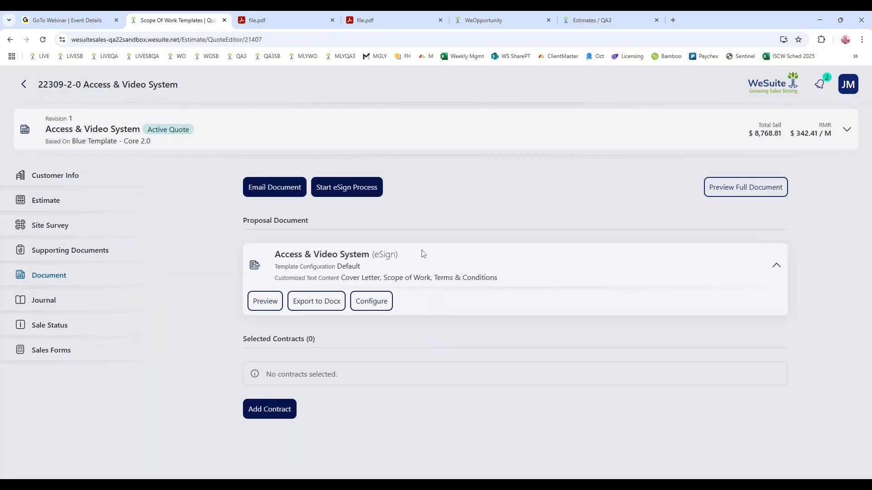
- Review the Financial Summary and Clarifications & Assumptions options in the proposal's Default template configuration, then return to the quote's Document page
click(387, 307)
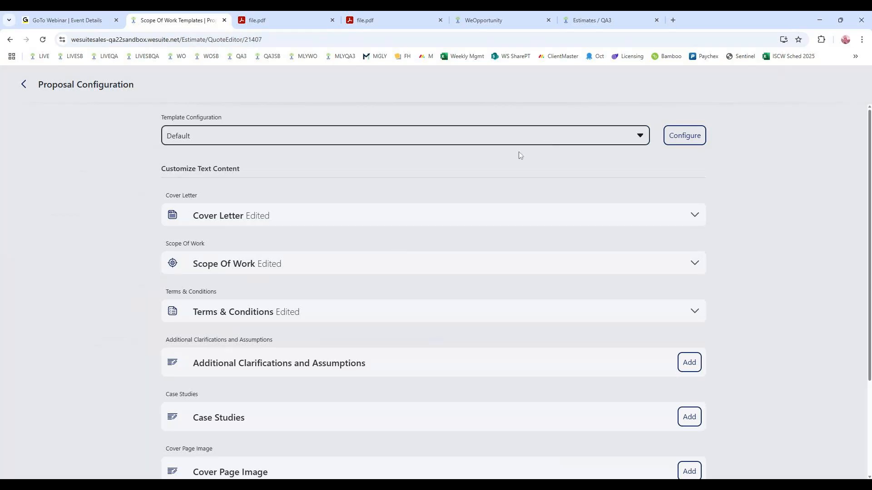
click(695, 132)
click(174, 236)
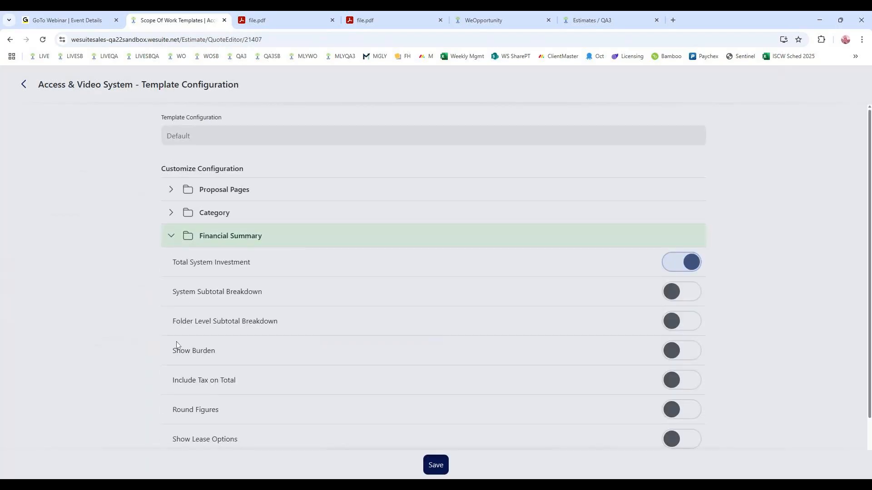
scroll(280, 335, down, 1)
scroll(279, 335, down, 1)
click(159, 393)
scroll(222, 319, down, 3)
scroll(223, 321, up, 5)
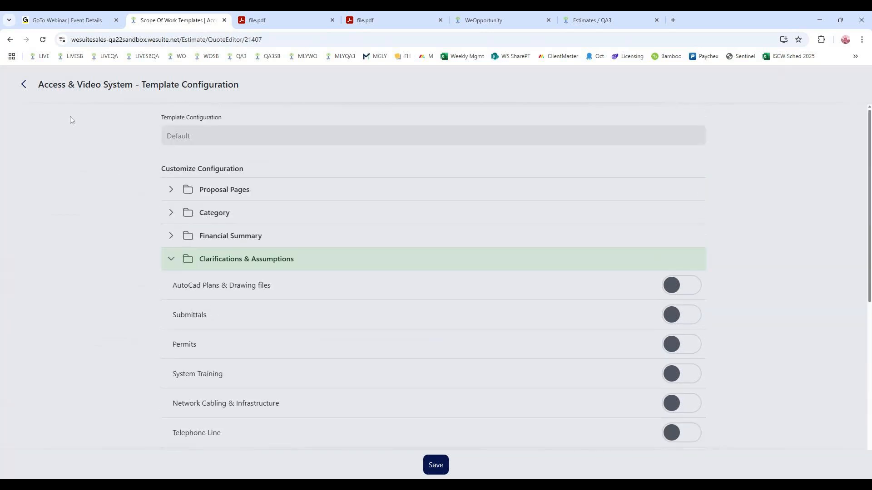
click(25, 84)
click(25, 85)
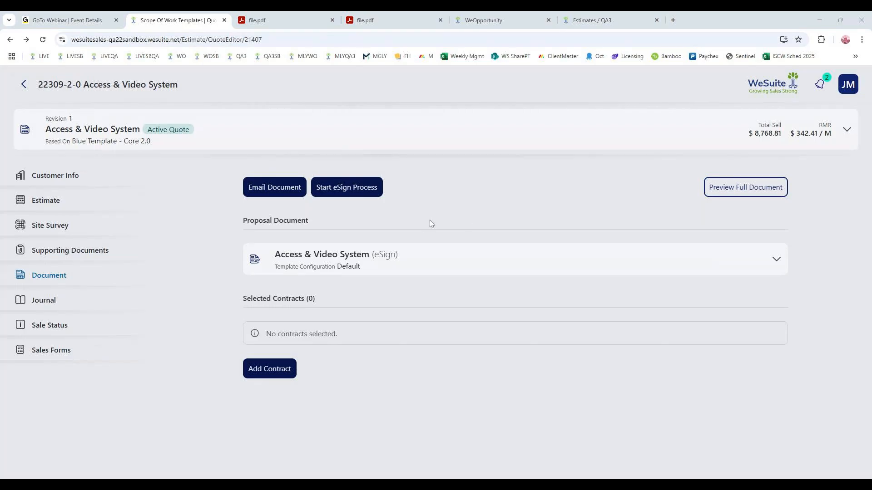
- Leave the copied quote for the main estimates list and open the user list in the Admin area's System Configuration
click(27, 93)
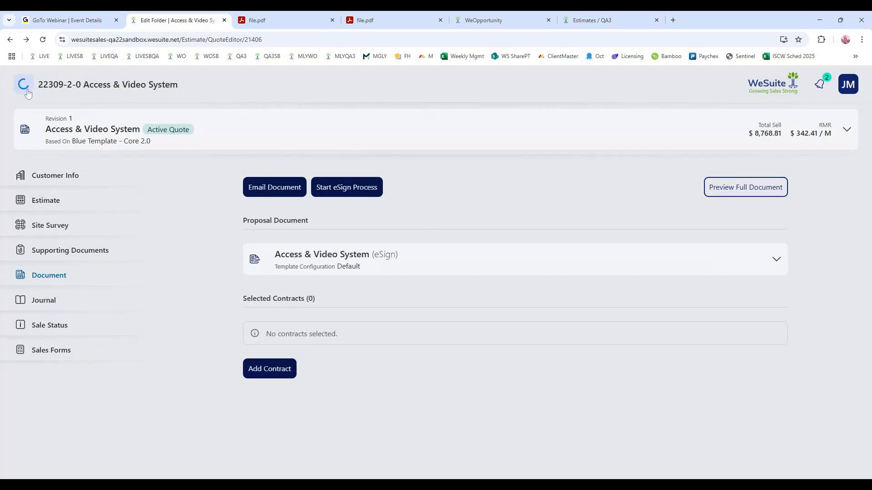
click(25, 89)
click(24, 89)
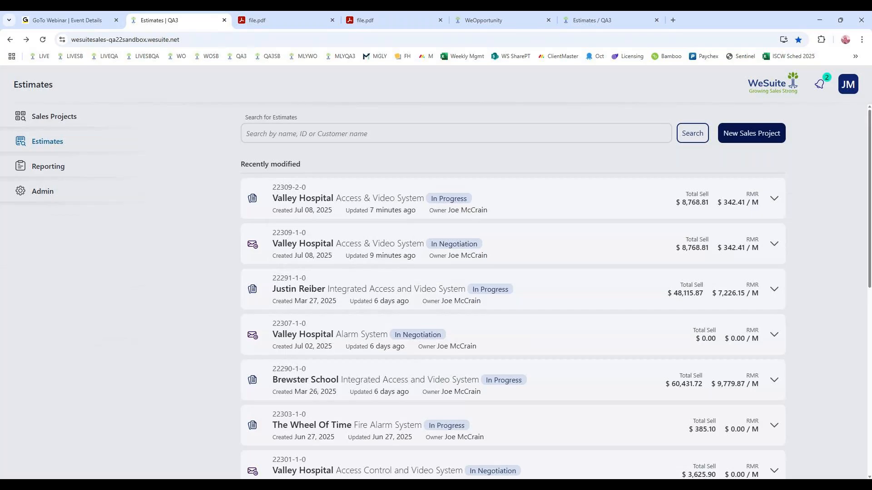
click(54, 196)
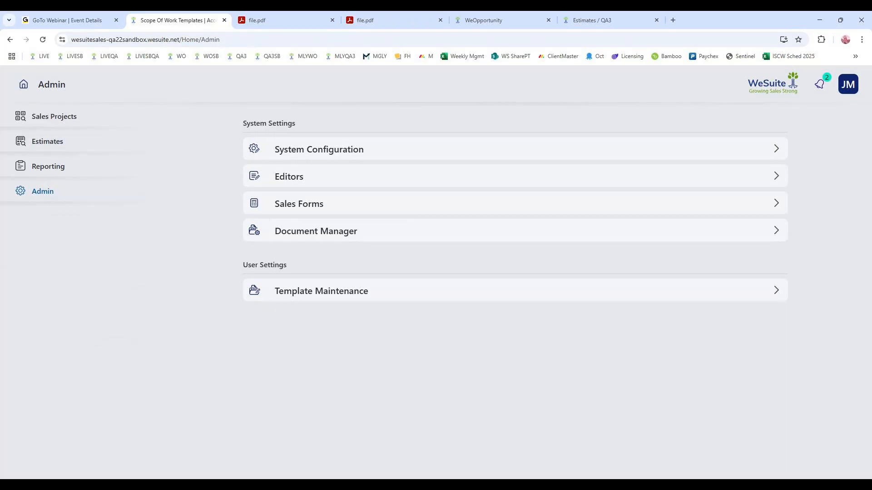
click(323, 154)
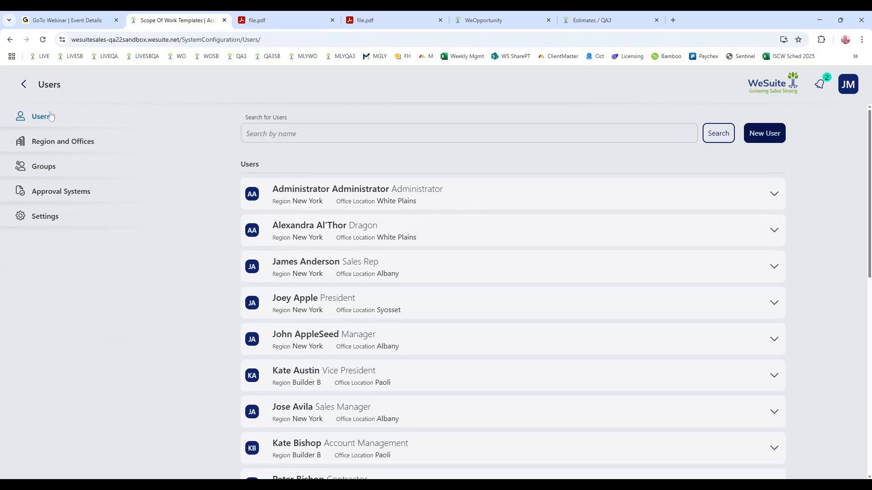
- Open the Administrator user for editing and review its general details, from logon settings to the associated eSign user
click(498, 198)
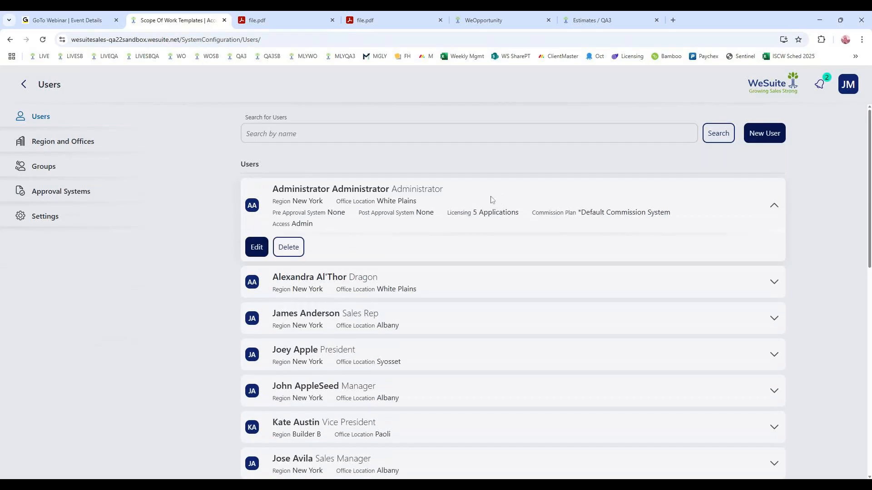
click(256, 248)
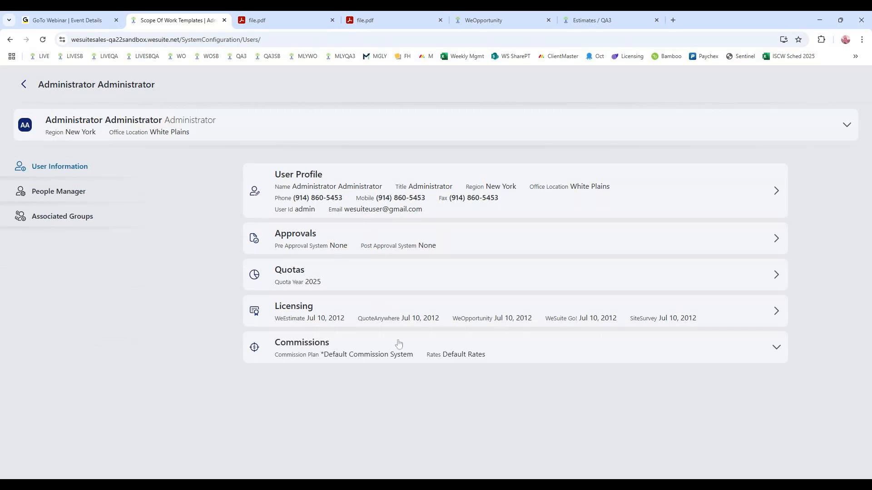
click(458, 174)
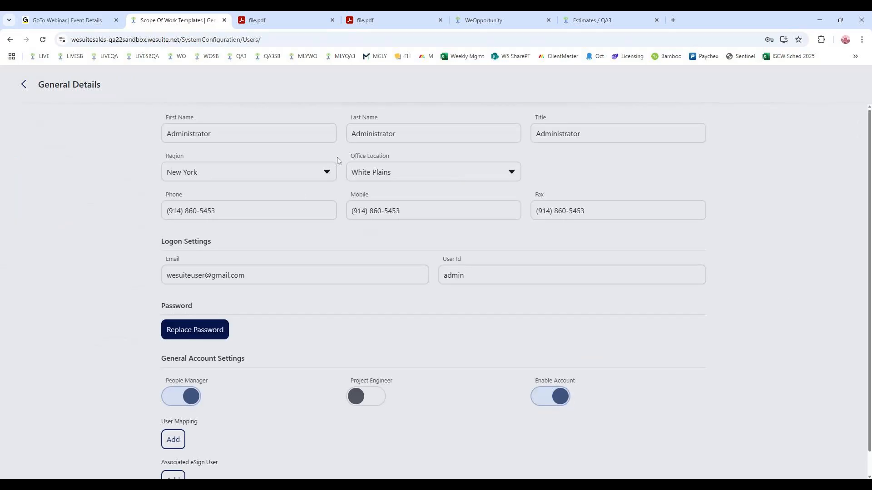
scroll(304, 244, down, 1)
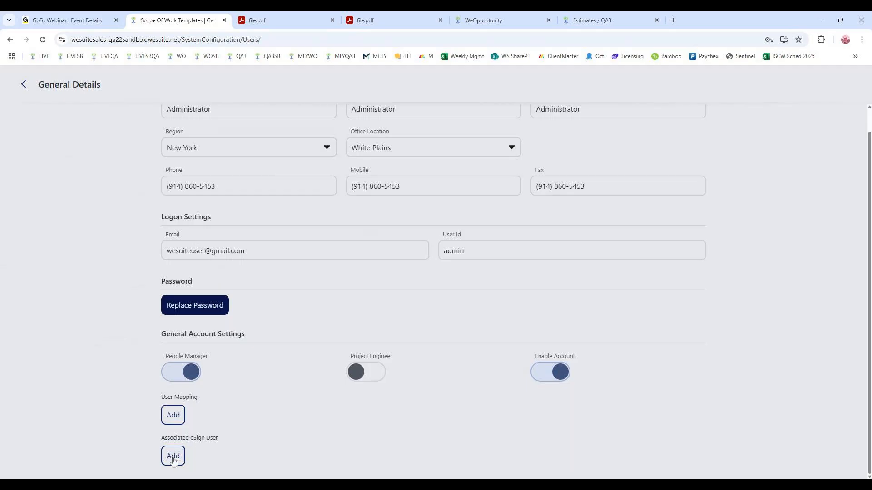
scroll(286, 236, up, 1)
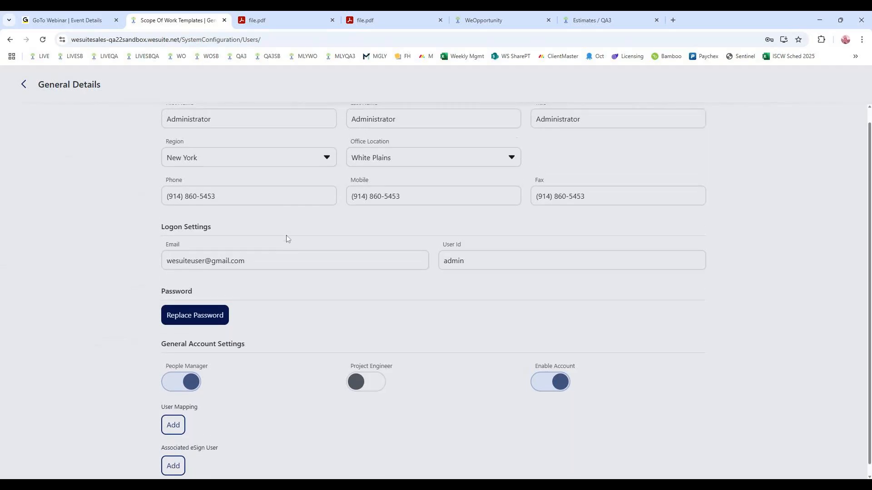
click(23, 84)
- Examine the Administrator's people manager rights for the first person in the Albany office of the New York region
click(69, 192)
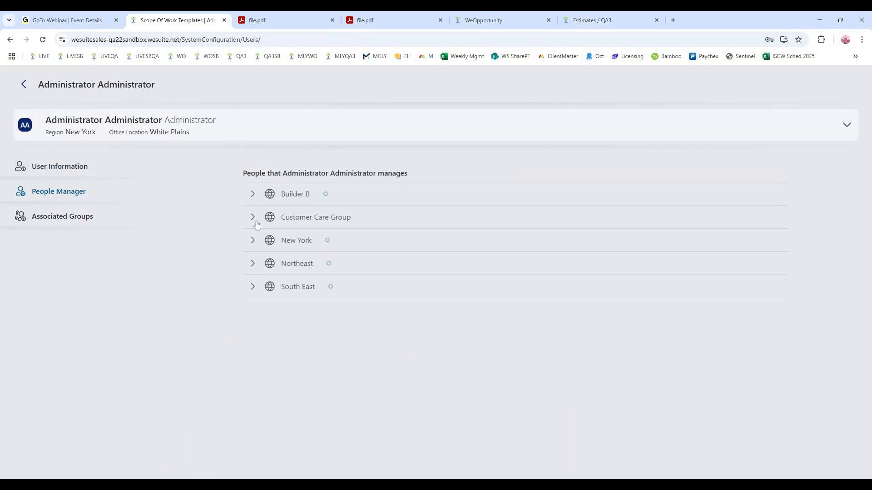
click(255, 236)
click(267, 264)
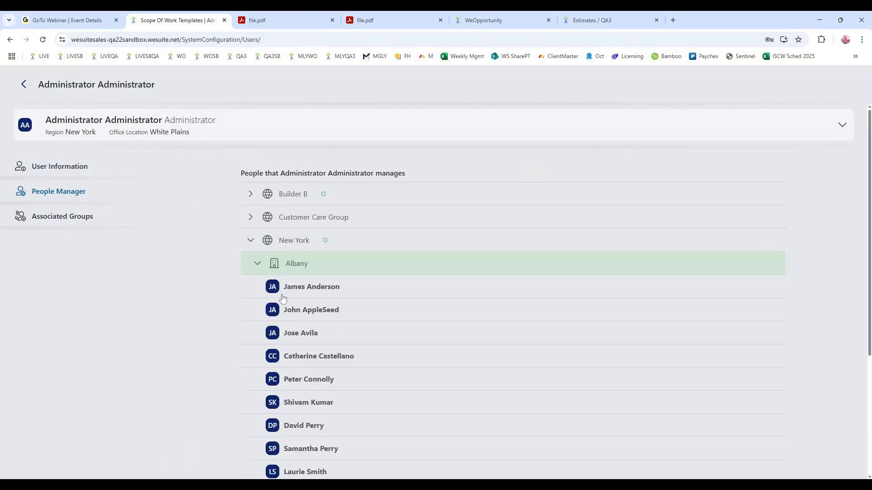
click(275, 290)
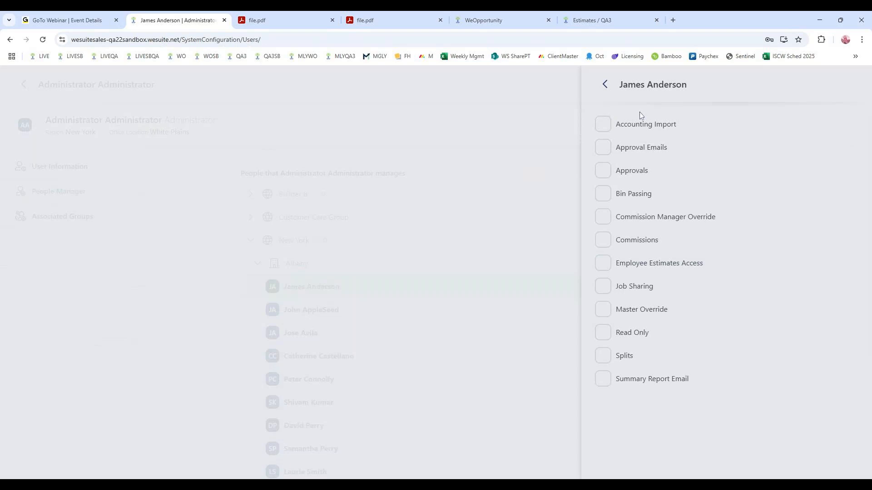
click(607, 86)
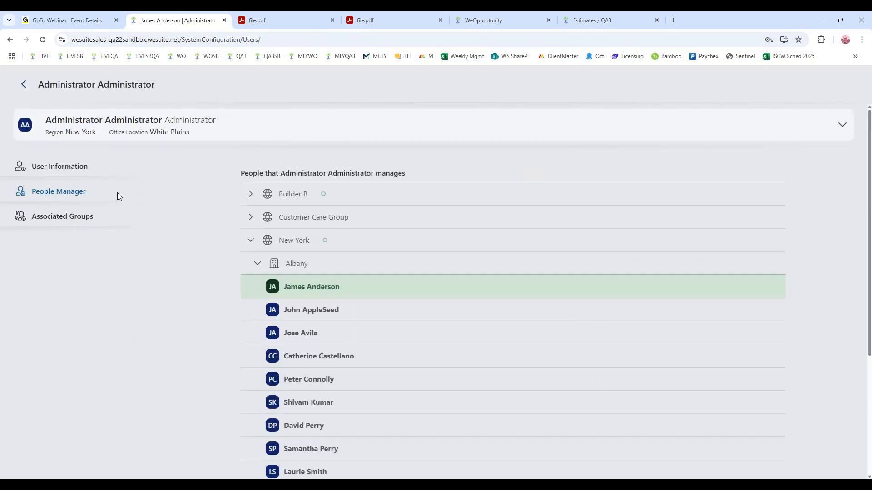
- Review the Administrator's associated permissions, thresholds, labor rights and pass groups, then return to the user list
click(70, 220)
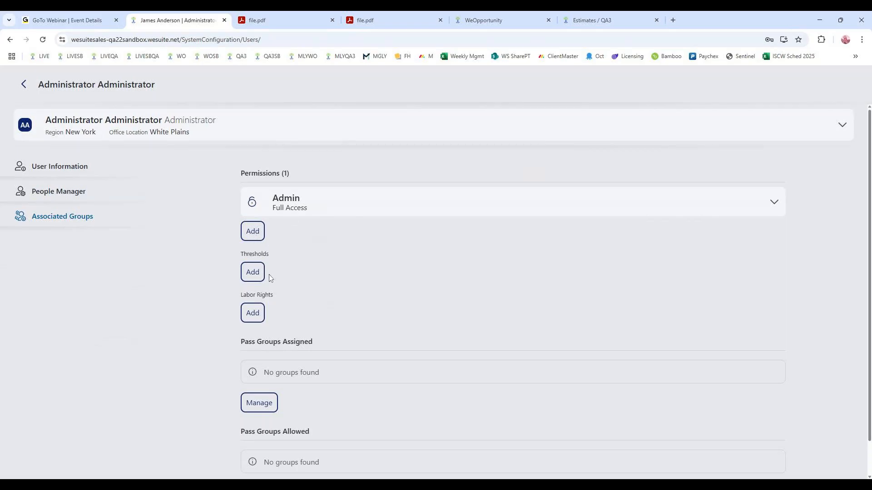
scroll(312, 352, down, 1)
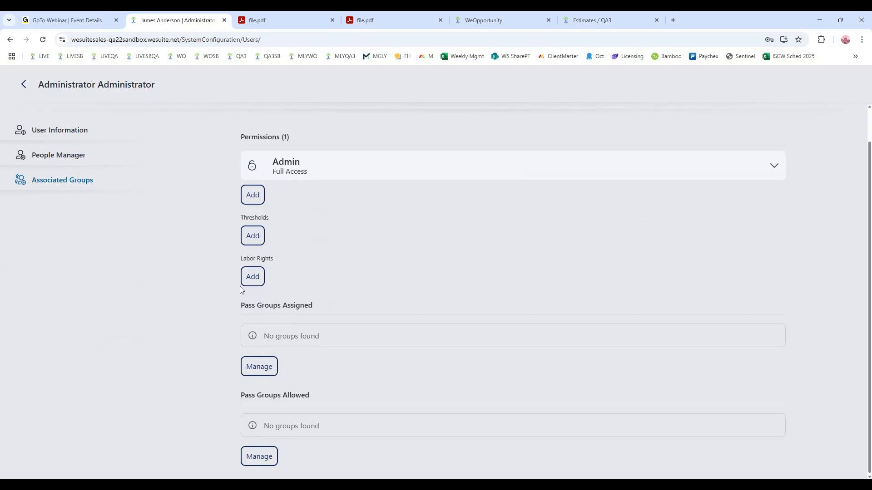
scroll(132, 266, up, 3)
click(23, 86)
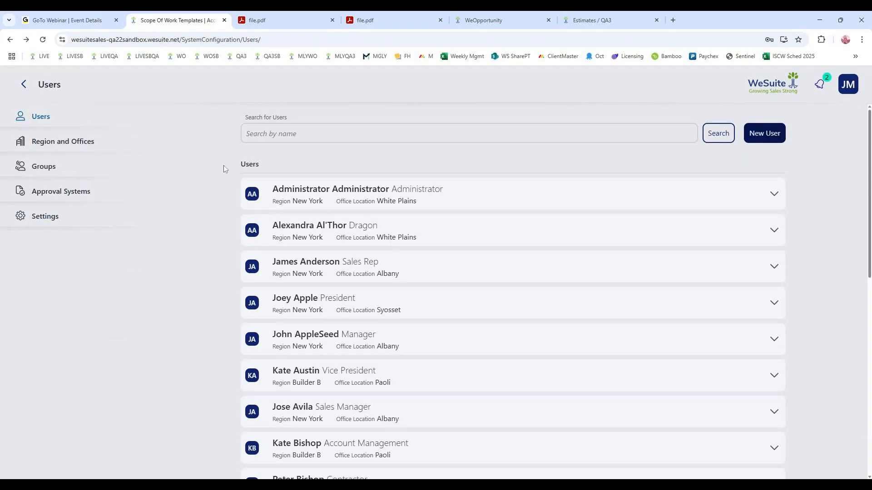
- Open the Customer Care permissions group, look through its Main User Rights, and return to the groups list without changes
click(40, 170)
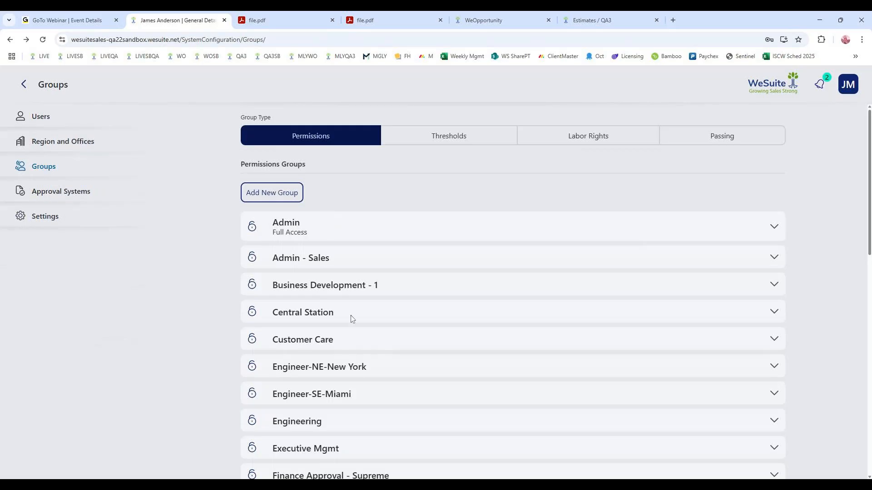
click(343, 345)
click(256, 364)
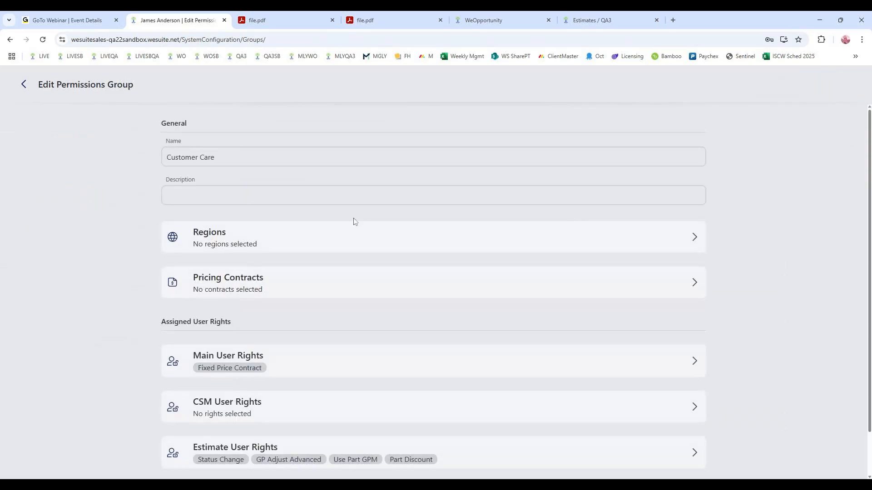
scroll(318, 205, down, 1)
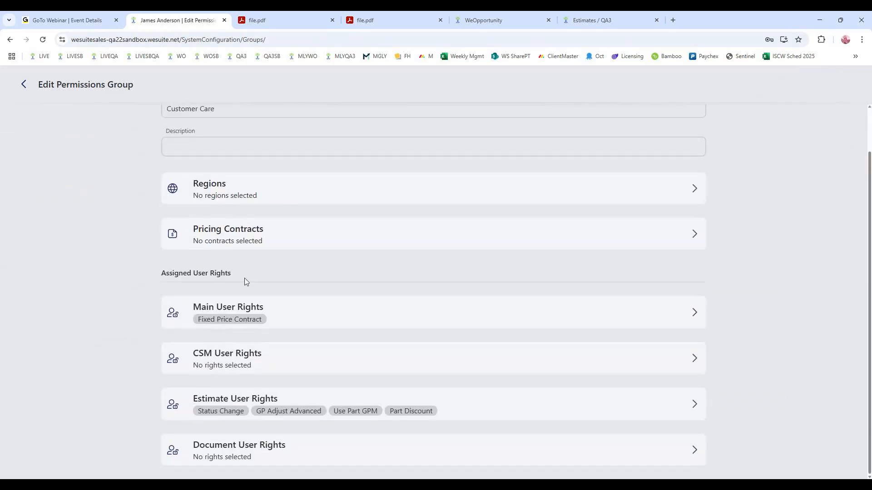
click(249, 305)
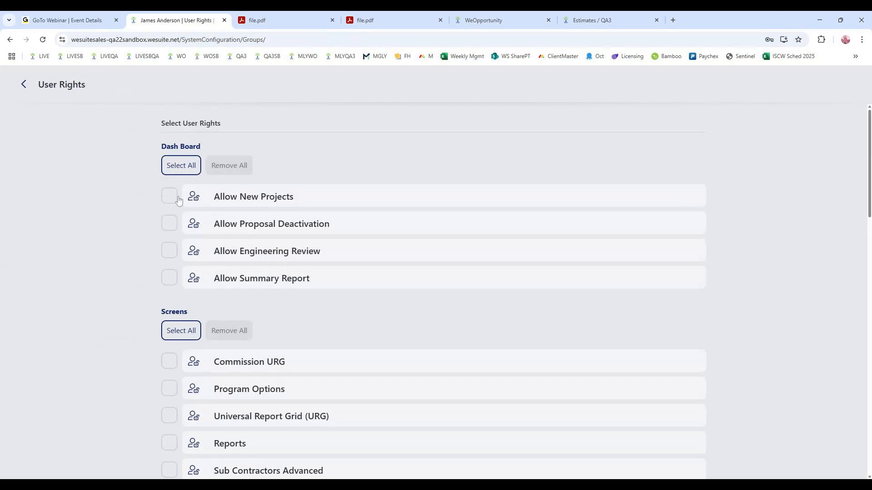
scroll(183, 256, down, 5)
scroll(182, 259, down, 7)
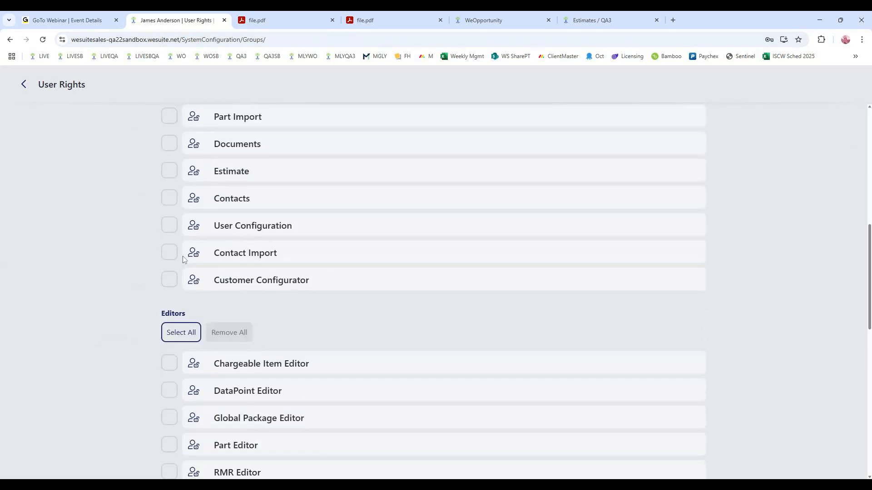
scroll(183, 259, up, 3)
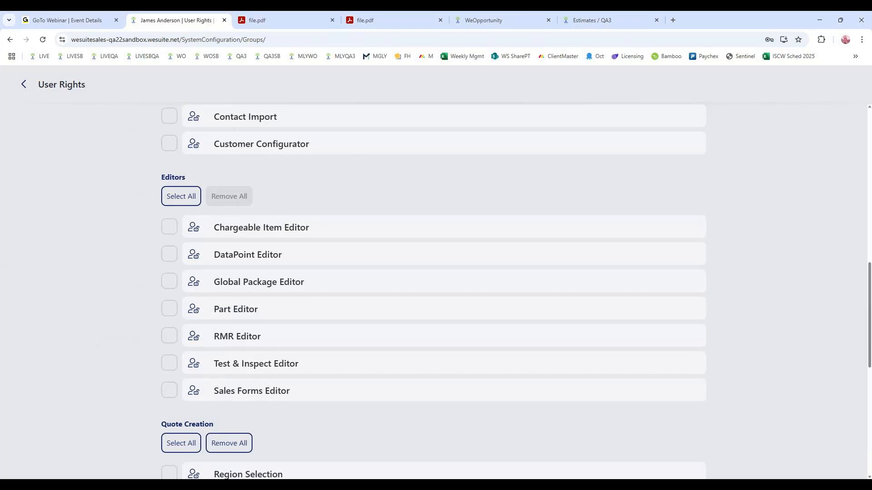
click(23, 86)
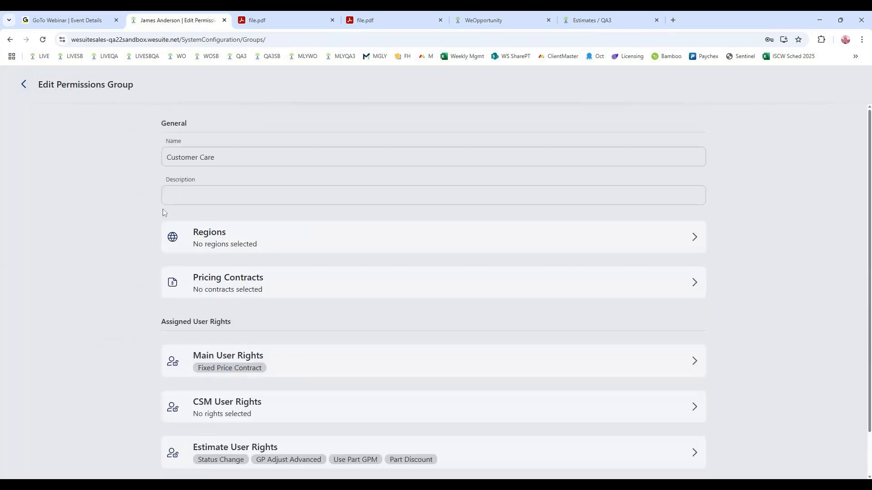
click(25, 86)
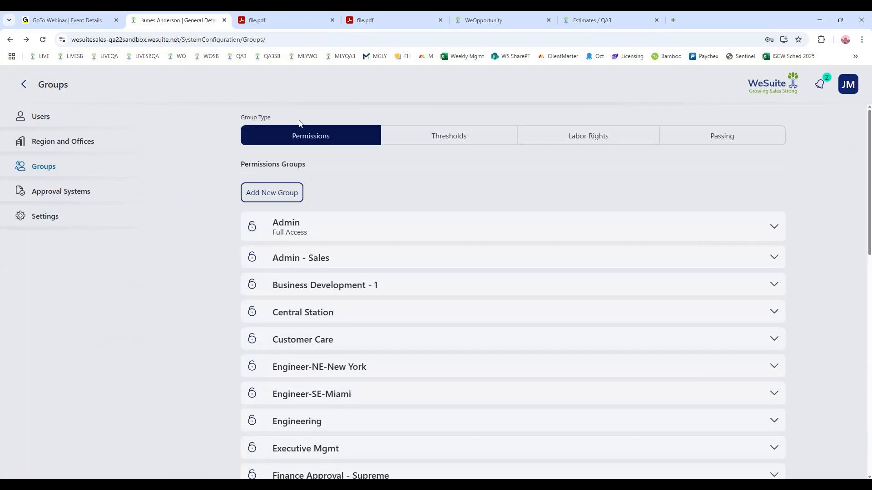
- Browse the pre-approval systems, inspect the exception rules of Sam Plan, and return to the approval systems list
click(67, 191)
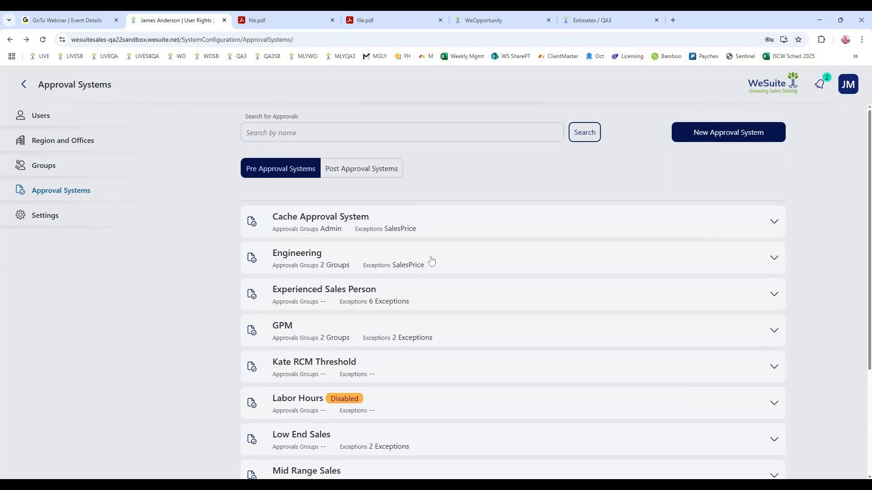
scroll(431, 261, down, 2)
scroll(431, 261, down, 4)
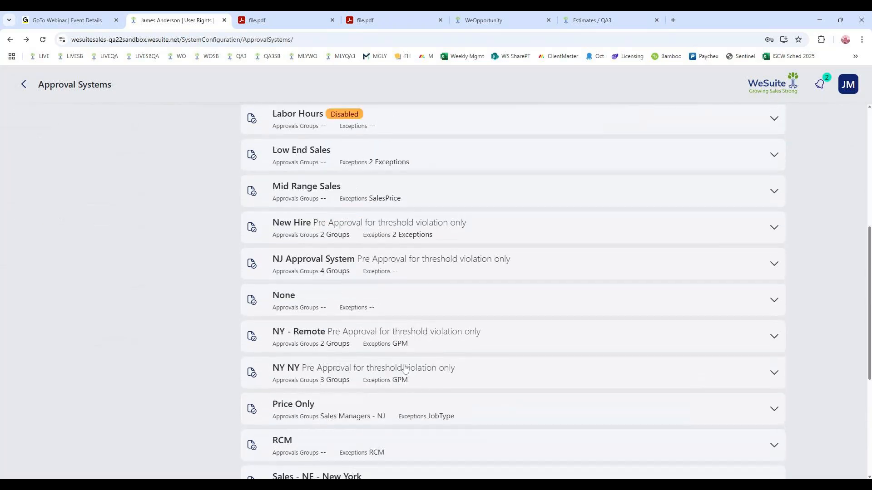
scroll(464, 375, down, 1)
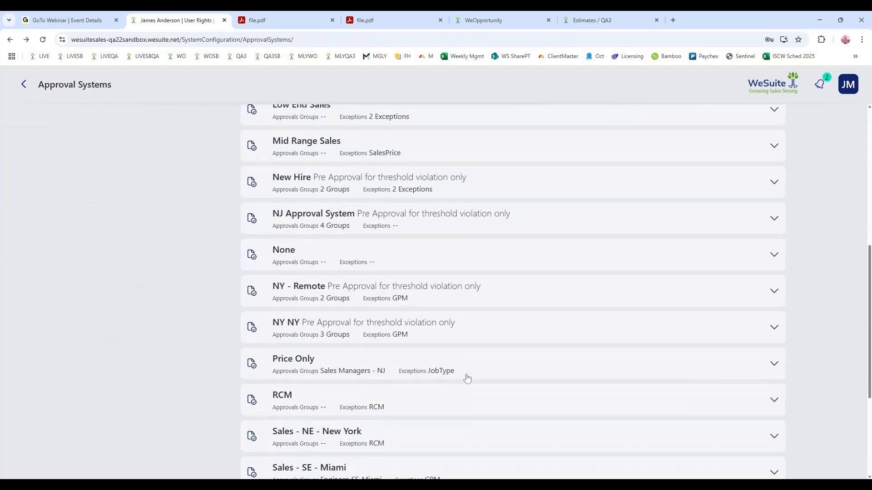
scroll(466, 378, down, 4)
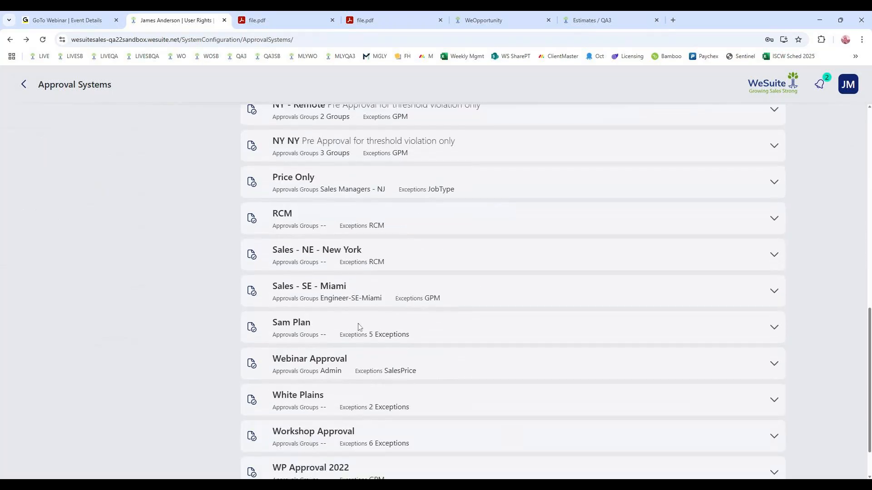
click(360, 331)
click(255, 368)
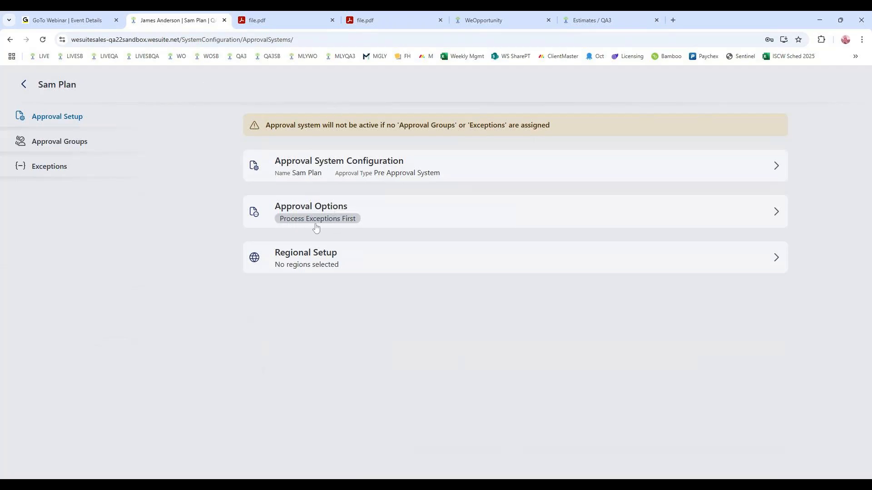
click(64, 168)
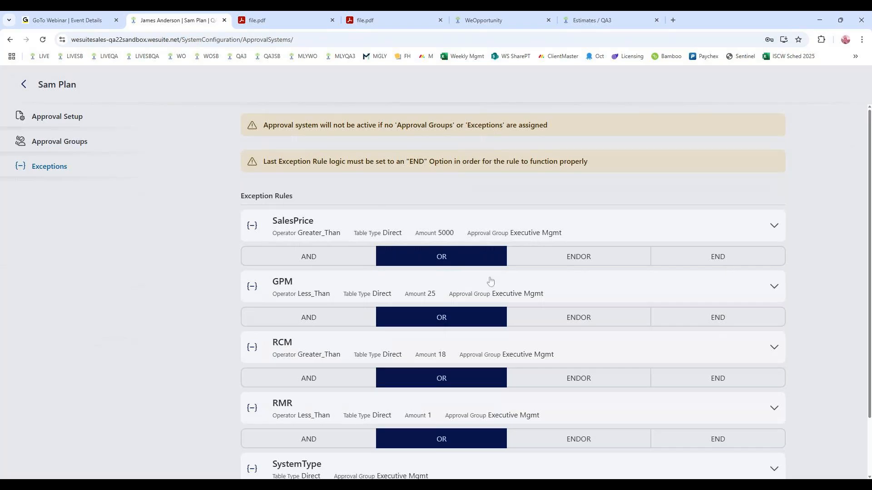
click(23, 86)
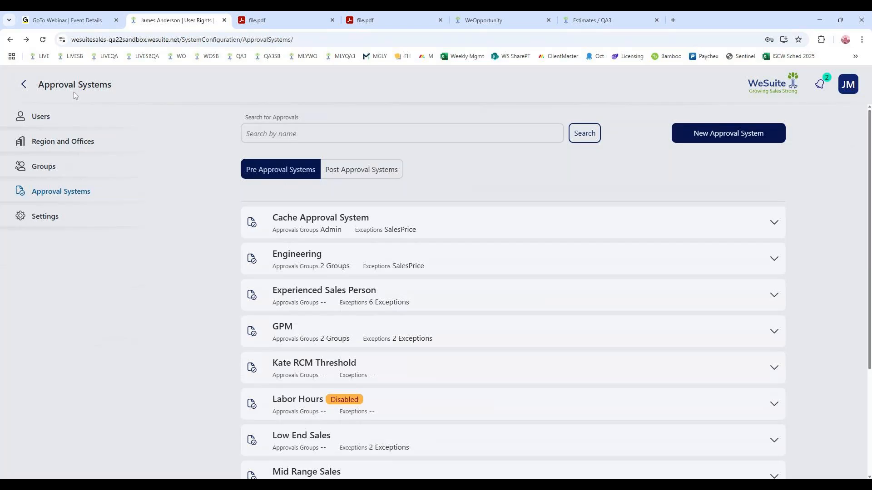
- Open the system configuration settings, try to view Data Point Management, and return to the settings list
click(44, 217)
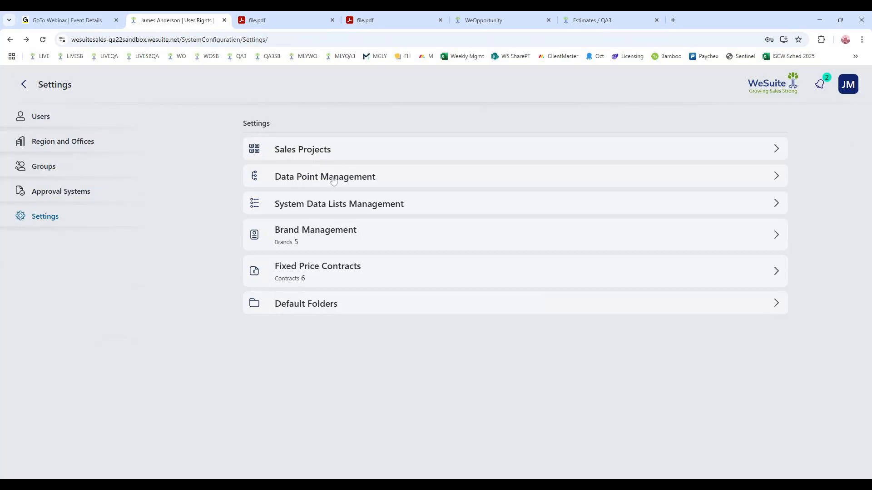
click(303, 179)
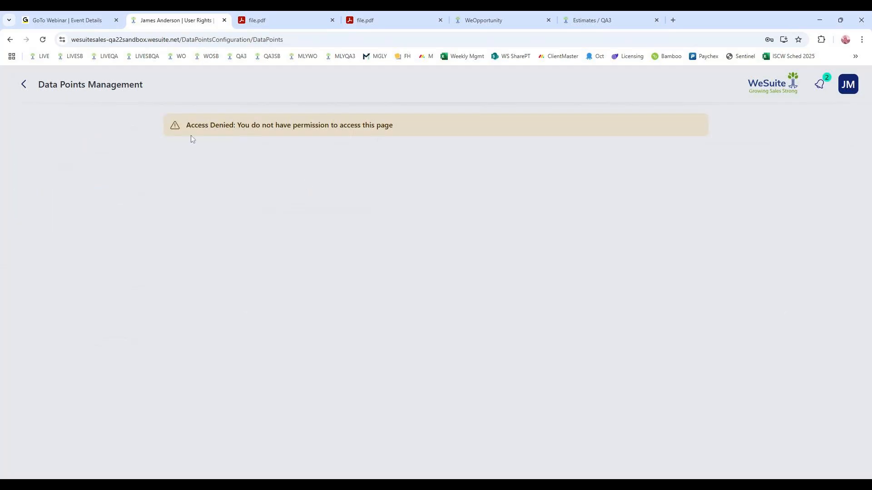
click(23, 84)
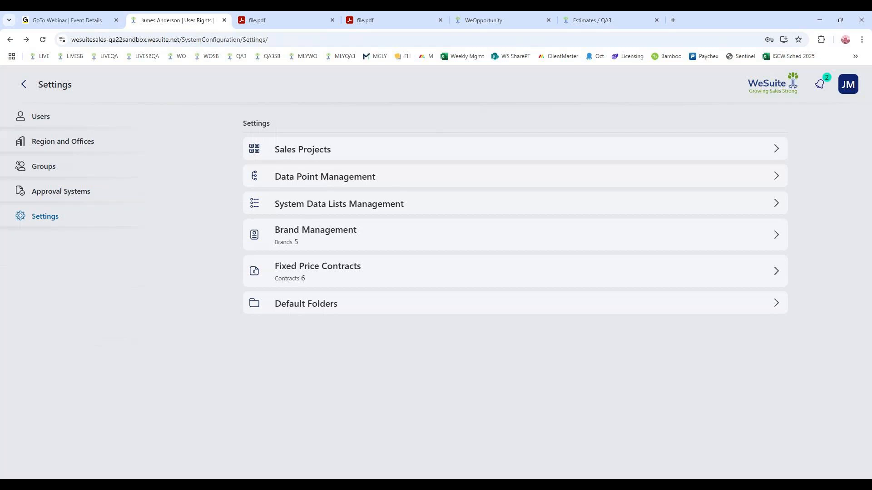
click(484, 22)
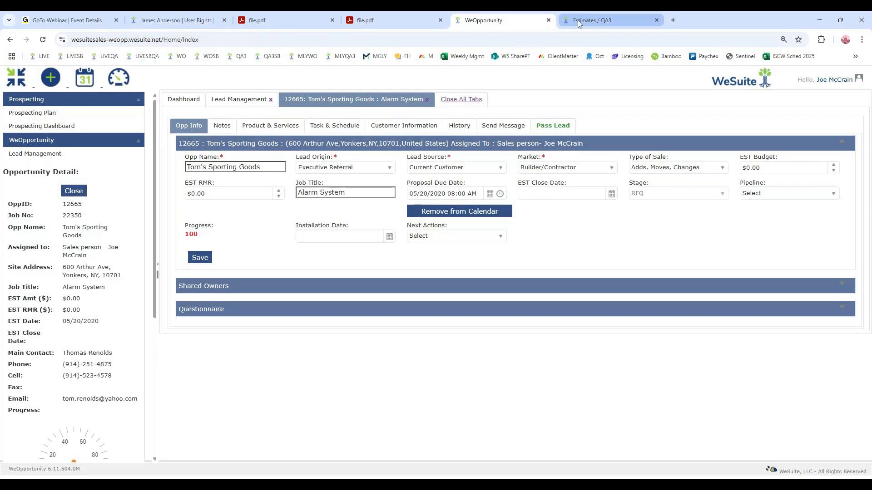
click(620, 16)
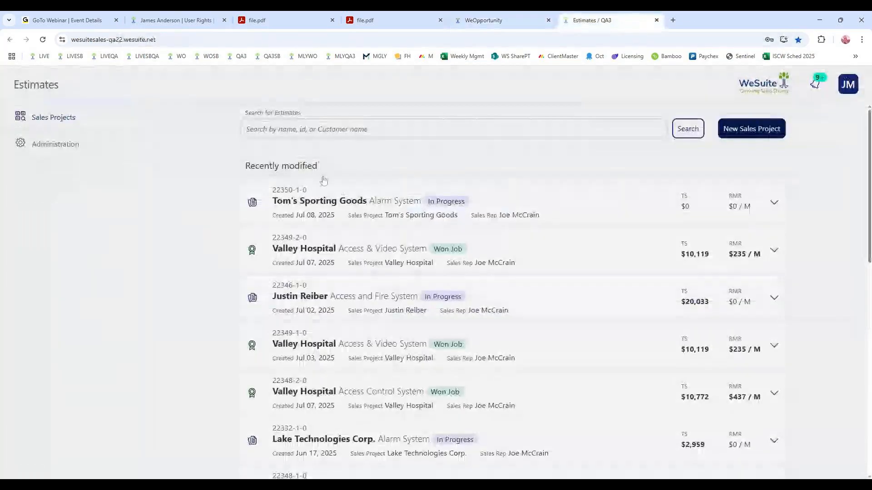
click(177, 20)
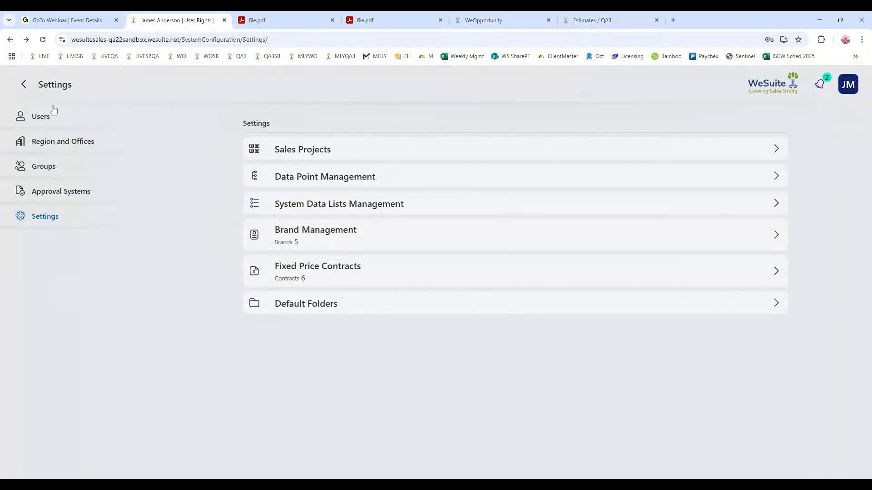
- Open Template Maintenance from the admin page and look at the options available for the 2-18 new template
click(24, 84)
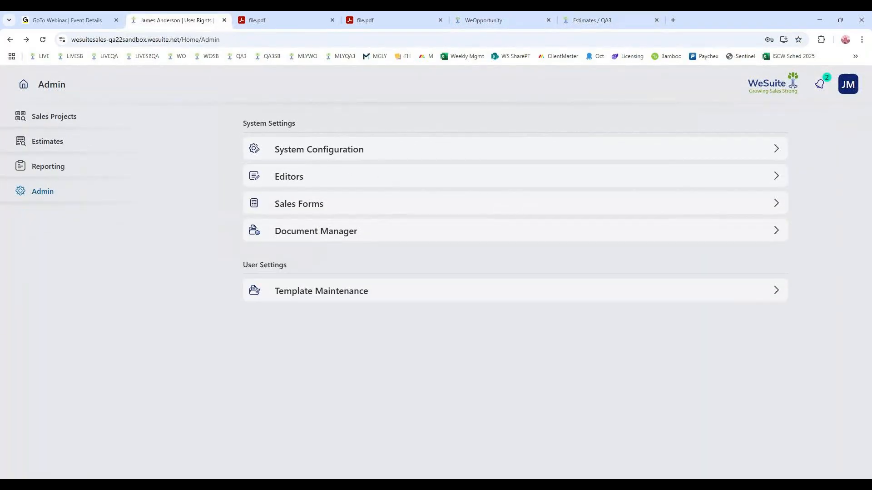
click(348, 295)
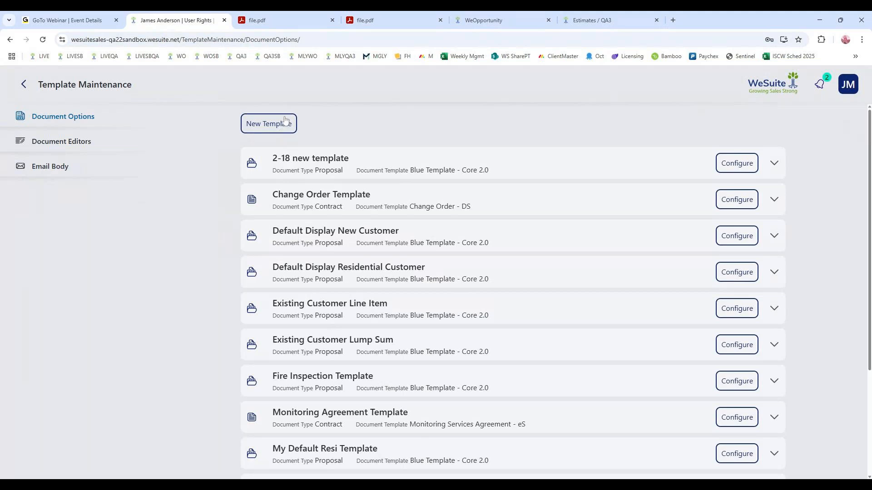
click(776, 163)
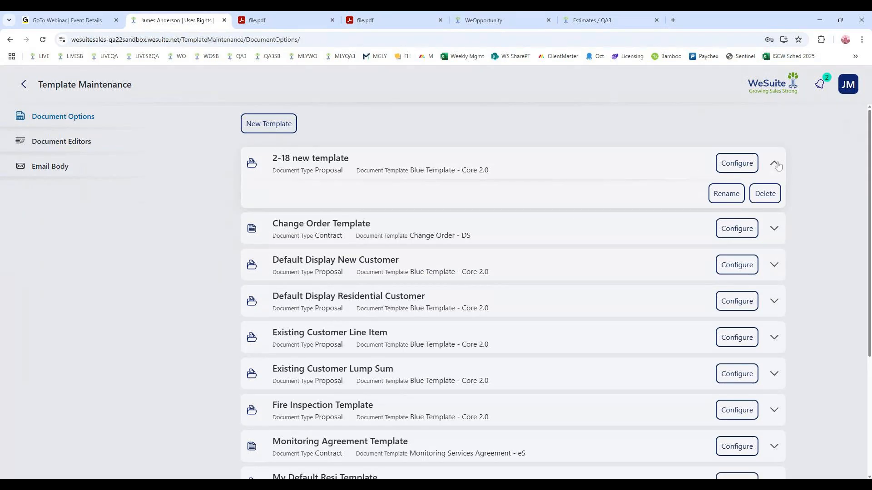
click(774, 165)
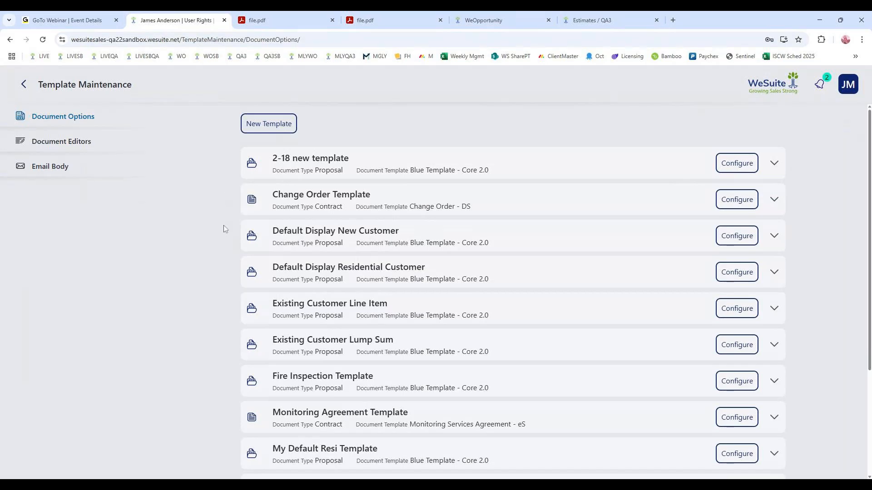
- Browse the document editor templates for scope text, cover letter and terms & conditions, and open the email body templates
click(55, 147)
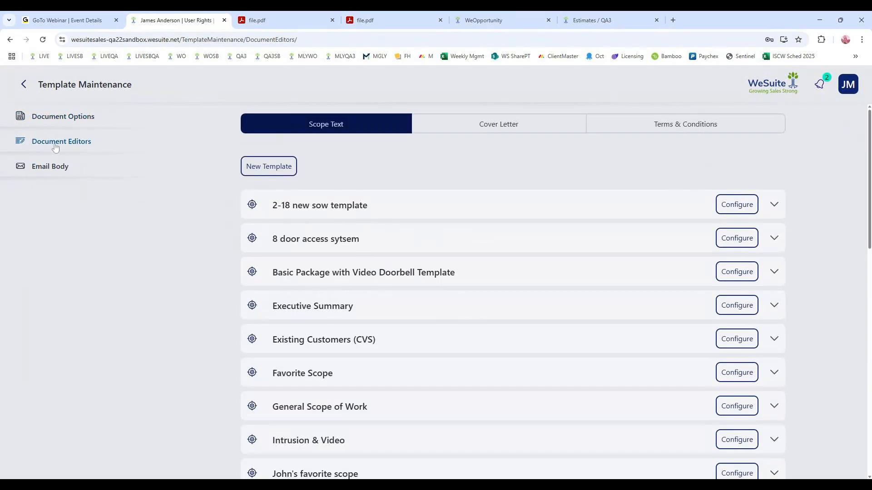
click(522, 127)
click(607, 128)
click(533, 124)
click(366, 123)
click(43, 168)
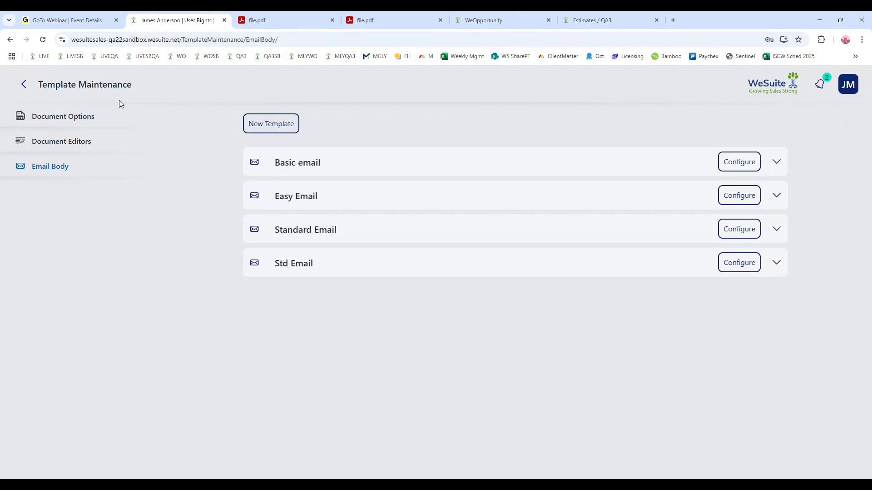
- Try the Basic email body template in an email of the Tom's Sporting Goods Alarm System proposal, and leave it unsent
click(623, 21)
click(405, 194)
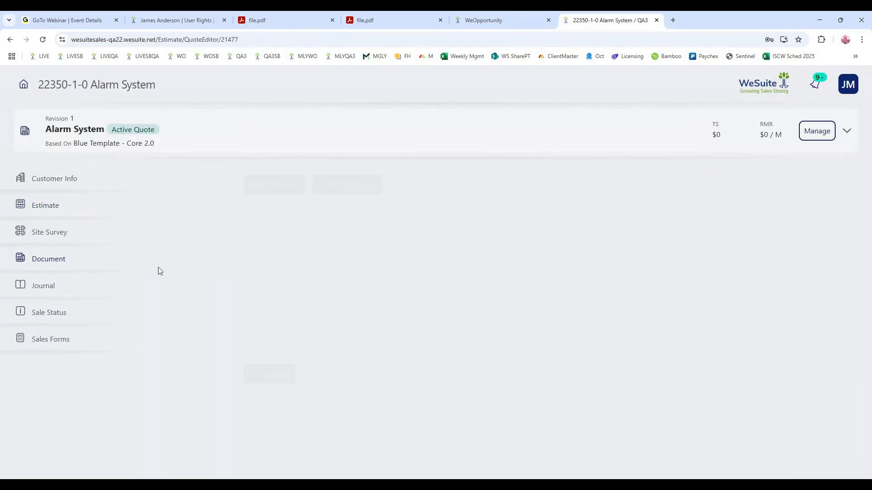
click(279, 190)
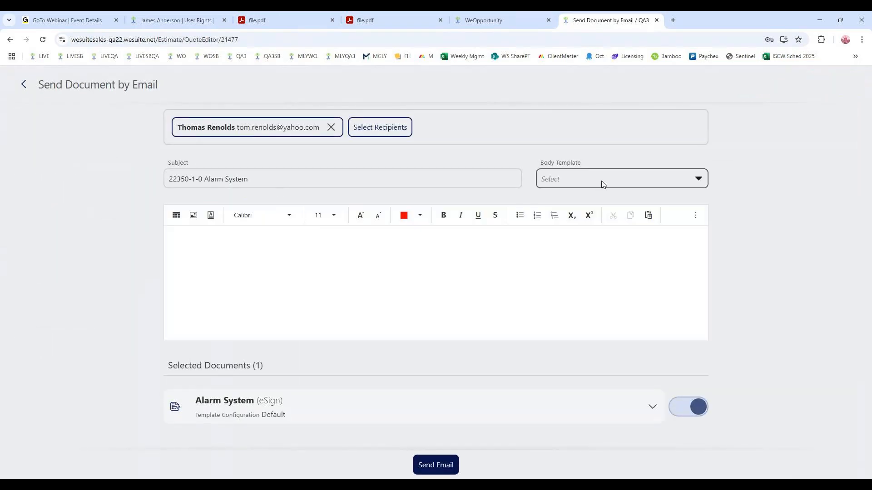
click(557, 173)
click(574, 206)
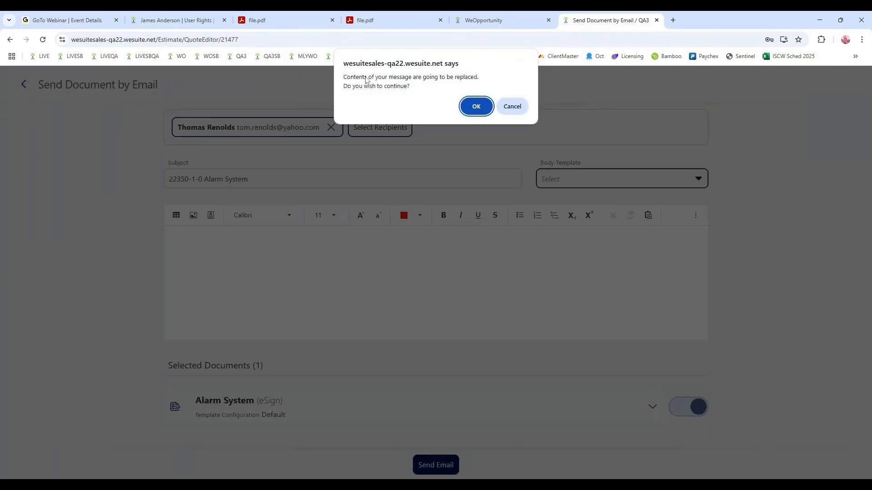
click(472, 106)
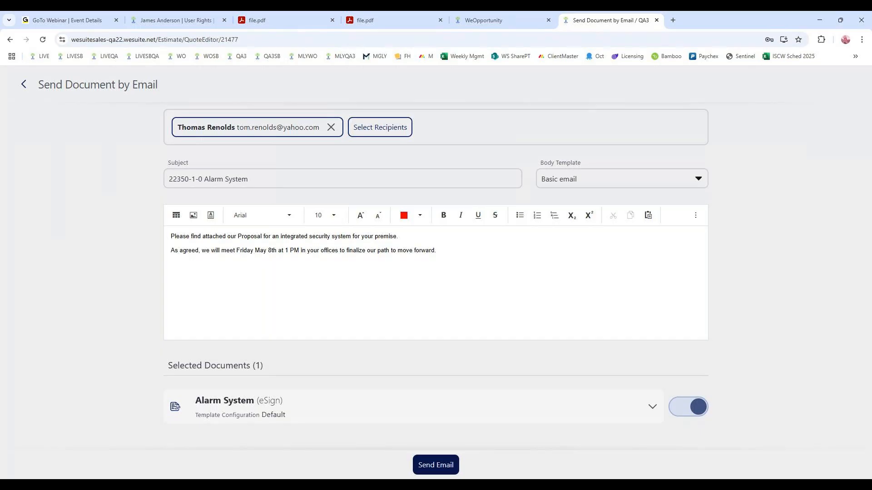
click(25, 86)
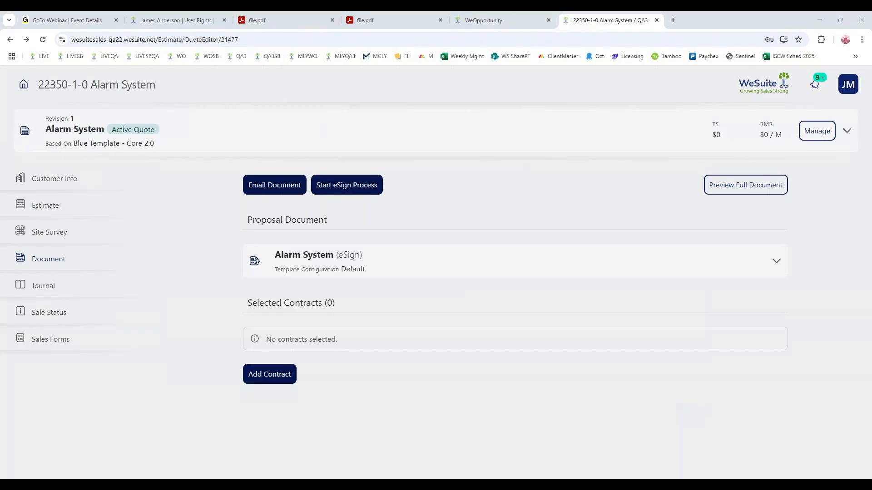
- Open the Connection Sheet from the Alarm System estimate's sales forms and look through its fields
click(26, 346)
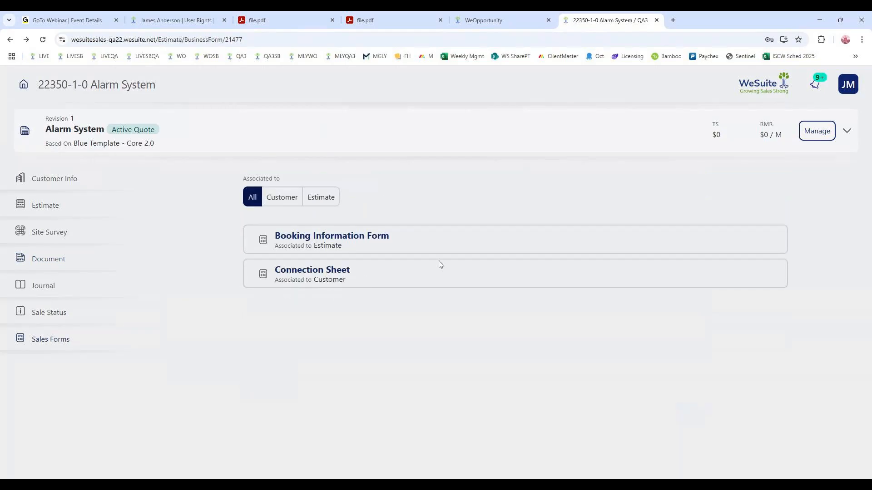
click(359, 275)
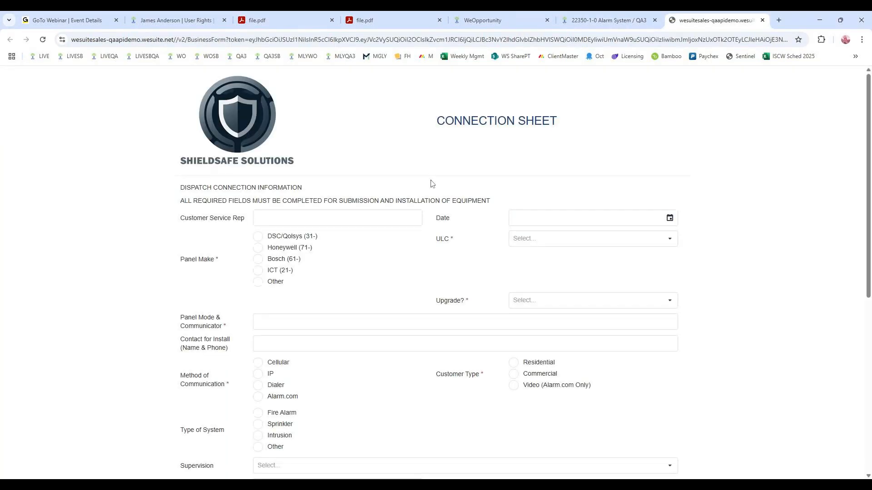
scroll(685, 142, down, 2)
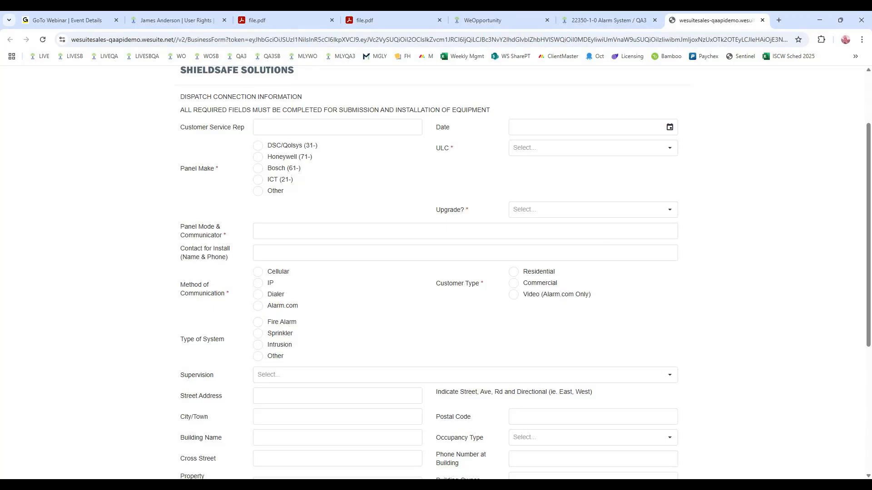
scroll(654, 331, up, 2)
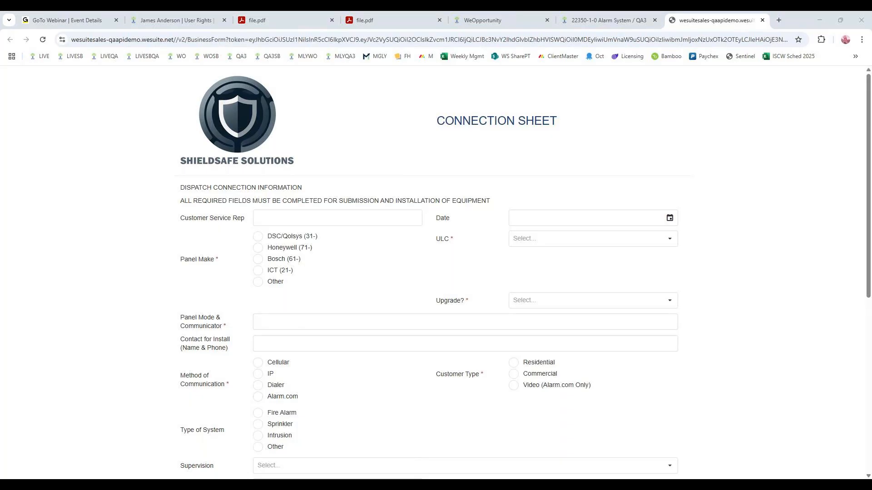
click(463, 396)
- Return to the estimate, leave it for the administration area, and open the Connection Sheet in the Sales Forms Editor
click(612, 20)
click(24, 84)
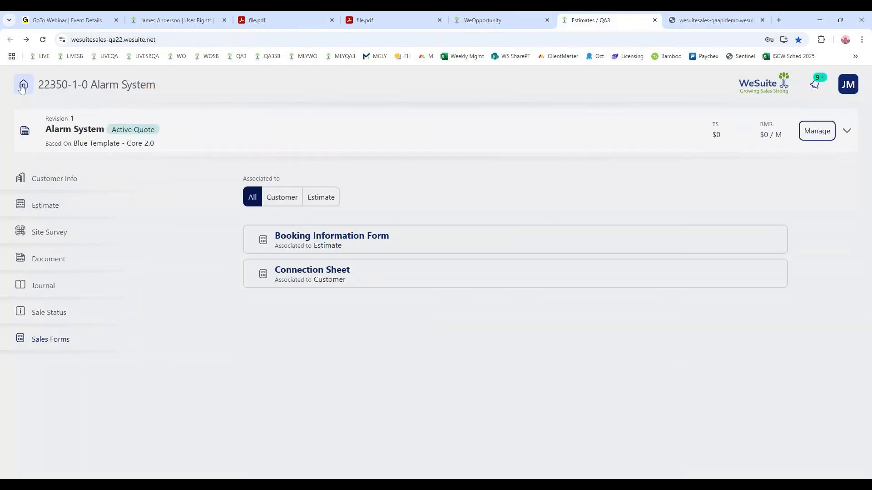
click(73, 144)
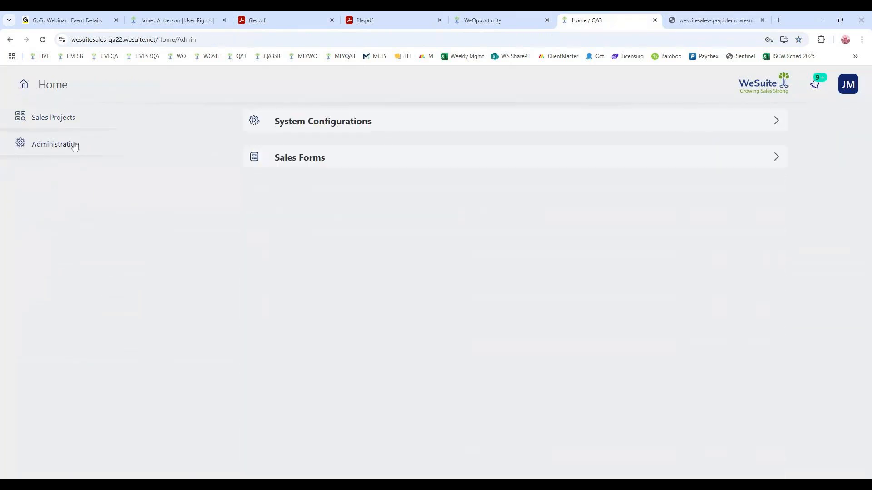
click(301, 160)
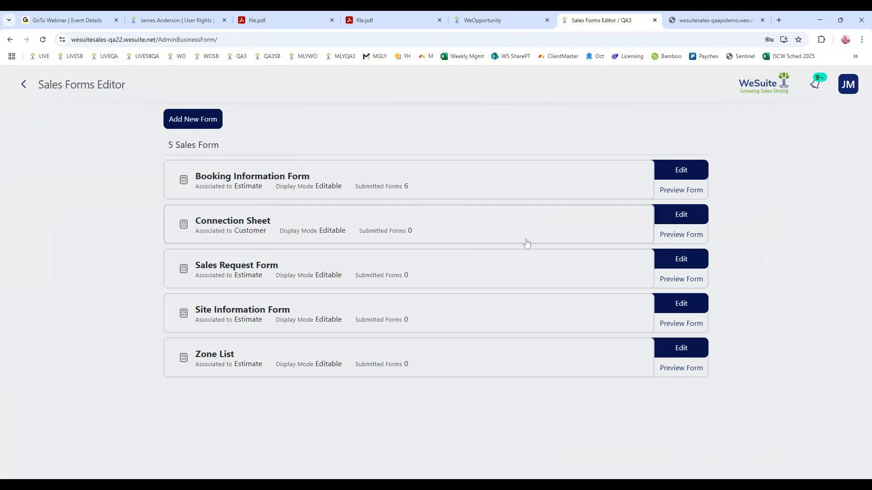
click(678, 217)
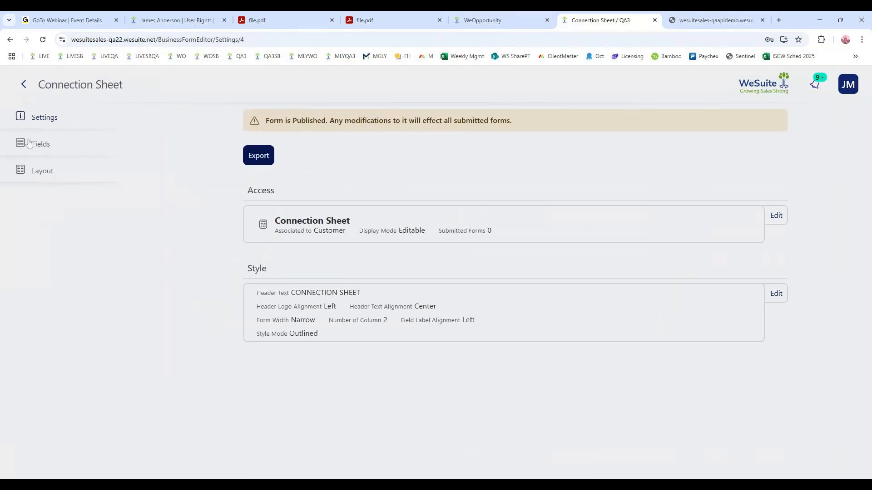
- Review the Connection Sheet's field list and section layout, and return to the Estimates home page without changes
click(30, 144)
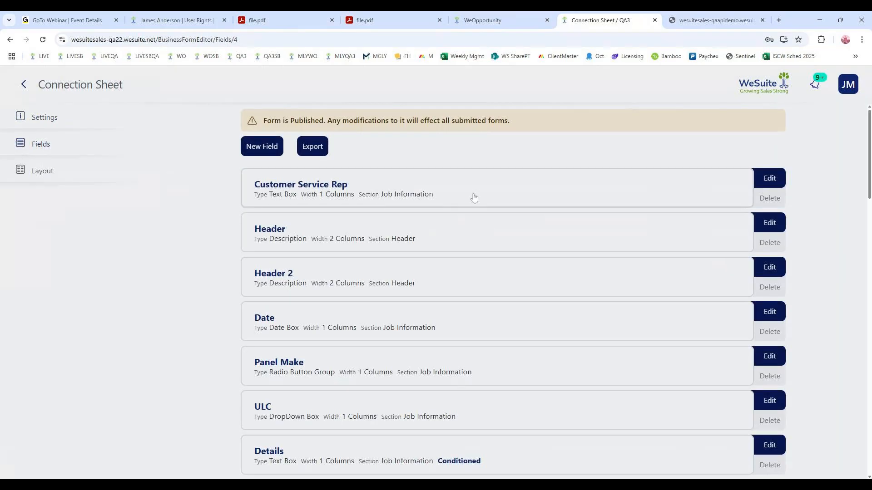
click(42, 176)
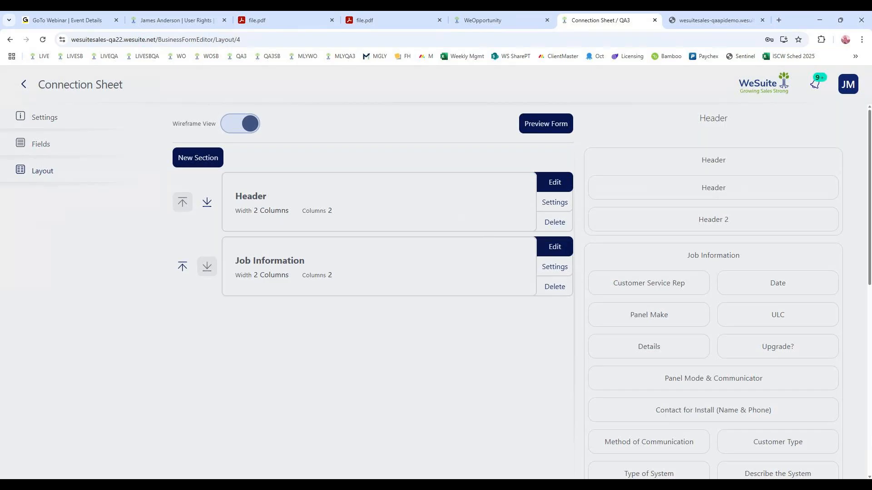
click(22, 85)
click(23, 85)
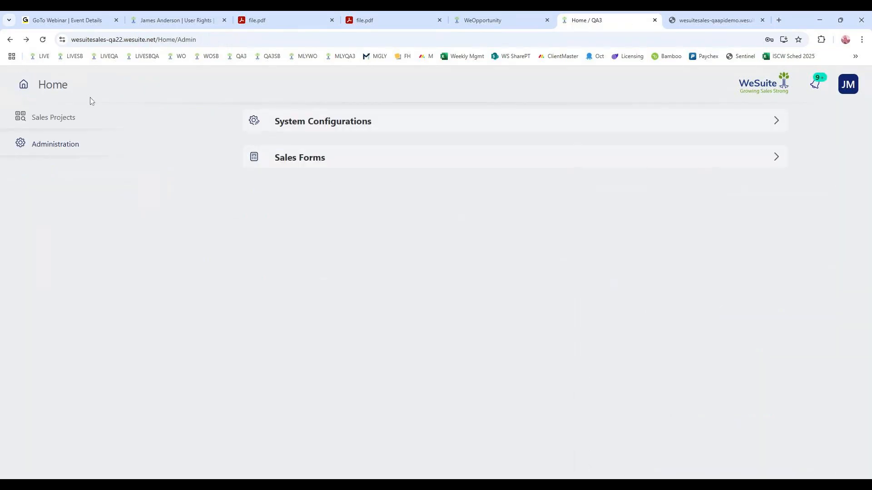
click(31, 85)
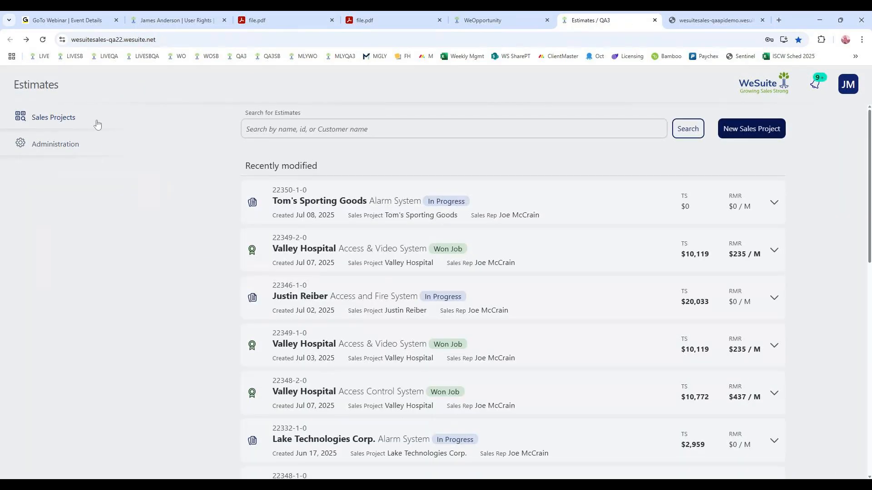
- Leave Template Maintenance in the sandbox site, open Reporting, and browse the list of universal reports
click(187, 20)
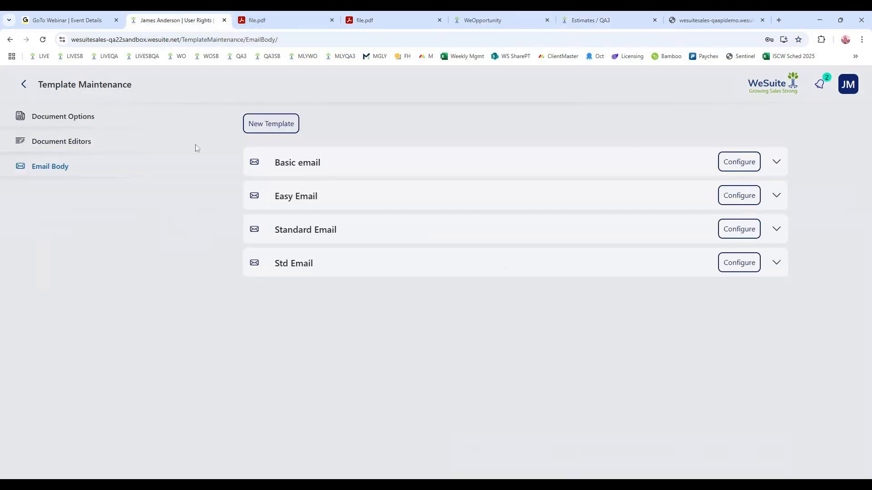
click(17, 84)
click(21, 85)
click(46, 167)
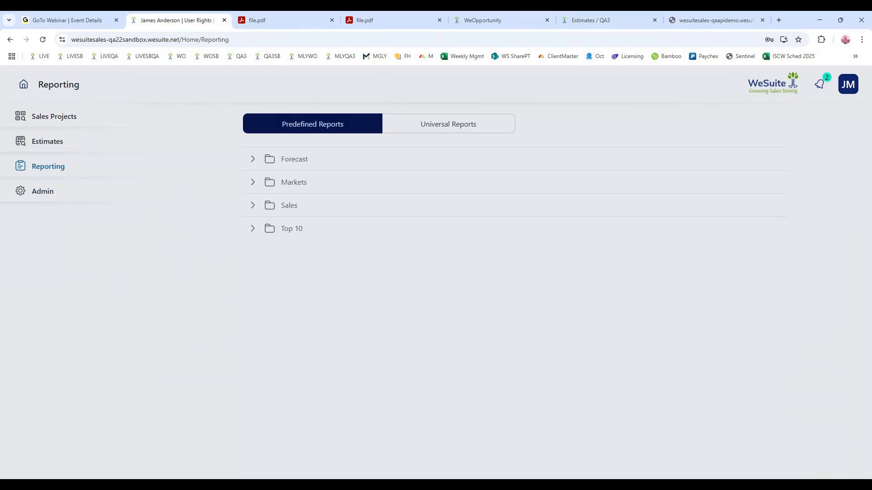
click(472, 130)
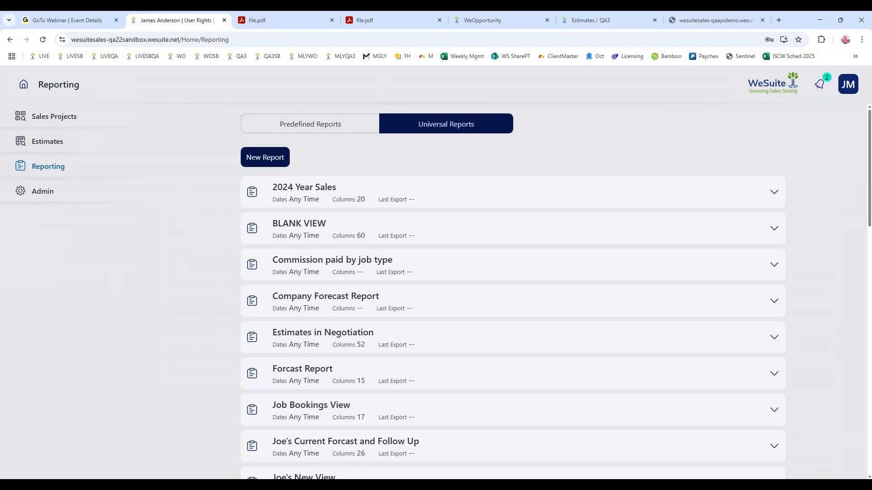
scroll(413, 192, down, 7)
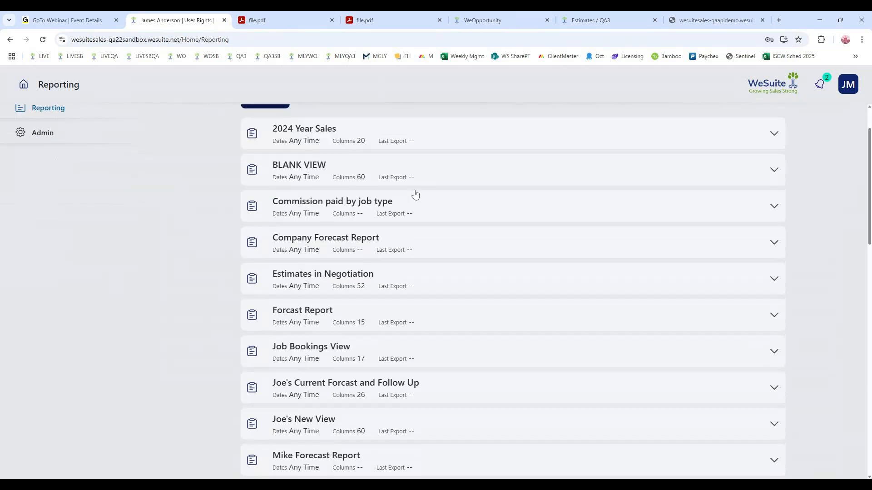
scroll(415, 194, down, 6)
scroll(415, 195, up, 13)
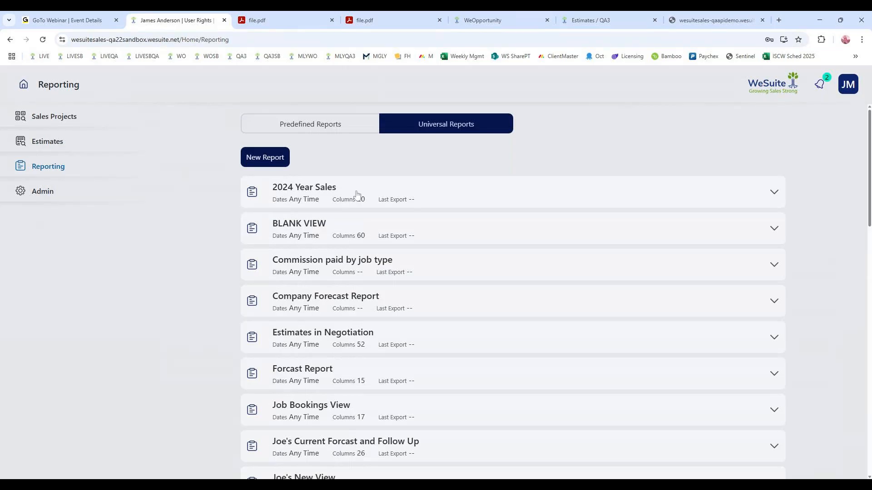
- Open the Current Forcast and Follow Up universal report for configuration and review its filters and columns
scroll(473, 264, down, 2)
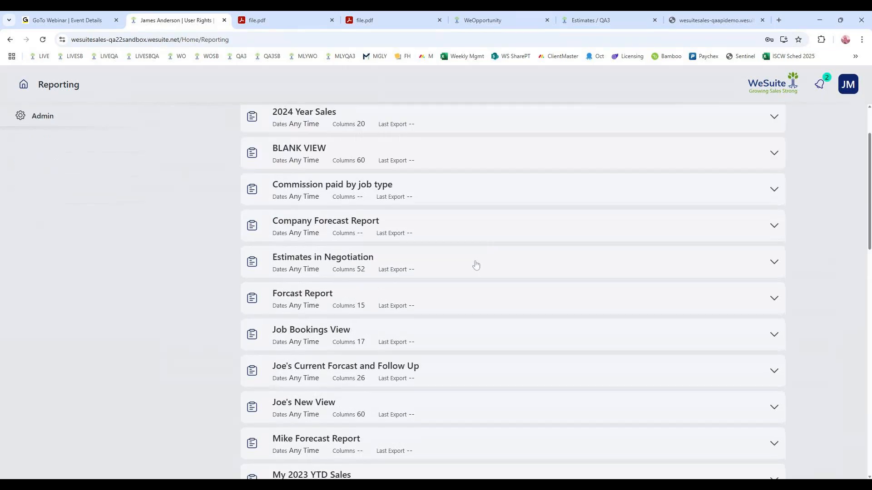
click(443, 354)
click(759, 409)
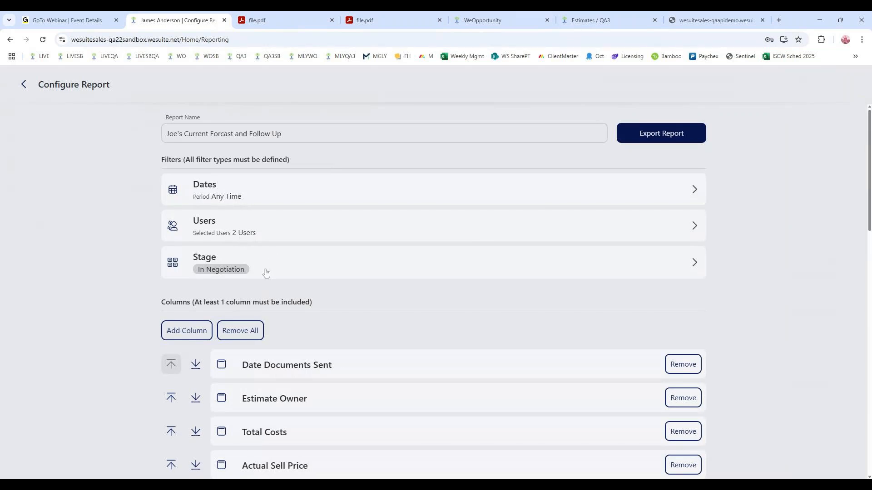
scroll(267, 272, down, 3)
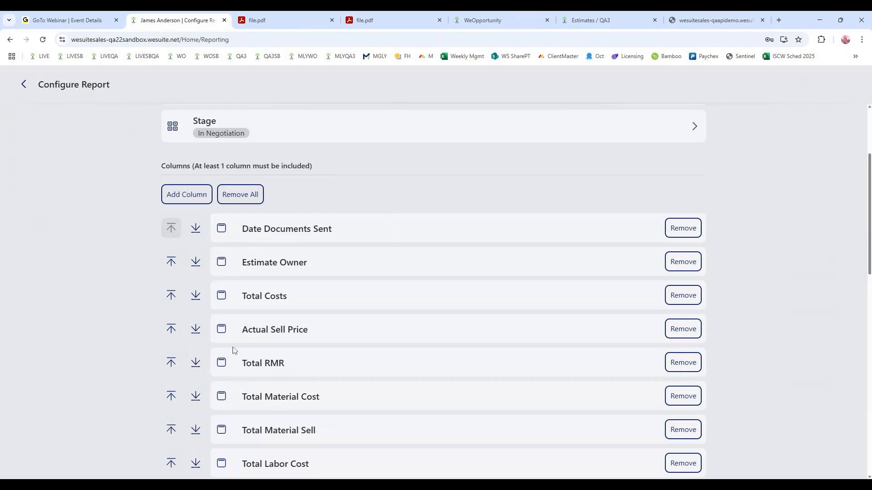
scroll(390, 184, up, 3)
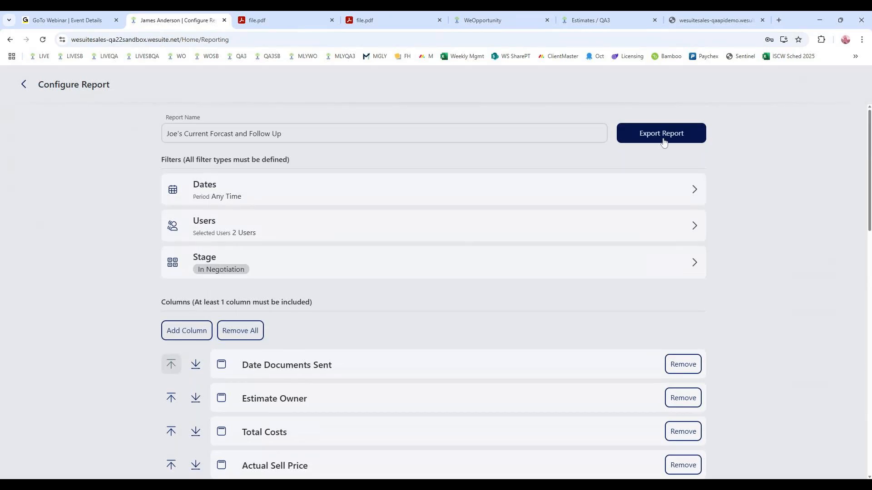
click(664, 143)
- Try selecting the whole Customer Care Group in the report's Users filter, and leave the filter without saving
click(215, 230)
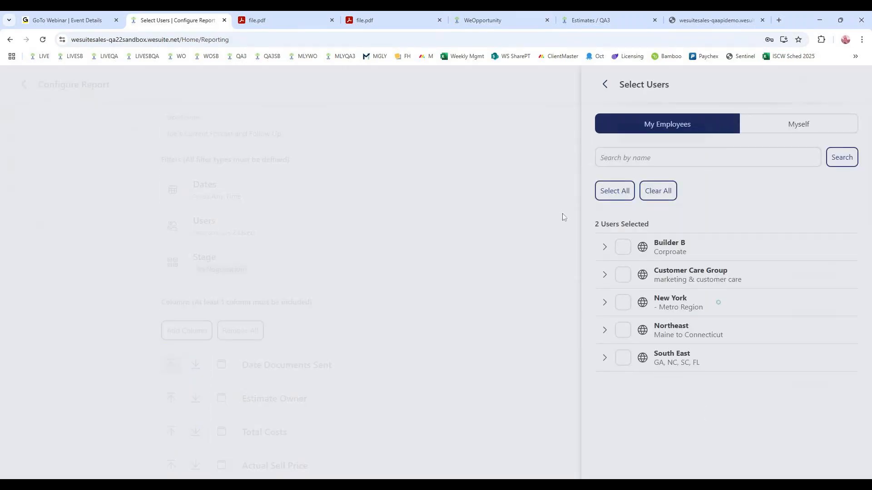
click(603, 275)
click(612, 305)
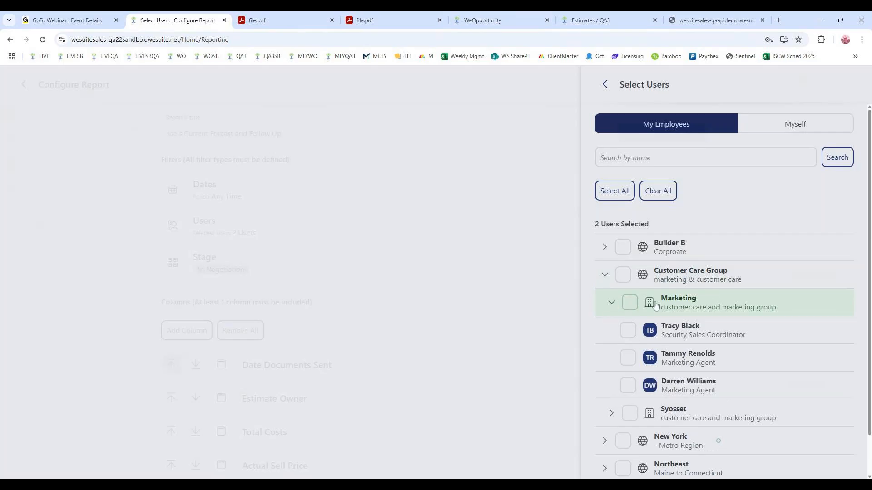
click(633, 306)
click(604, 275)
click(620, 276)
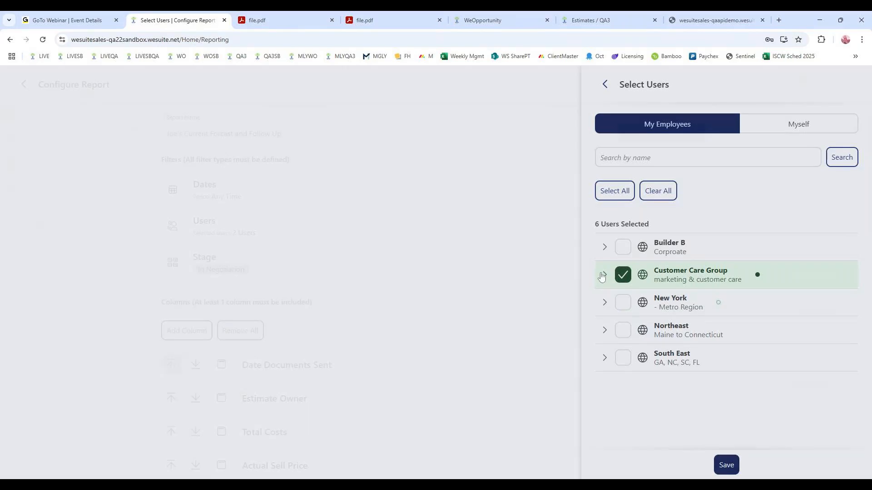
click(607, 86)
- Look through the report's Stage filter options, close them unchanged, and review the report's included columns
click(297, 268)
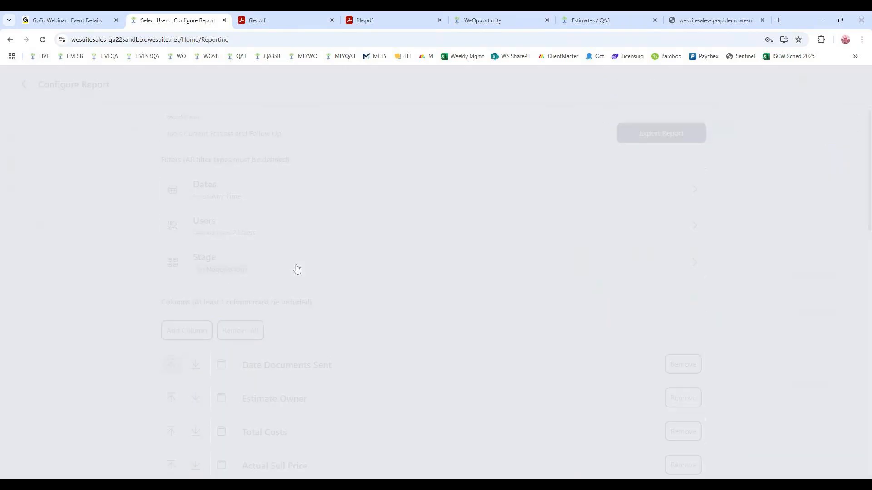
scroll(625, 242, down, 1)
scroll(613, 136, up, 1)
click(605, 84)
scroll(263, 214, down, 6)
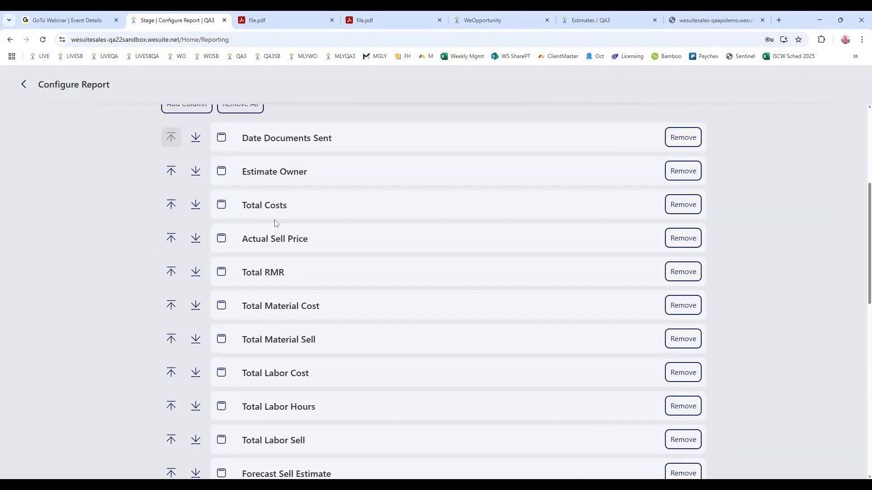
scroll(273, 218, up, 2)
- Look through the columns available to add to the report, and return to the universal reports without changes
click(200, 195)
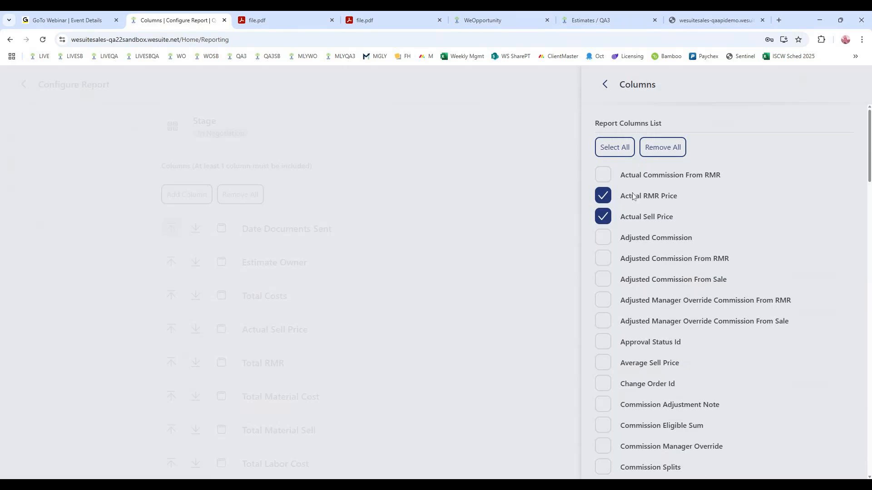
scroll(693, 332, down, 5)
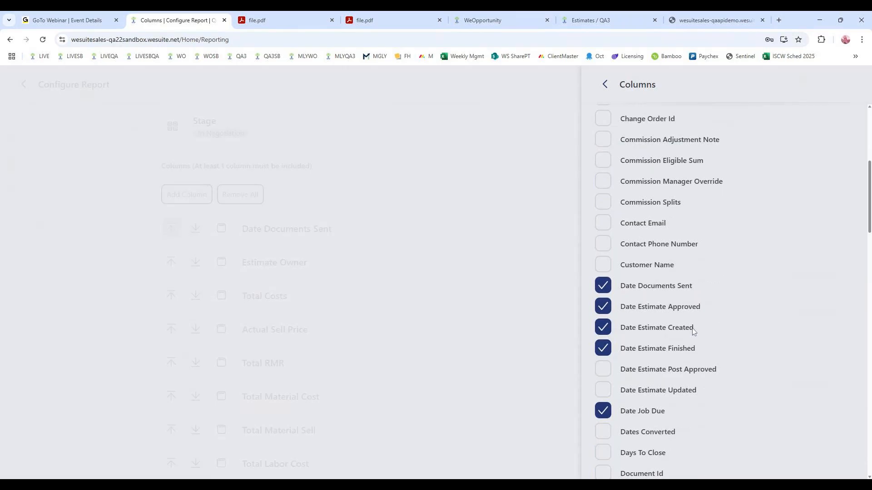
scroll(692, 331, up, 5)
click(606, 85)
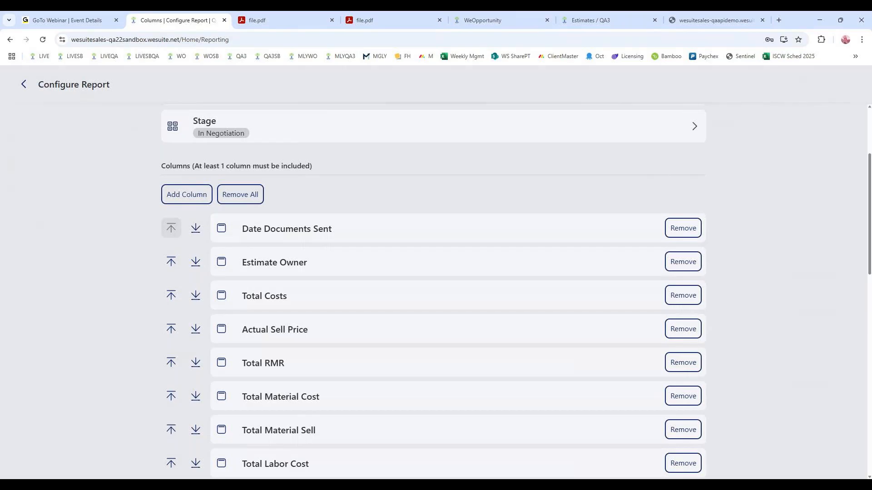
scroll(265, 306, up, 3)
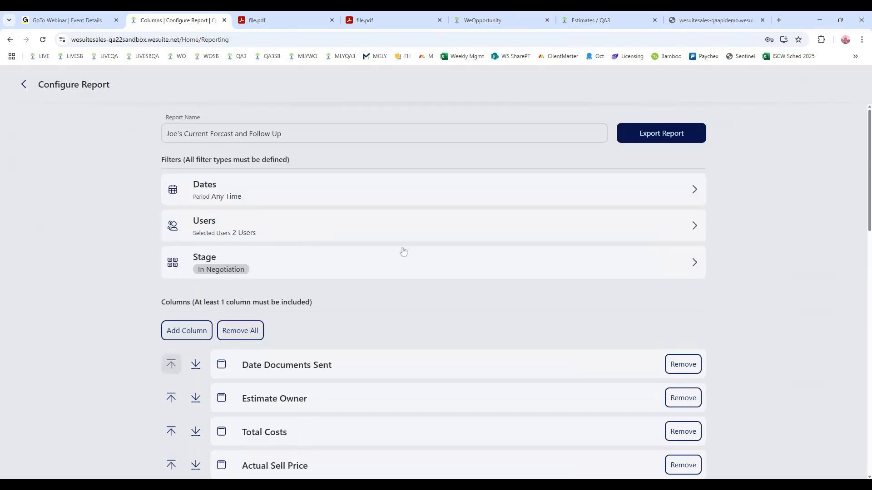
click(23, 84)
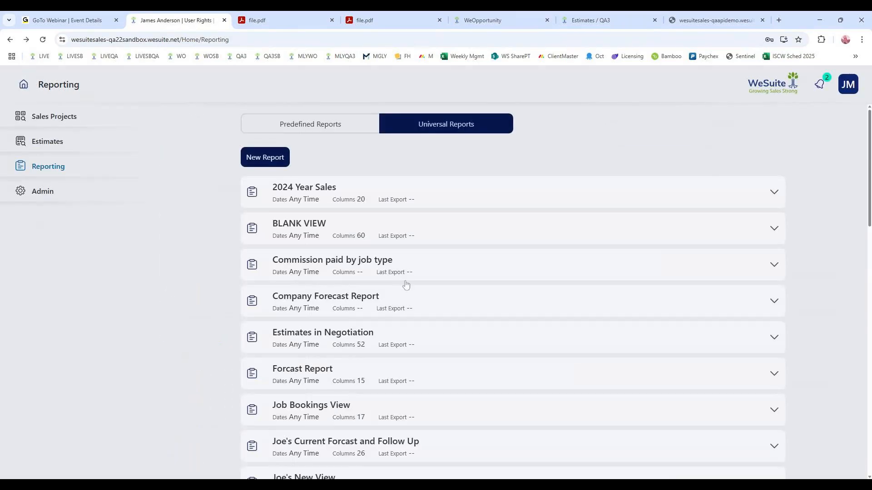
- Browse the full list of universal reports, from 2024 Year Sales to YTD Sale Enitre Office
scroll(405, 287, down, 4)
scroll(407, 293, down, 1)
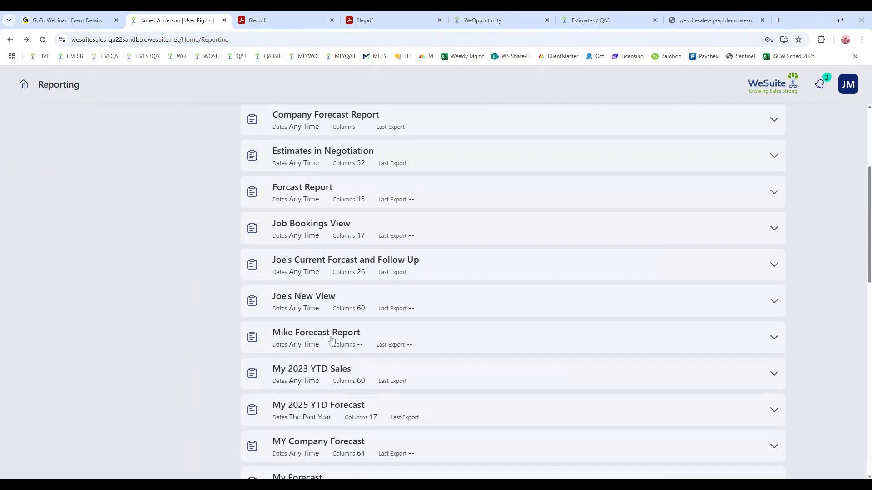
scroll(361, 211, down, 11)
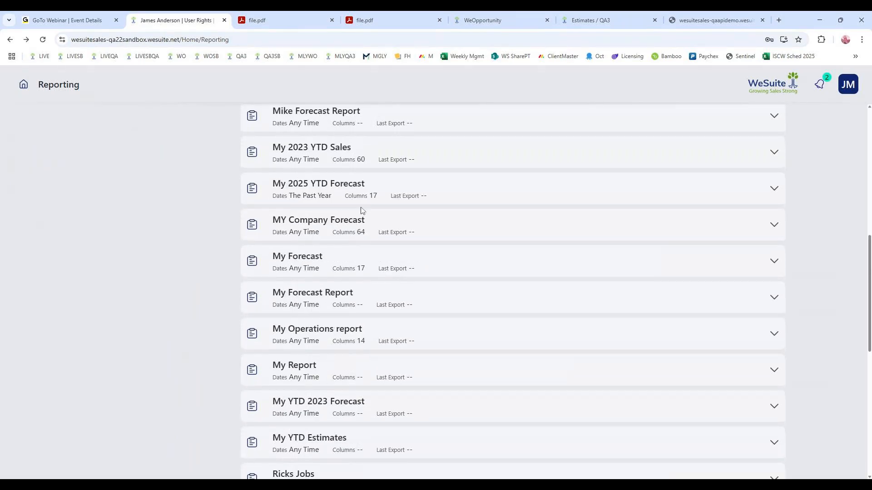
scroll(356, 266, down, 3)
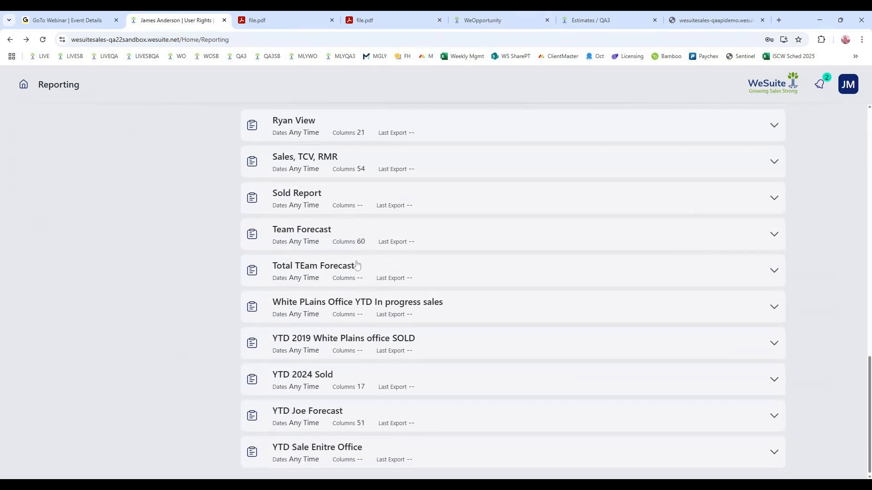
scroll(368, 390, up, 12)
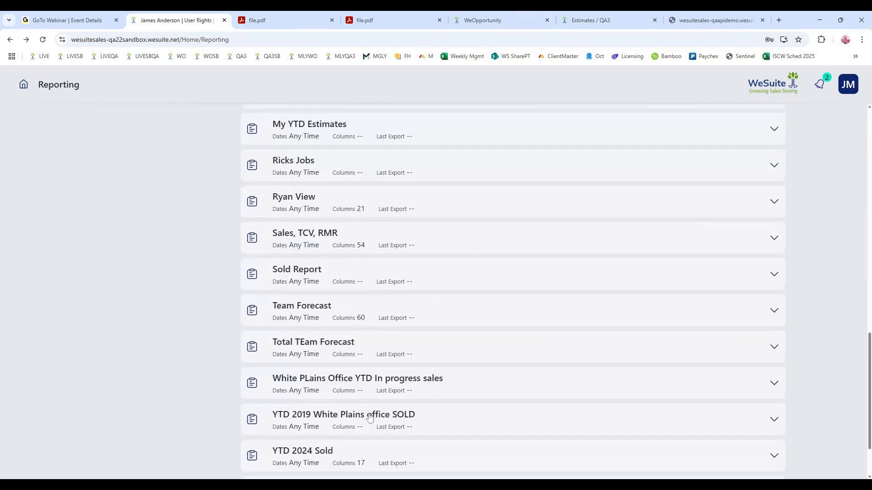
scroll(370, 418, up, 3)
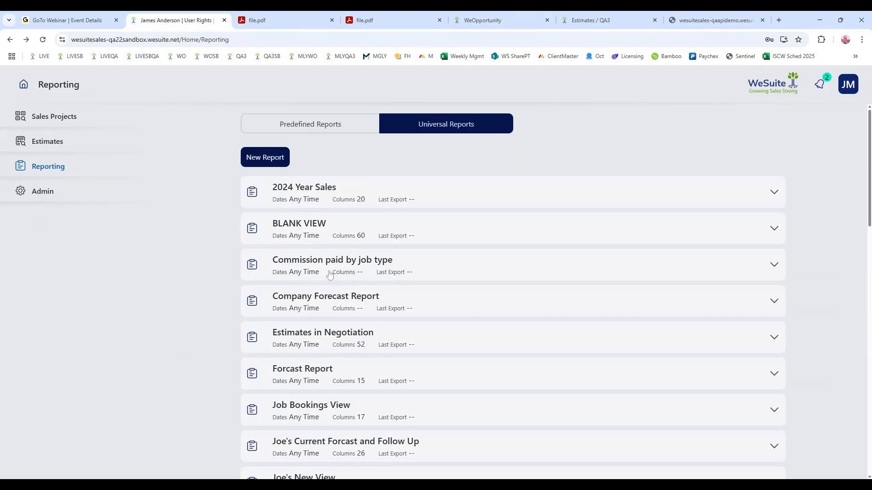
scroll(368, 275, down, 3)
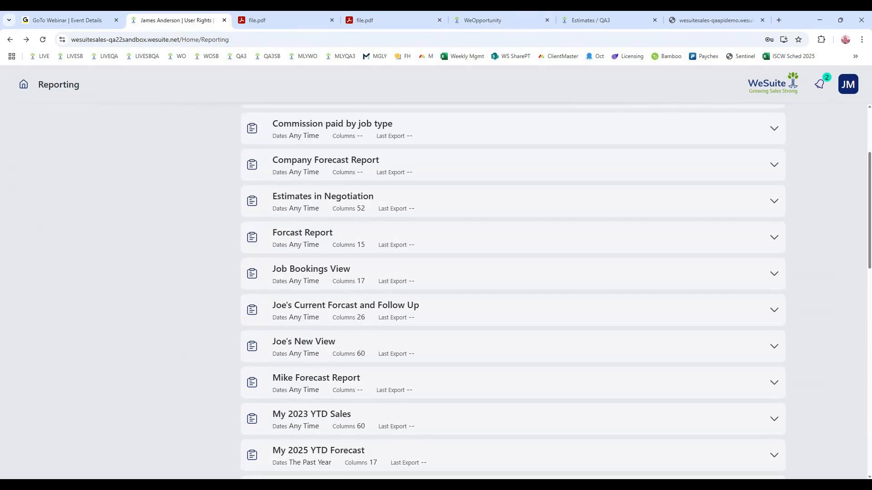
scroll(440, 214, up, 4)
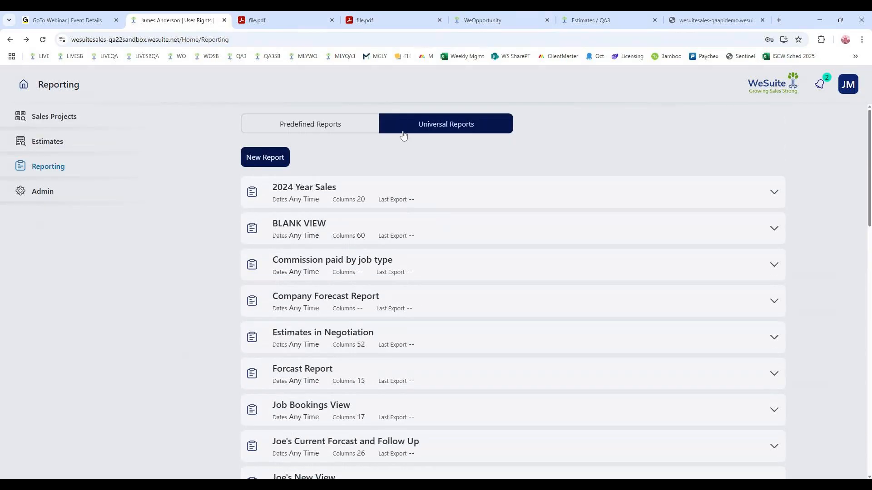
- Show the predefined reports and look through the Forecast and Top 10 groups
click(318, 125)
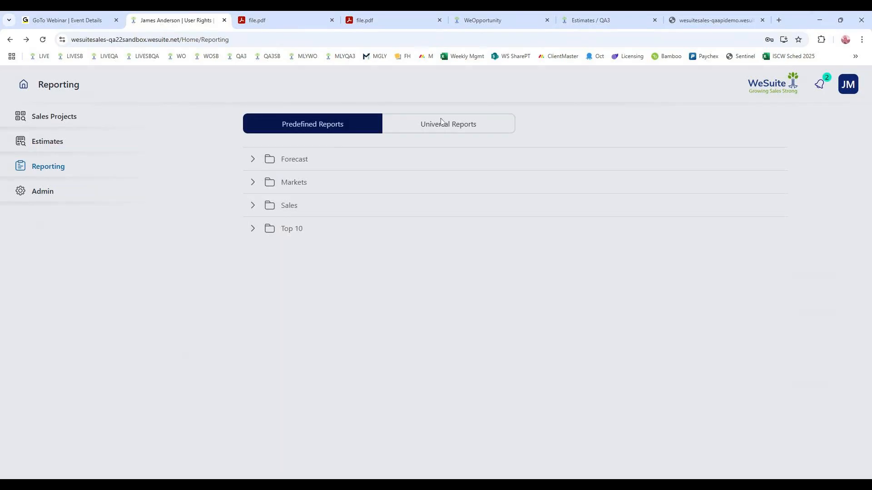
click(253, 161)
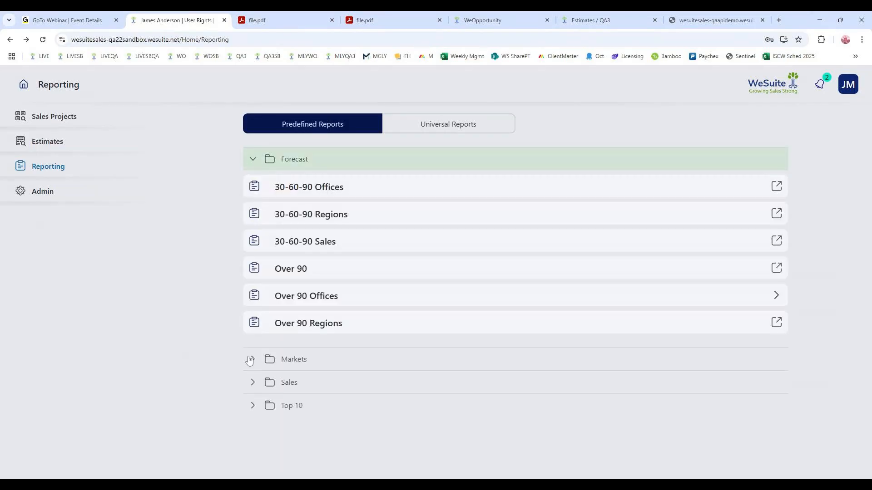
click(253, 404)
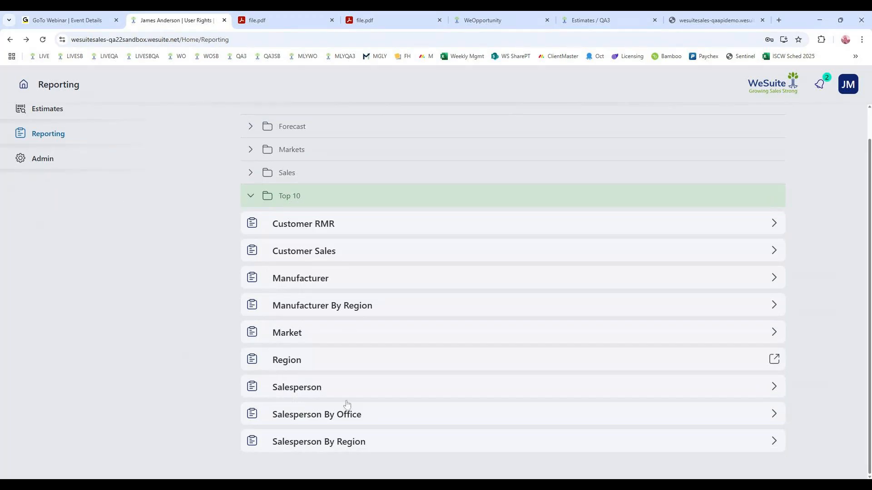
click(253, 197)
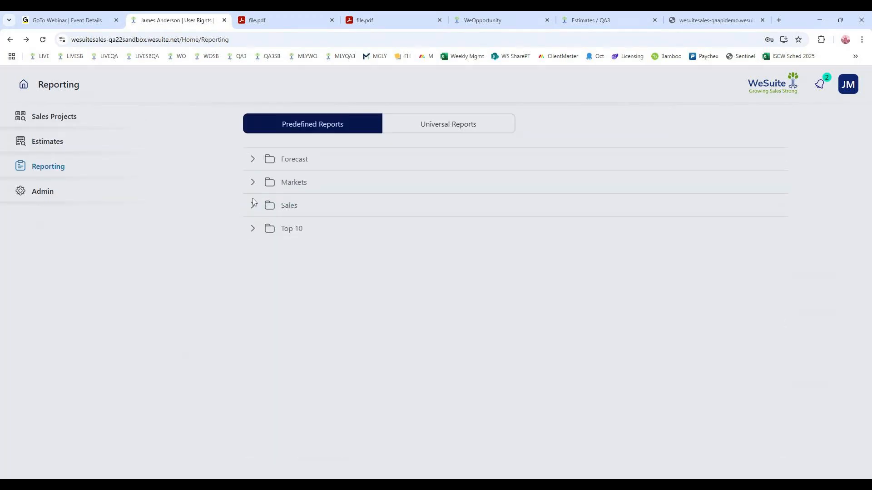
- Return to the Estimates home page and highlight the sandbox site's web address
click(135, 141)
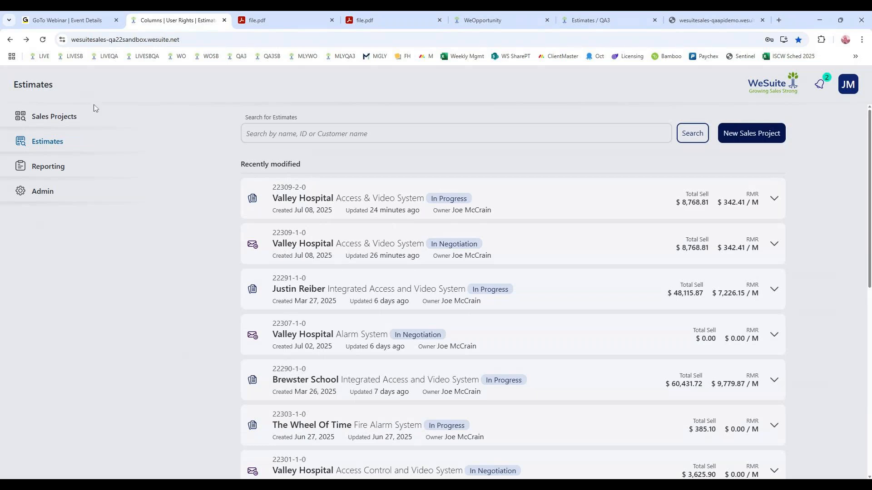
drag(209, 40, 58, 42)
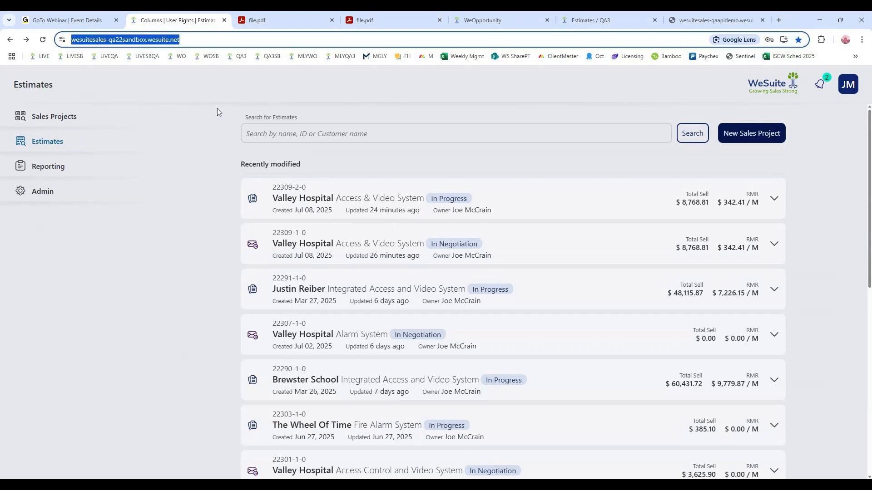